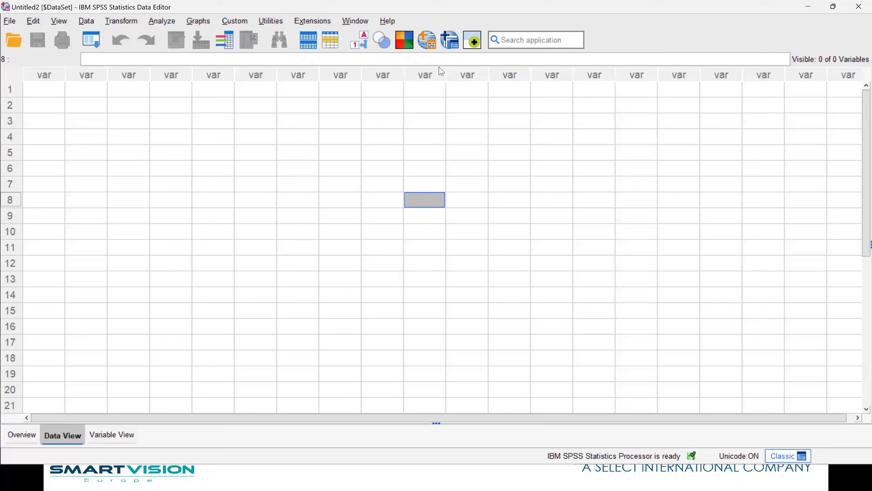
Look over the window options and the application preferences without changing anything.
left_click(355, 22)
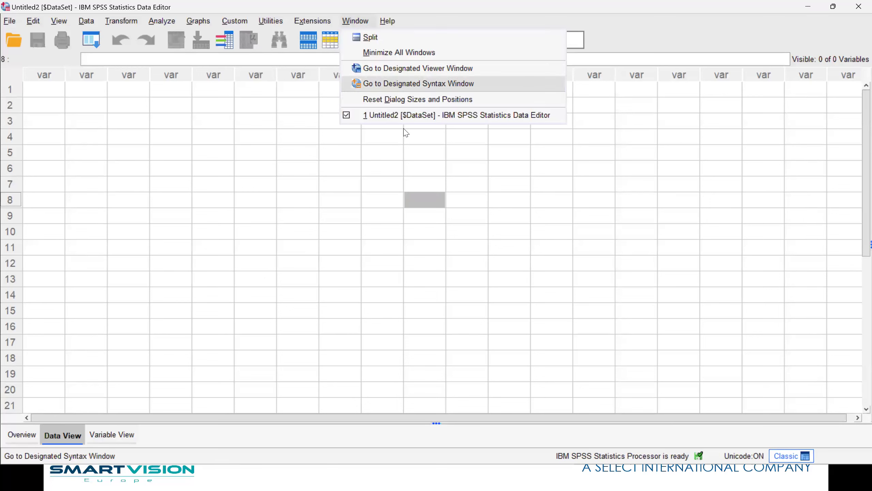
left_click(429, 173)
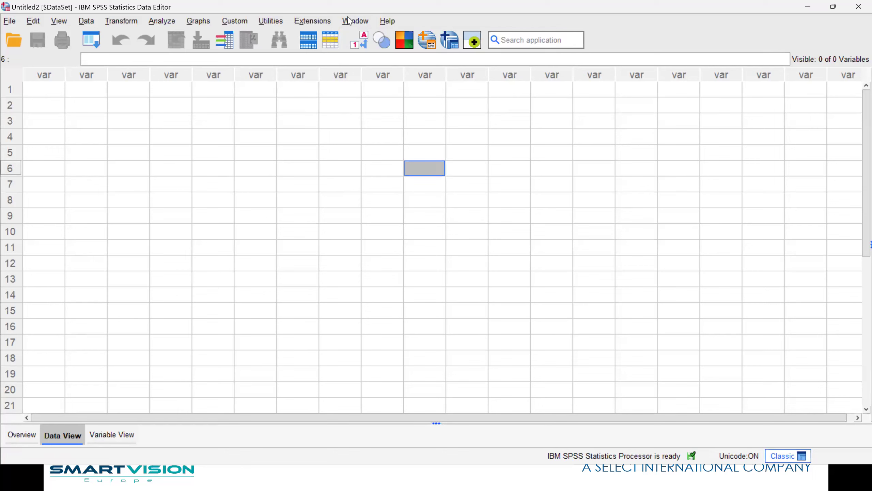
left_click(33, 21)
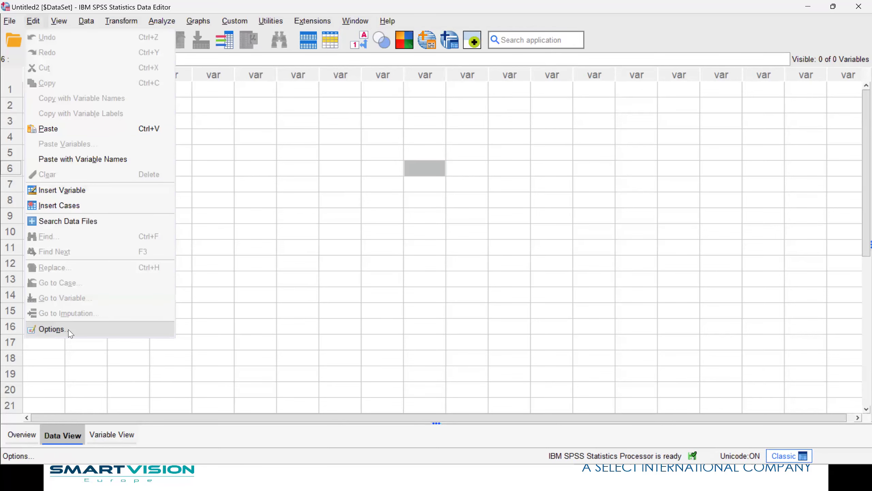
left_click(104, 334)
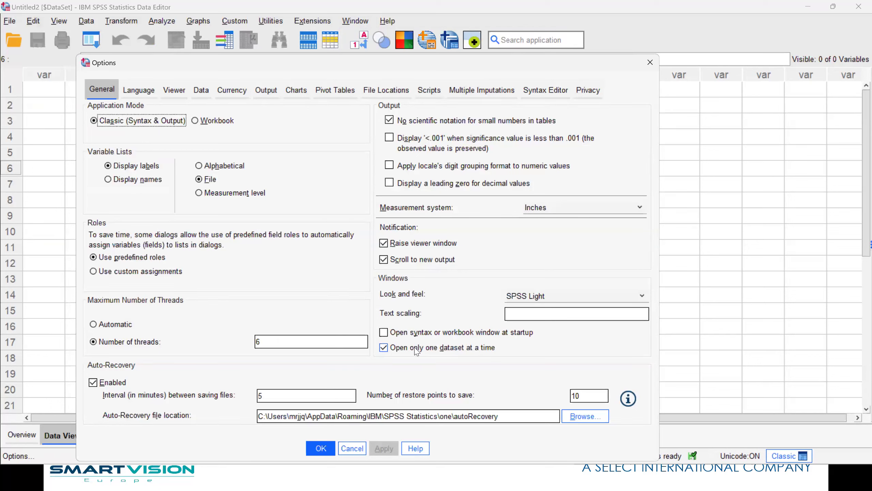
left_click(349, 450)
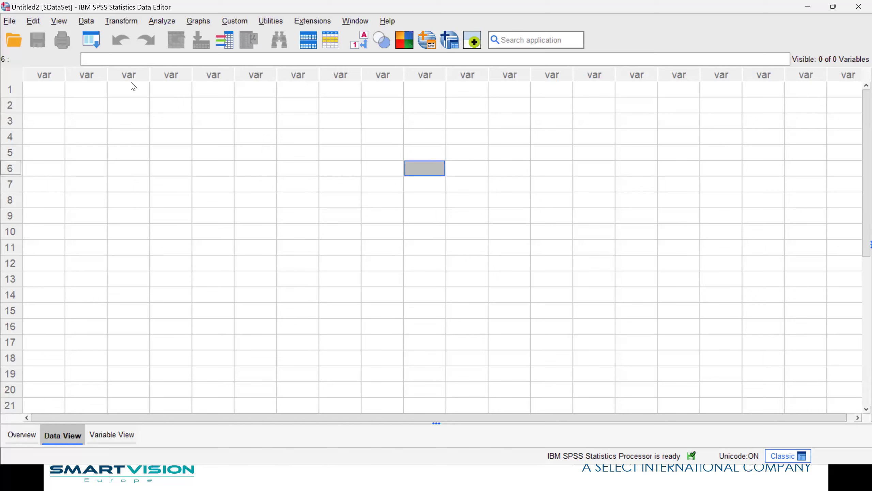
Import Data from Excel: select Employee Workbook.xlsx with the Excel file type and open it.
left_click(11, 23)
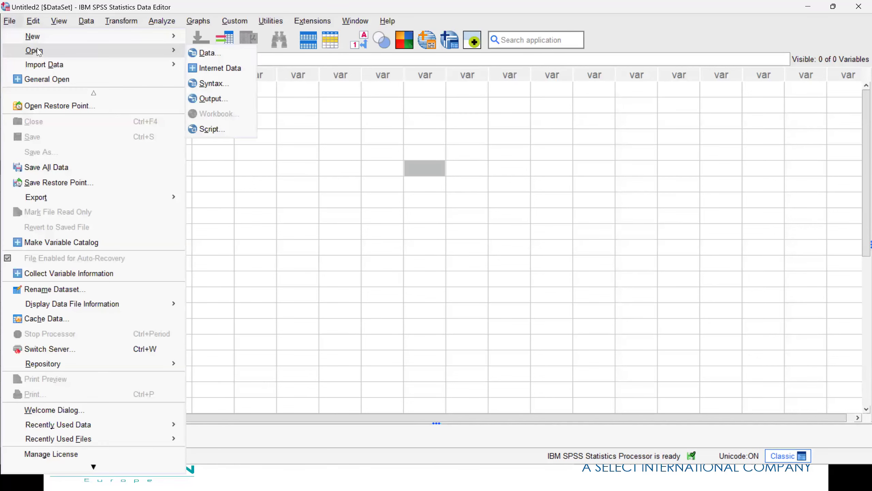
mouse_move(41, 66)
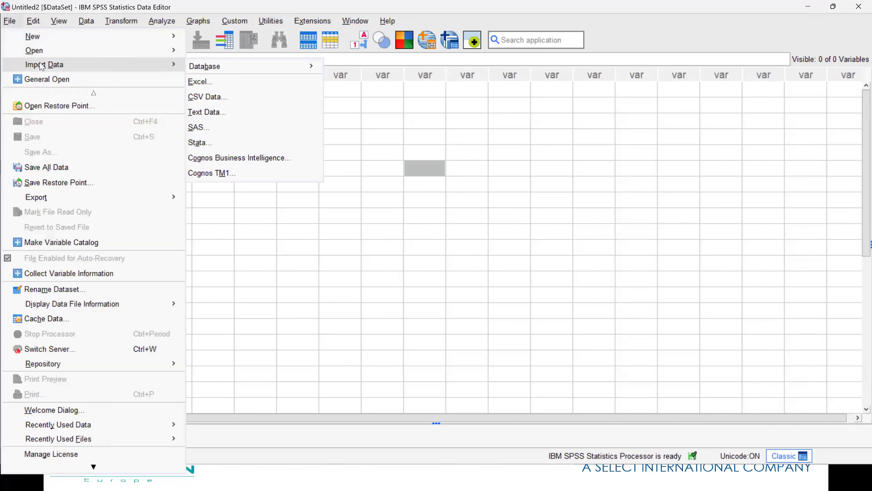
left_click(243, 87)
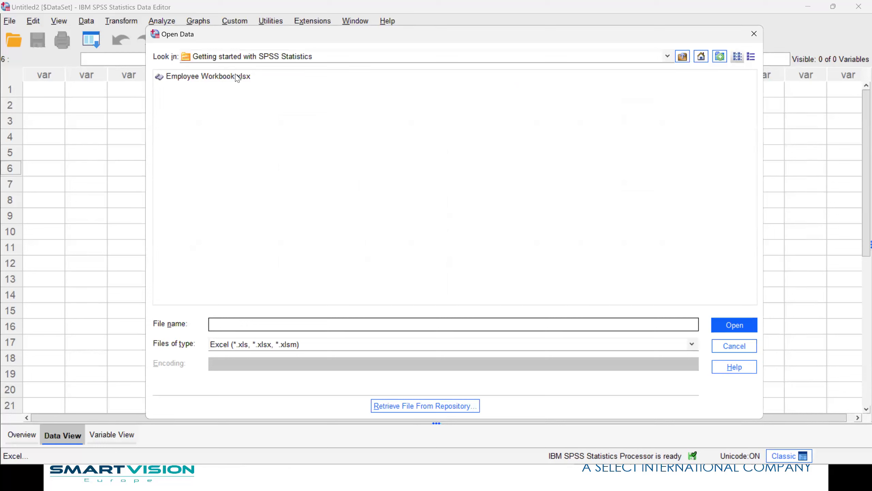
left_click(228, 77)
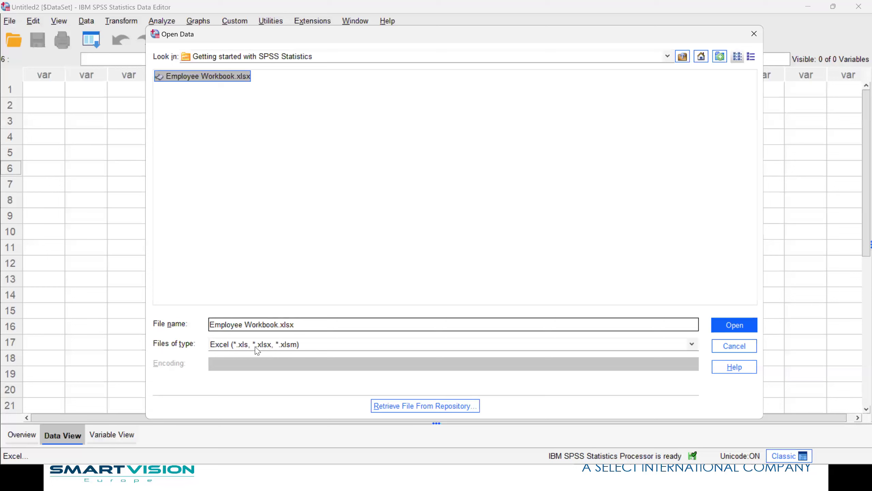
left_click(692, 344)
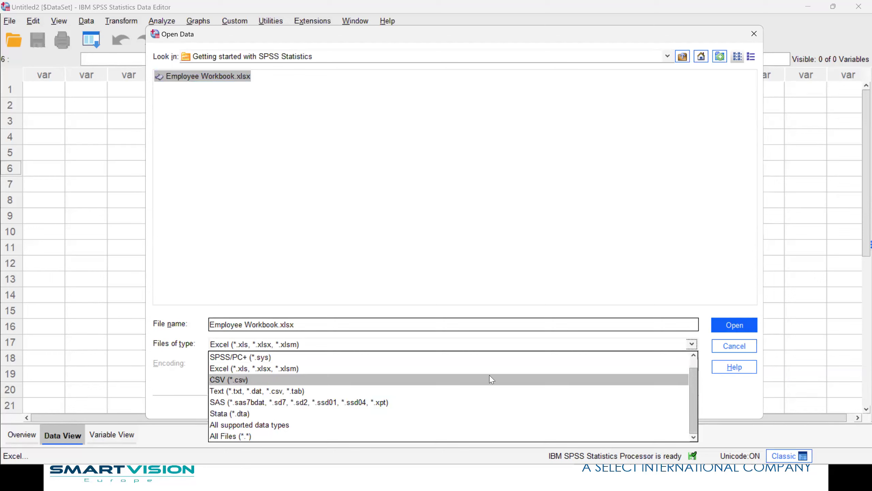
left_click(368, 370)
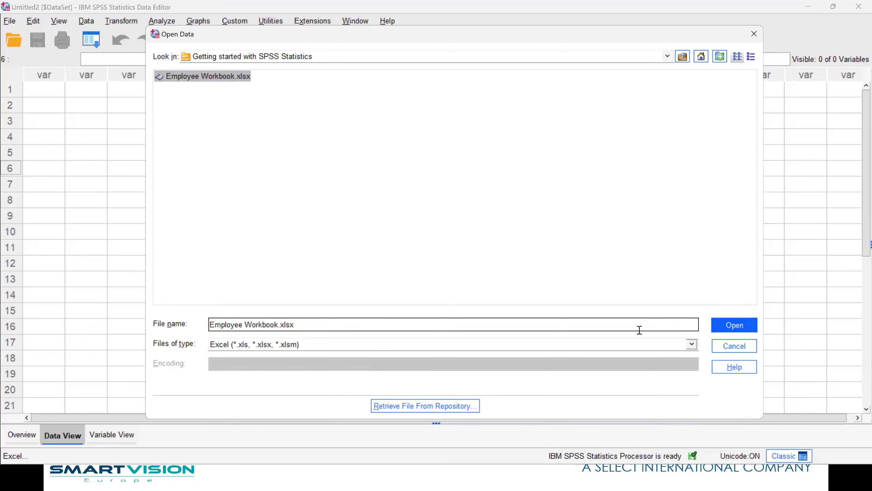
left_click(728, 328)
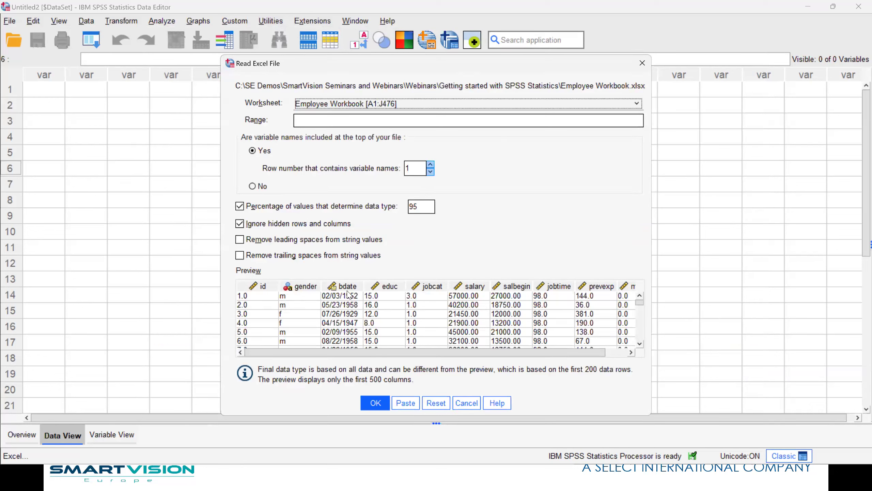
Scroll through the workbook preview, then turn off the percentage-of-values option for data types.
left_click_drag(298, 352, 266, 357)
left_click_drag(639, 303, 644, 361)
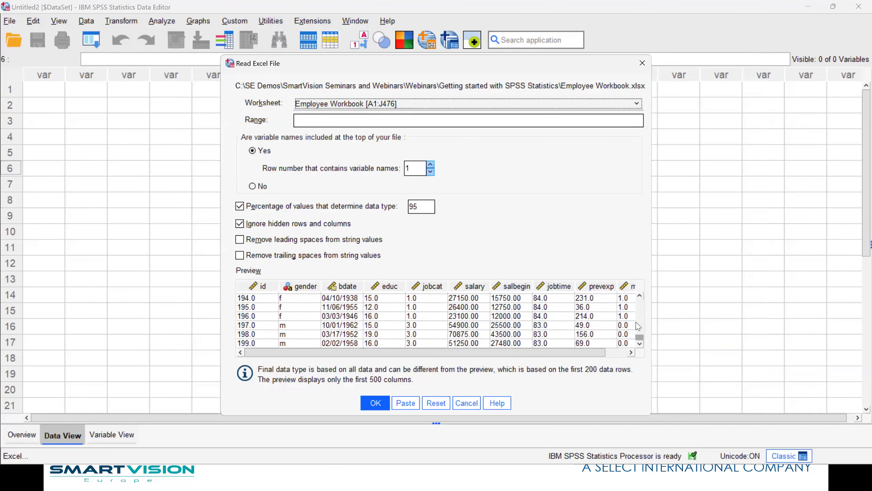
left_click_drag(639, 326, 633, 296)
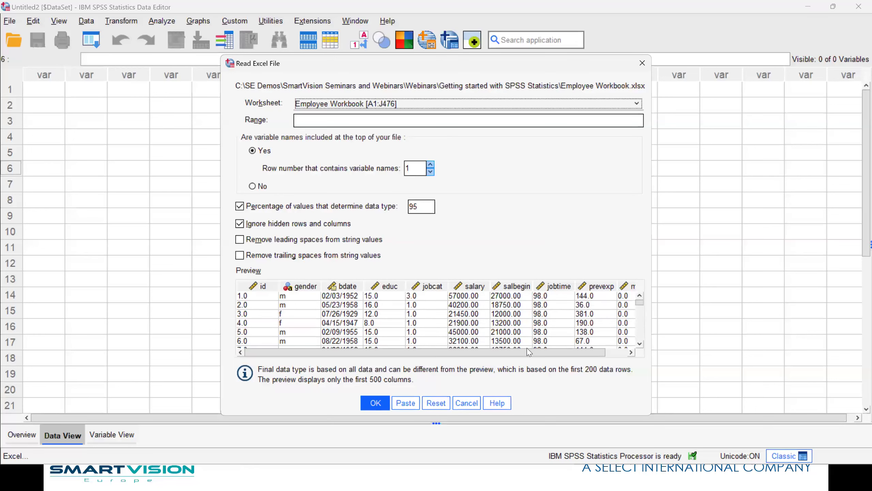
mouse_move(452, 353)
left_mouse_down()
mouse_move(473, 353)
mouse_move(451, 352)
left_mouse_up()
left_click_drag(532, 352, 498, 349)
left_click(239, 206)
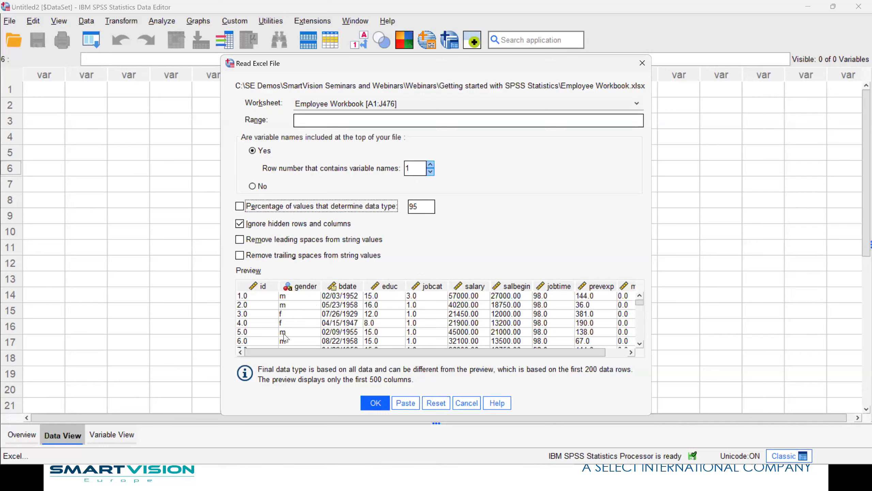
Enable removal of leading and trailing spaces and import the worksheet as a 10-variable dataset.
left_click(265, 241)
left_click(265, 256)
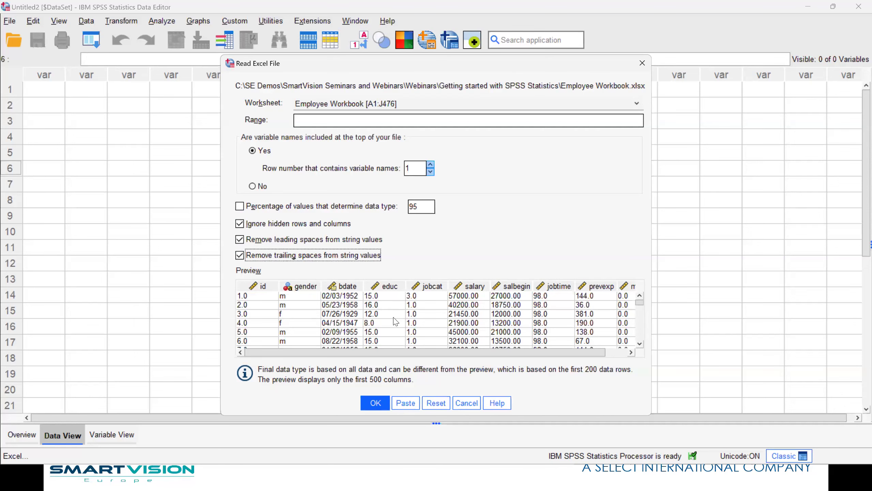
left_click(376, 403)
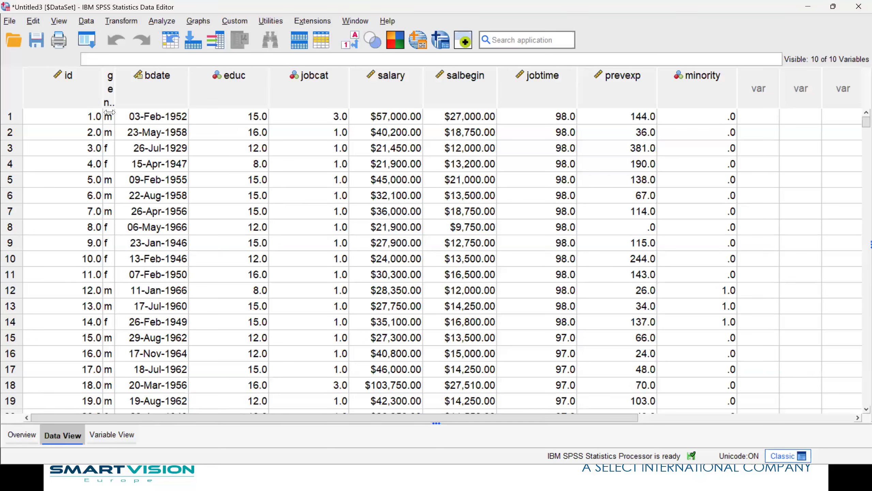
Drag the gender column border wider so the full variable name shows.
left_click_drag(114, 92, 171, 89)
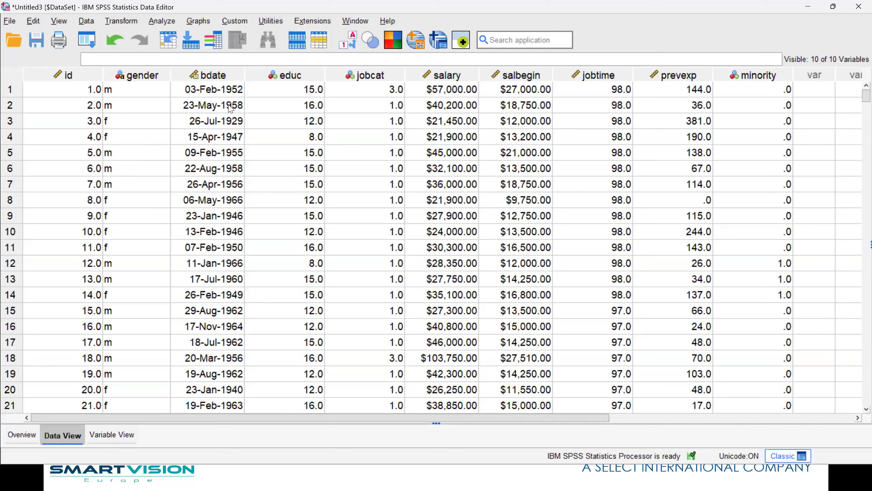
Start a New Query under Import Data > Database to open the Database Wizard.
left_click(9, 21)
mouse_move(29, 51)
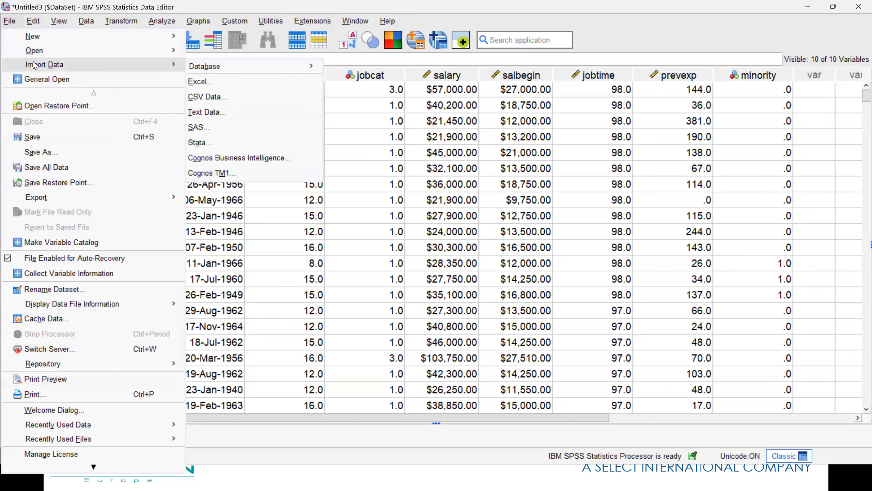
mouse_move(255, 66)
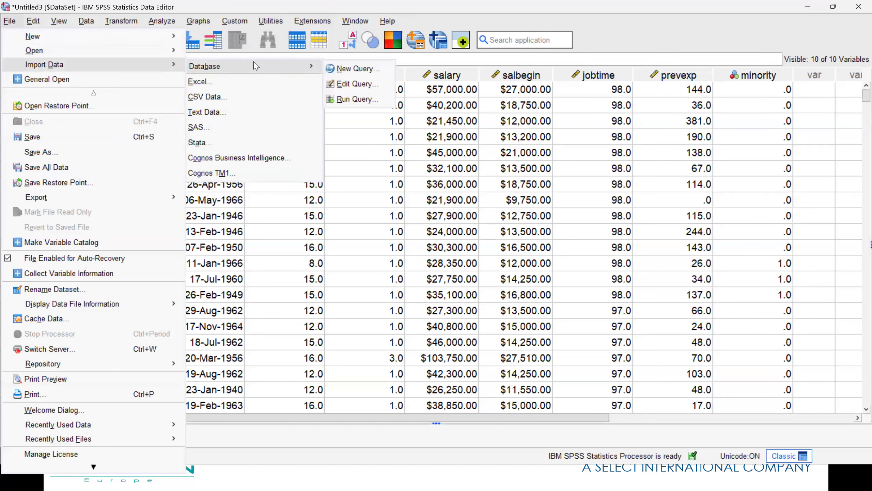
left_click(357, 70)
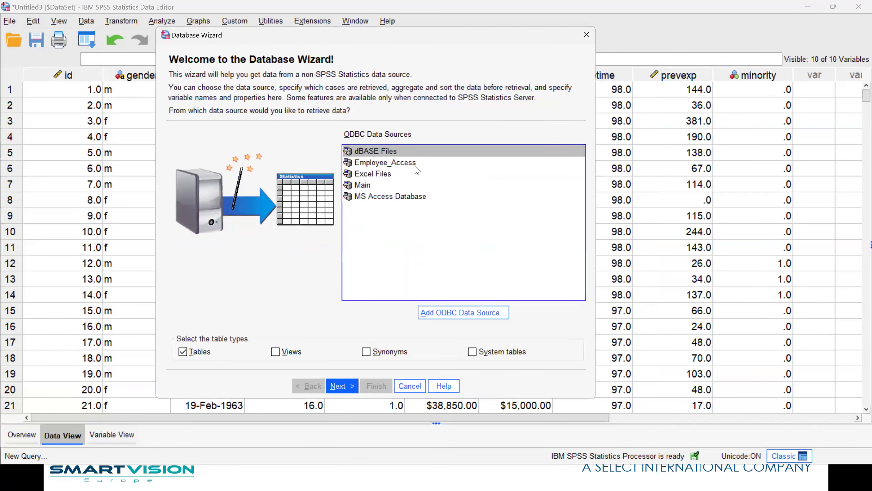
Preview the tables offered by the Main data source, then return to the source list.
left_click(359, 186)
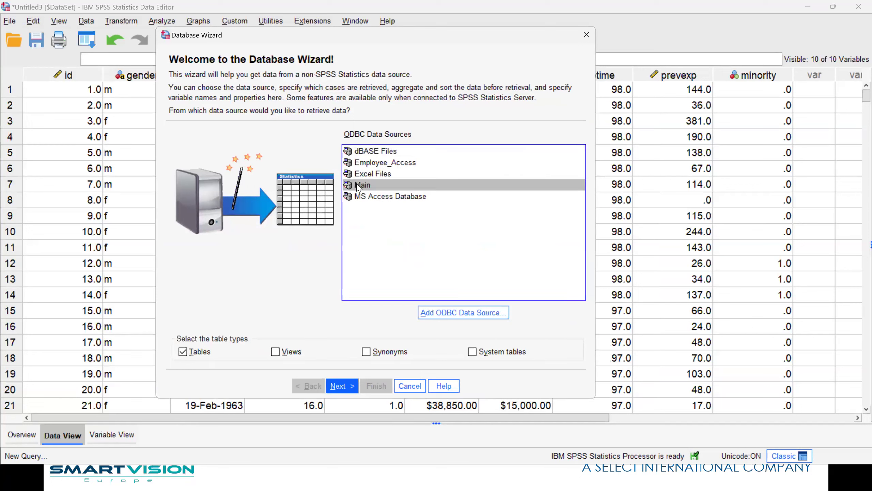
left_click(346, 386)
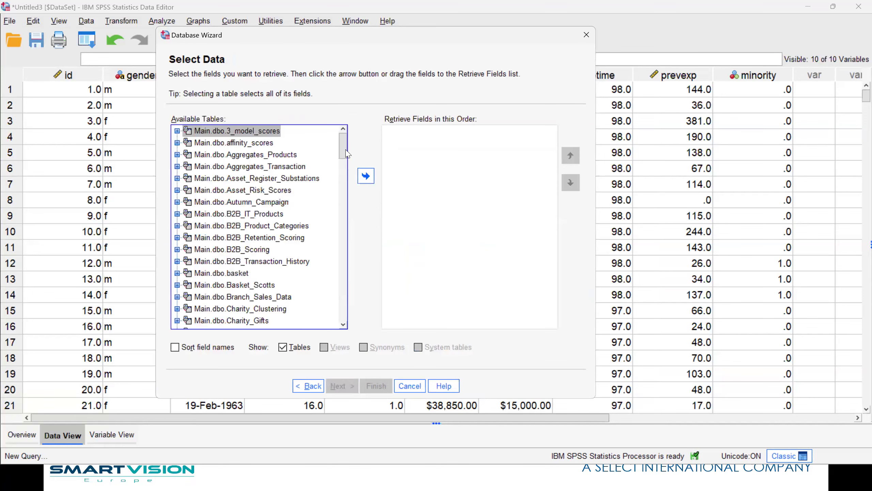
scroll(343, 185, "down", 20)
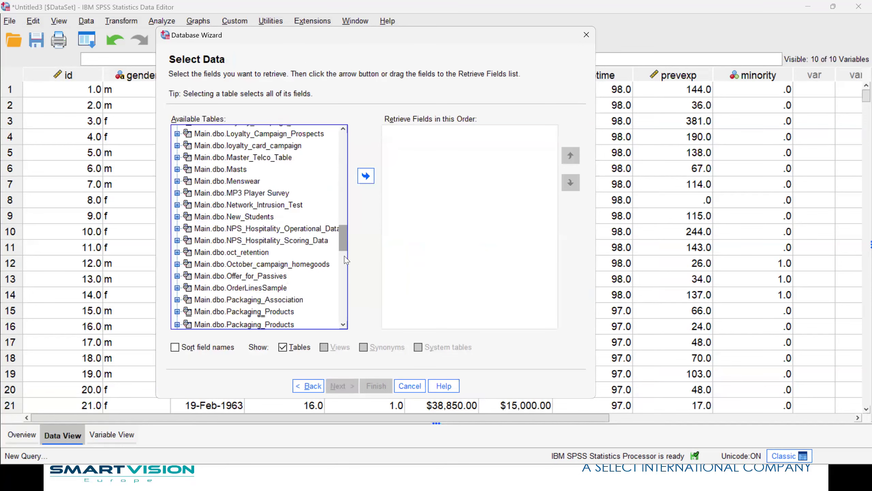
left_click_drag(344, 280, 342, 137)
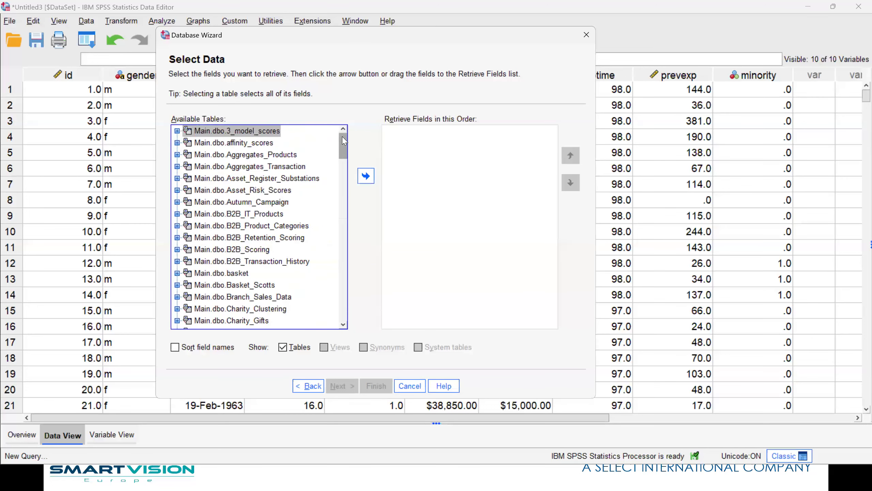
left_click(305, 387)
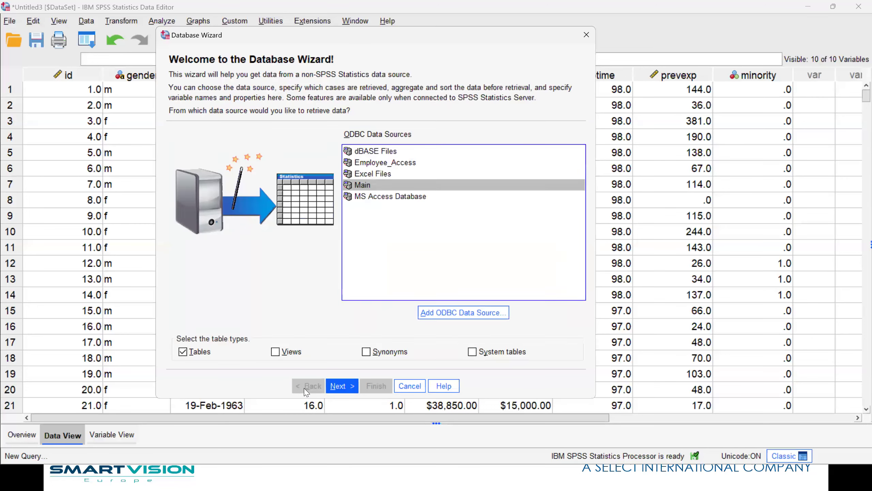
Choose MS Access Database as the source and begin browsing for its database file.
left_click(361, 198)
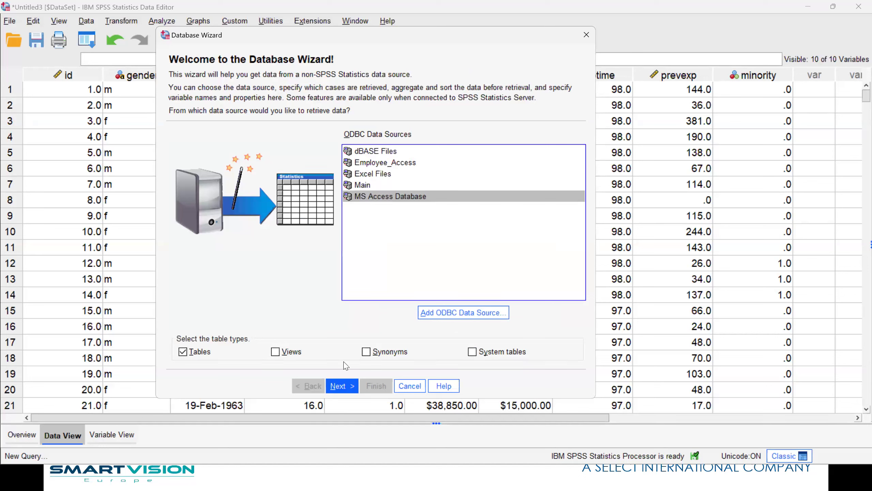
left_click(339, 386)
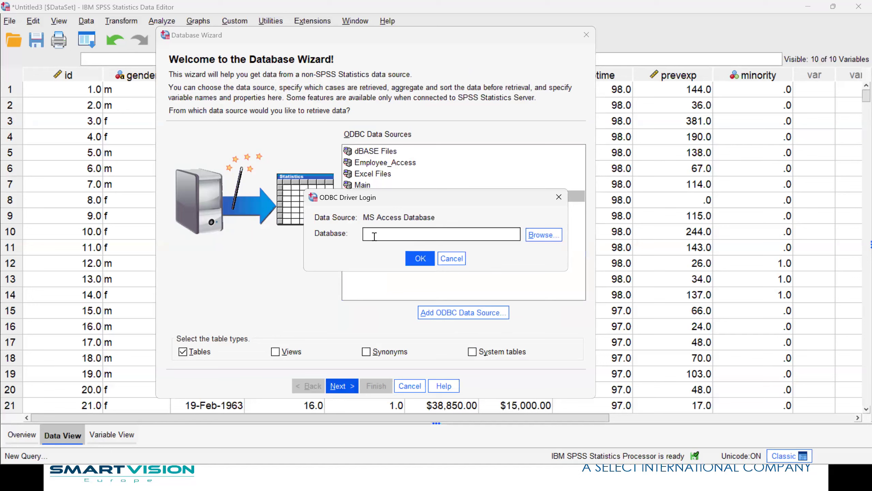
left_click(537, 236)
Select employee data.mdb using the Access file filter and confirm the ODBC driver login.
left_click(537, 236)
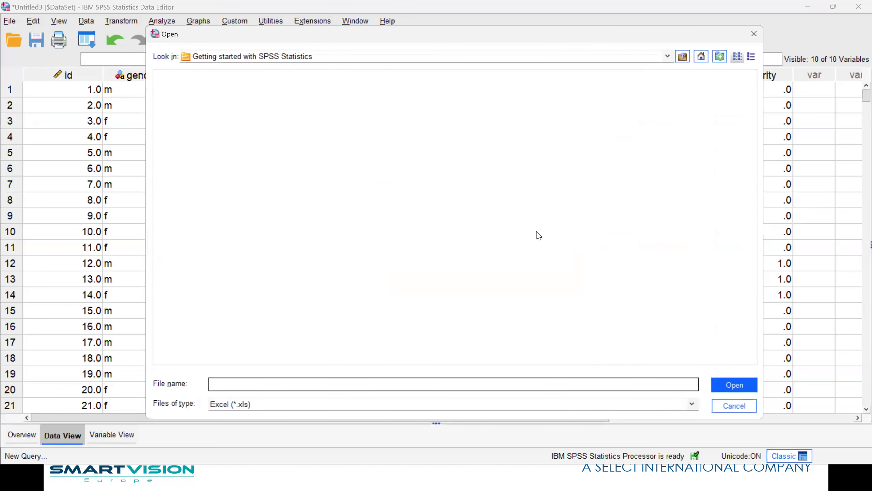
left_click(236, 408)
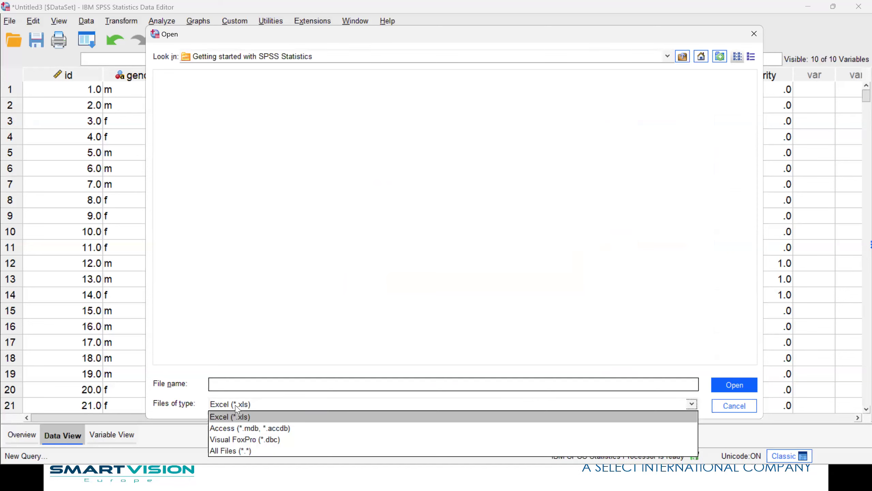
left_click(241, 428)
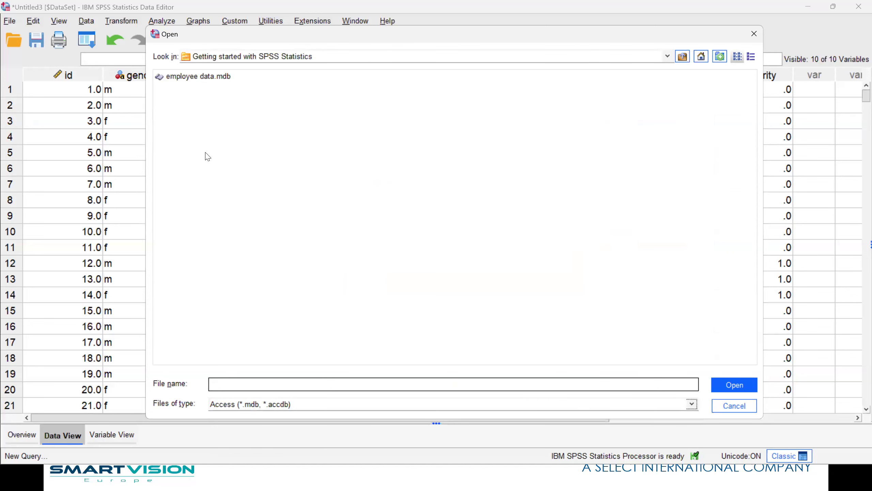
left_click(170, 77)
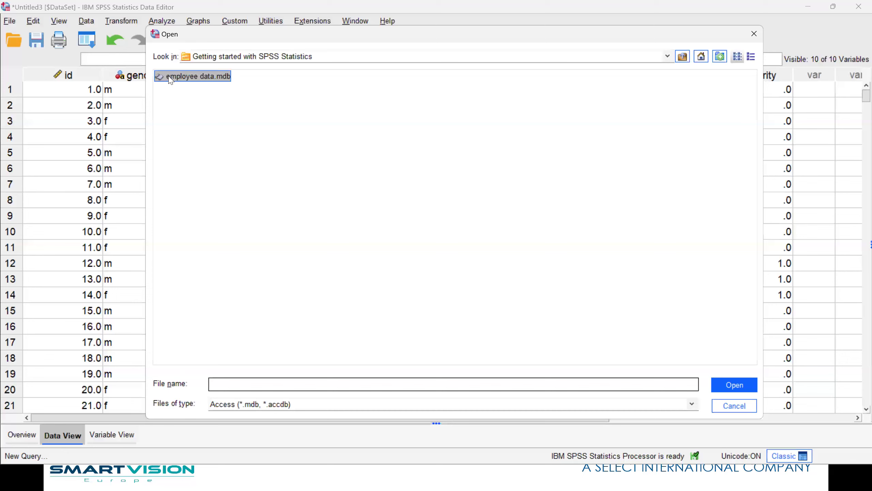
left_click(734, 385)
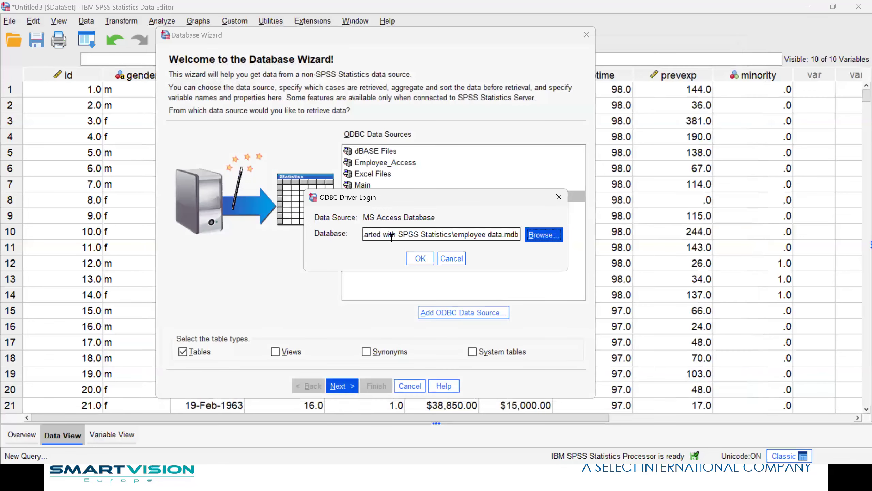
left_click(415, 258)
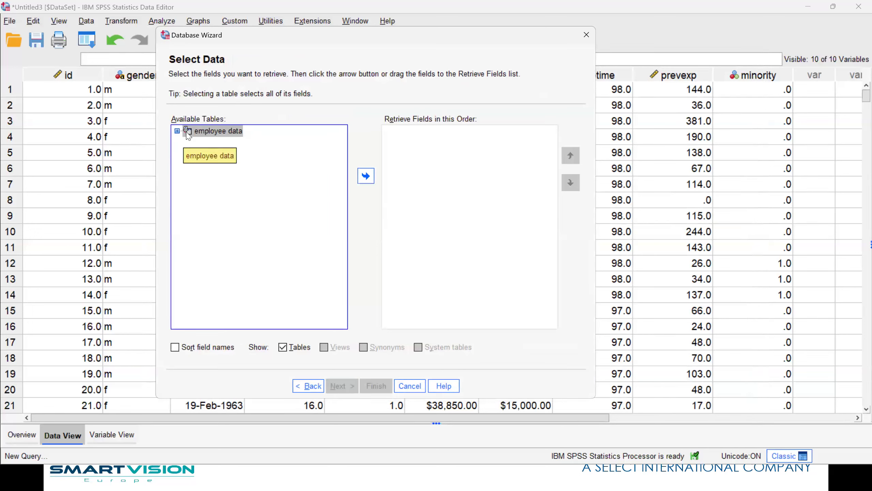
Add all employee data table fields for retrieval and continue past case limiting.
left_click_drag(213, 131, 432, 233)
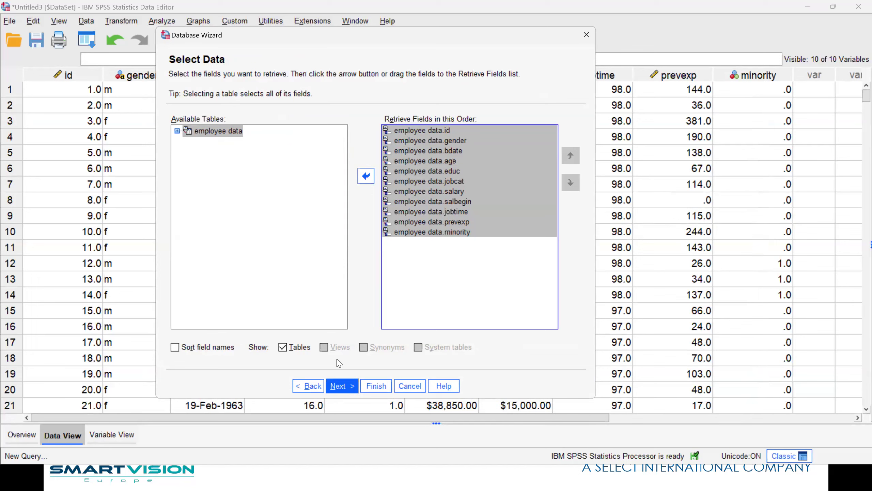
left_click(352, 385)
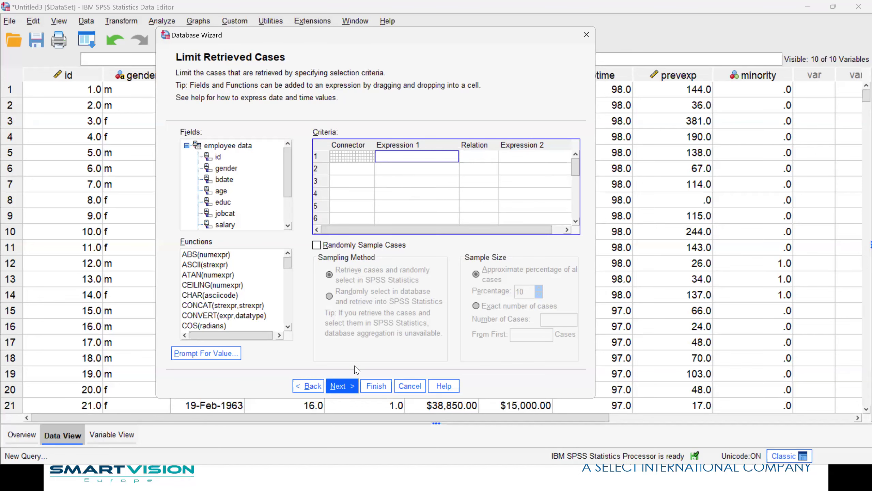
left_click(342, 386)
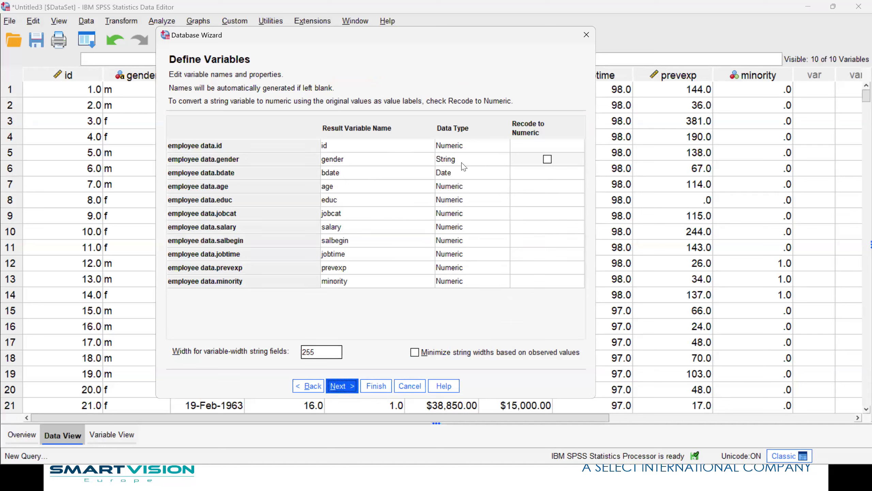
Accept the default variable names to reach the generated SELECT query.
left_click(344, 386)
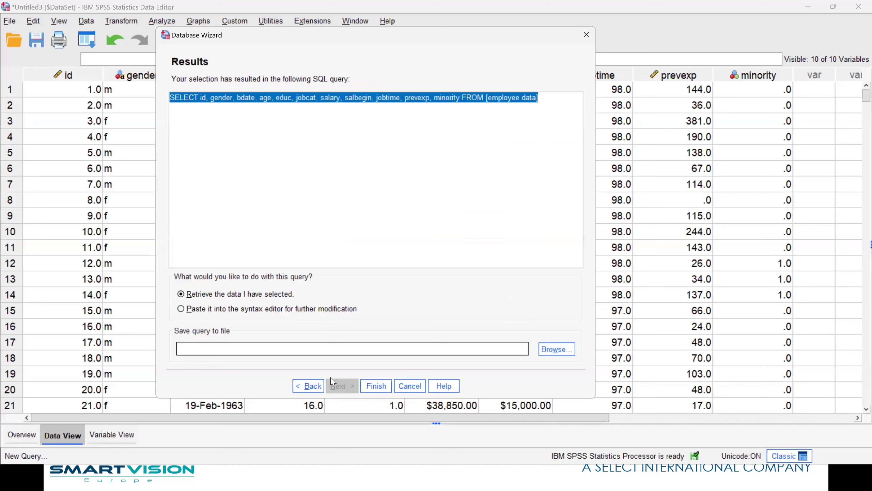
Finish the wizard, decline saving the old dataset, and widen the gender column.
left_click(383, 388)
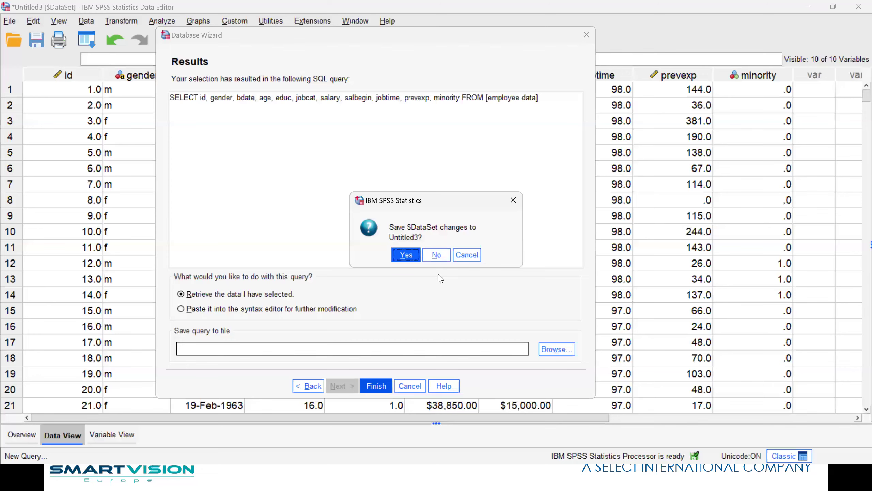
left_click(436, 255)
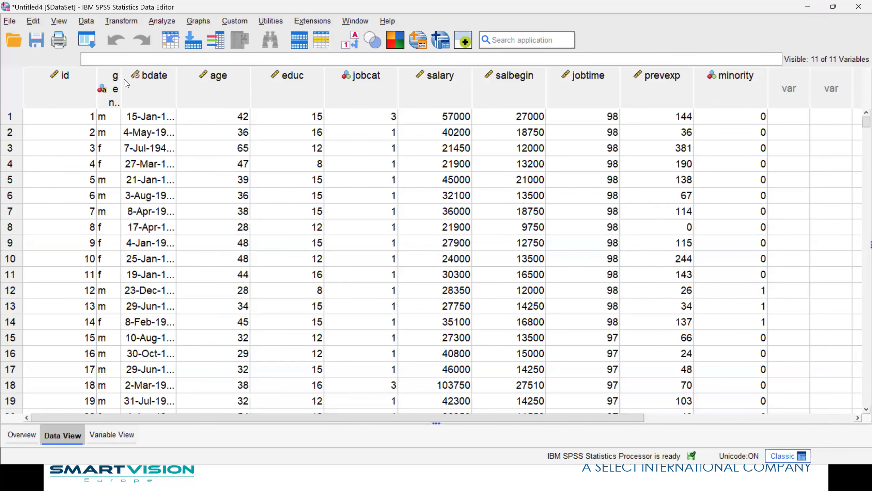
left_click_drag(149, 76, 183, 76)
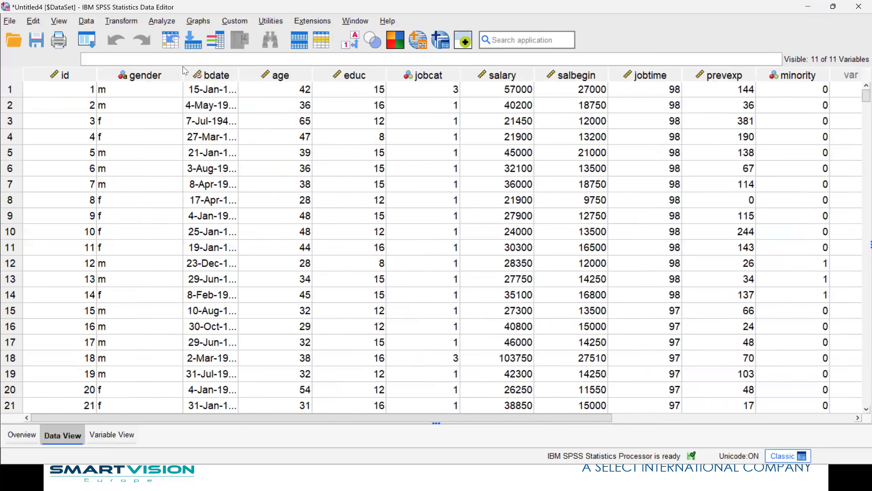
Widen the bdate column so the full birth dates are readable.
left_click_drag(239, 74, 276, 75)
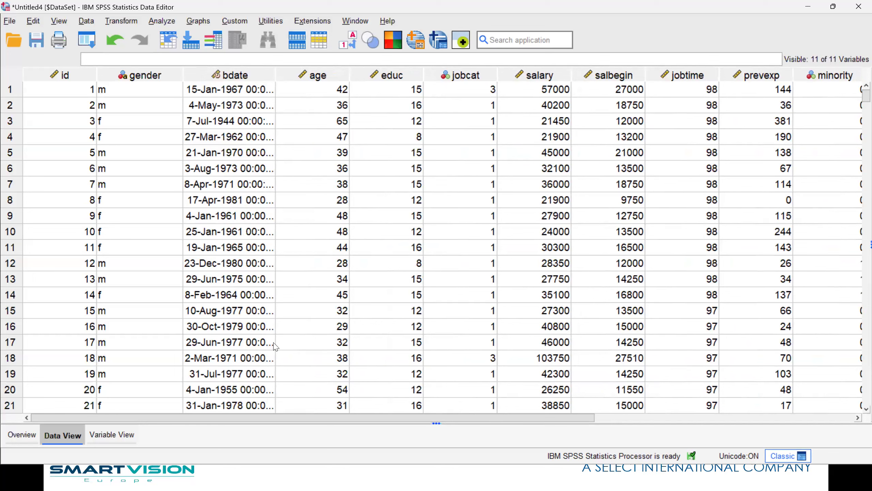
right_click(122, 118)
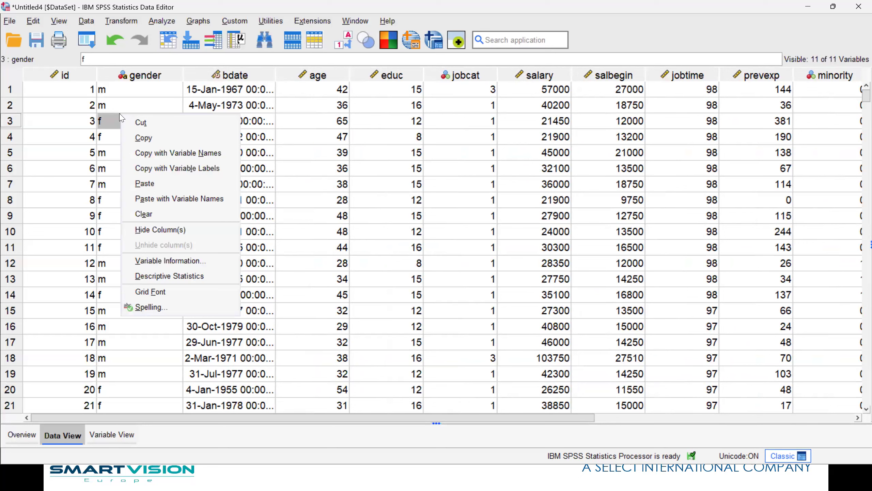
Run gender frequencies showing 216 f and 258 m, then return to the employee data.
left_click(206, 276)
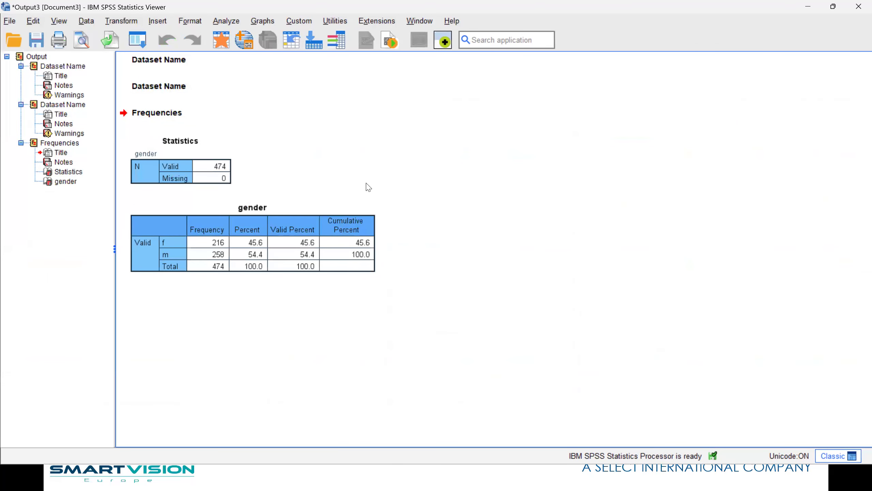
left_click(422, 22)
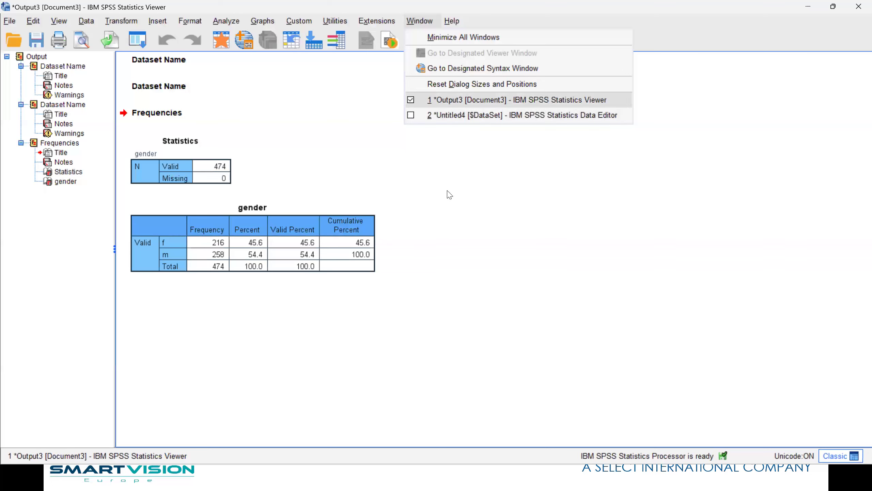
left_click(444, 199)
left_click(264, 270)
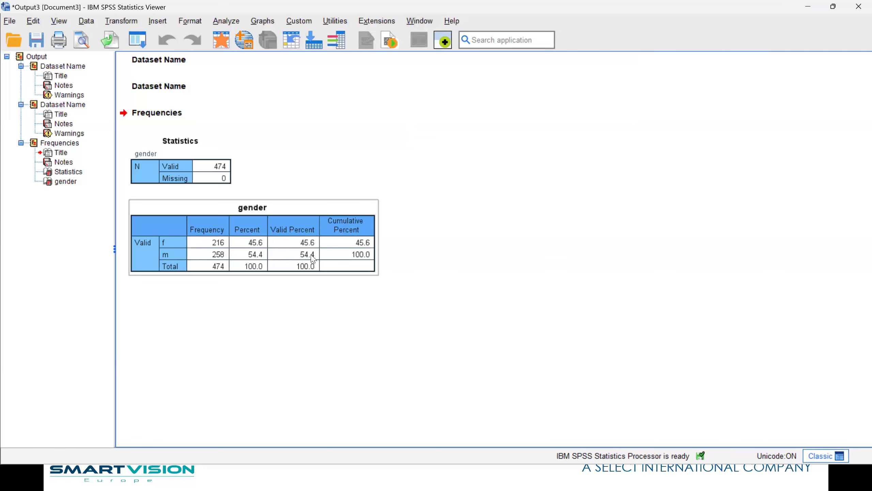
left_click(220, 47)
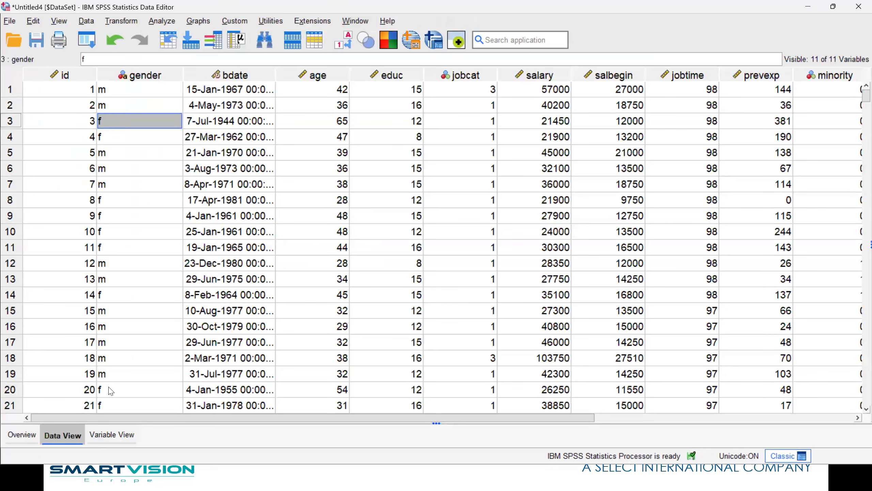
In Variable View, give the gender variable the label 'Gender of employee'.
left_click(113, 436)
left_click(65, 435)
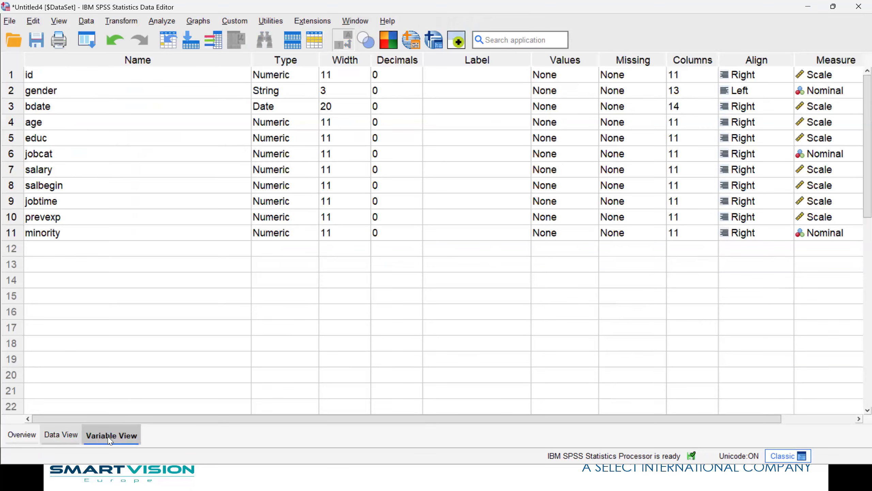
left_click(108, 437)
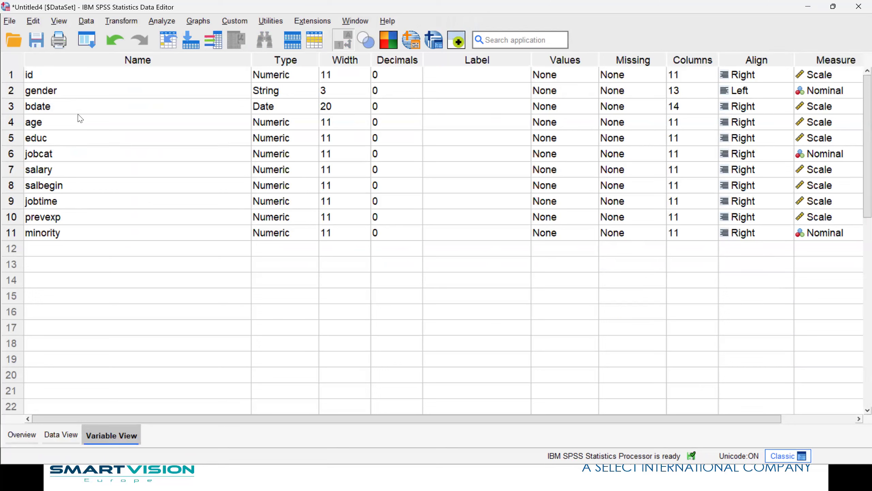
left_click(448, 94)
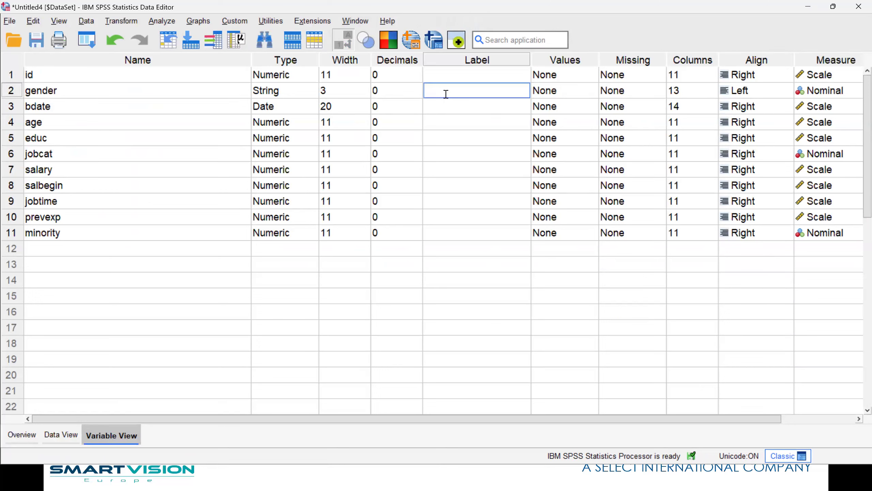
type("Gender")
type("of employee")
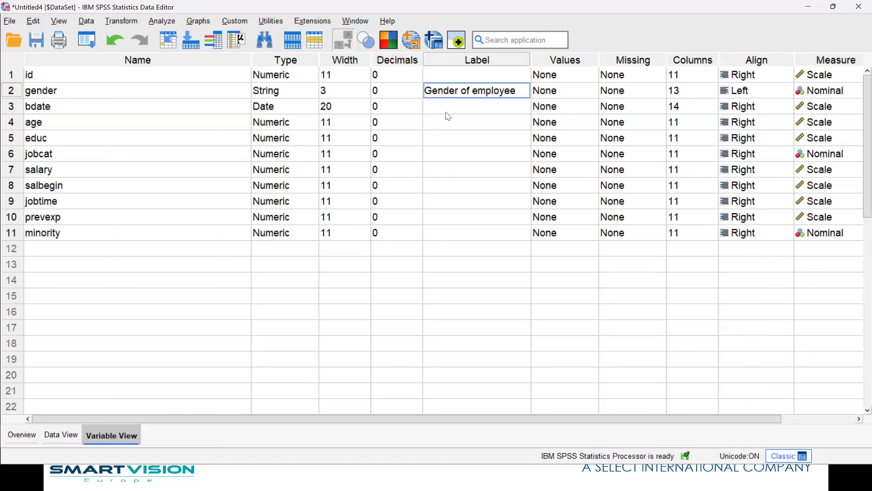
right_click(61, 93)
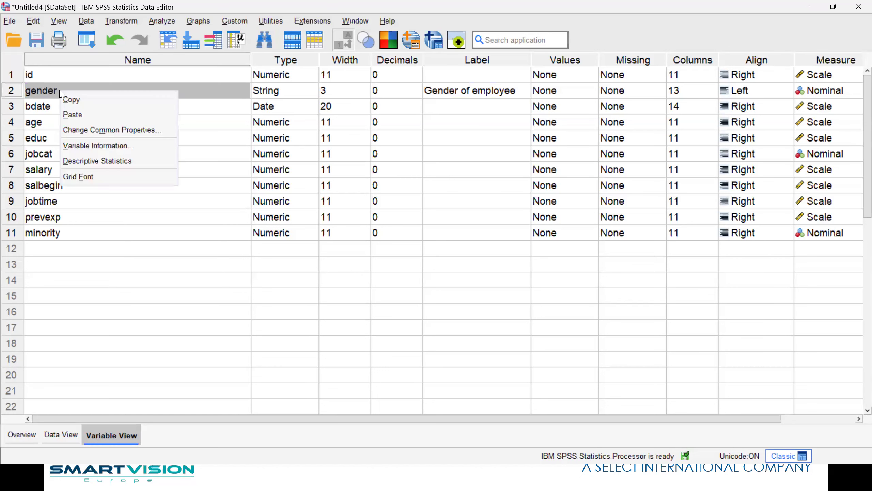
Rerun gender frequencies titled 'Gender of employee' and switch back to the Data Editor.
left_click(127, 161)
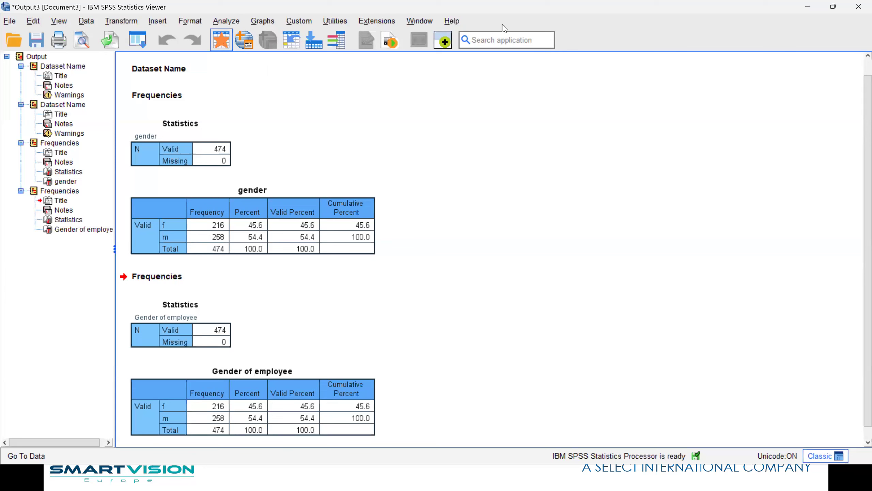
left_click(409, 21)
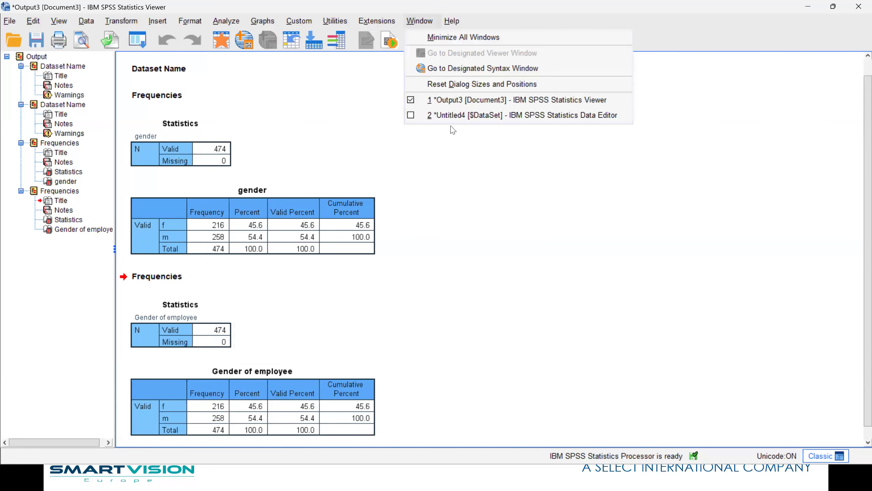
left_click(453, 117)
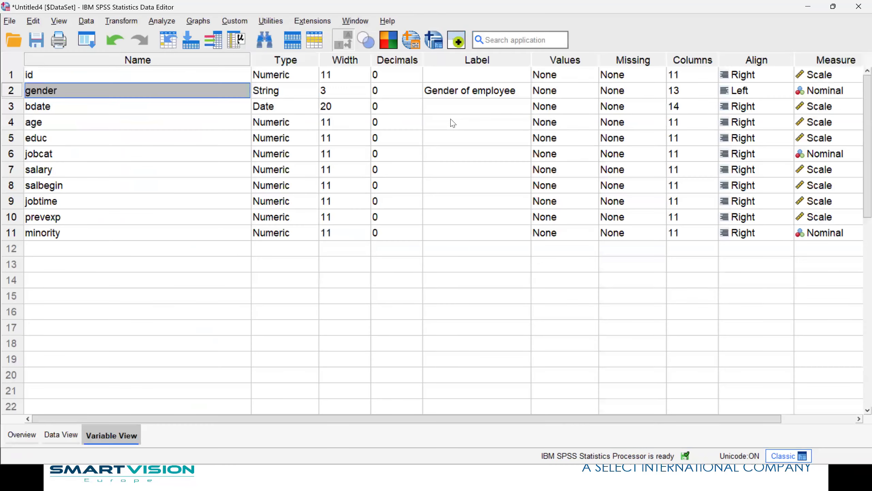
Add gender value labels f = Female and m = Male.
left_click(594, 93)
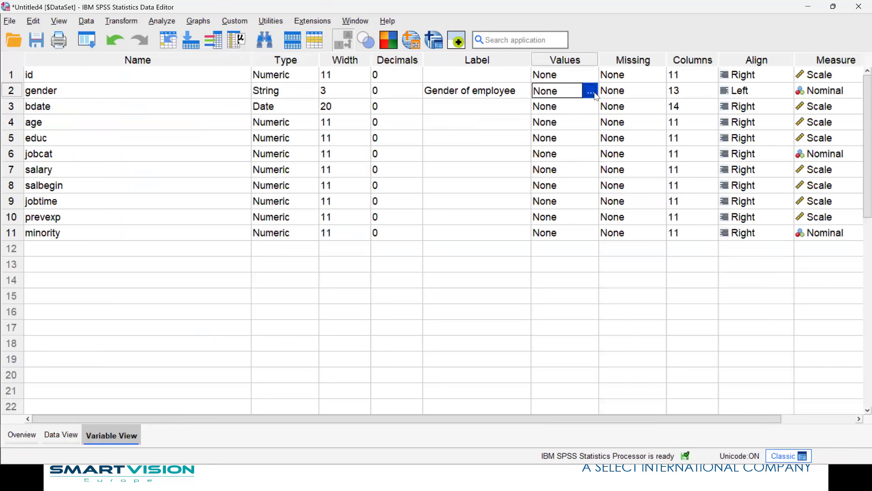
left_click(591, 90)
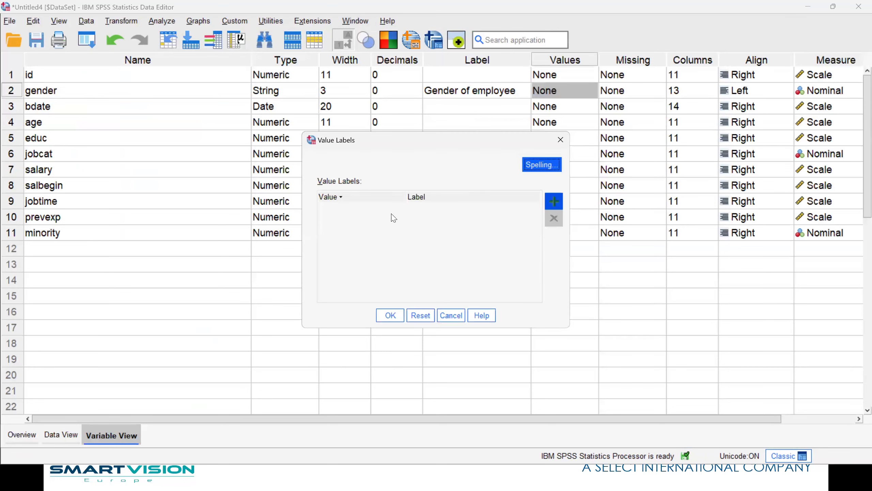
left_click(340, 208)
double_click(340, 209)
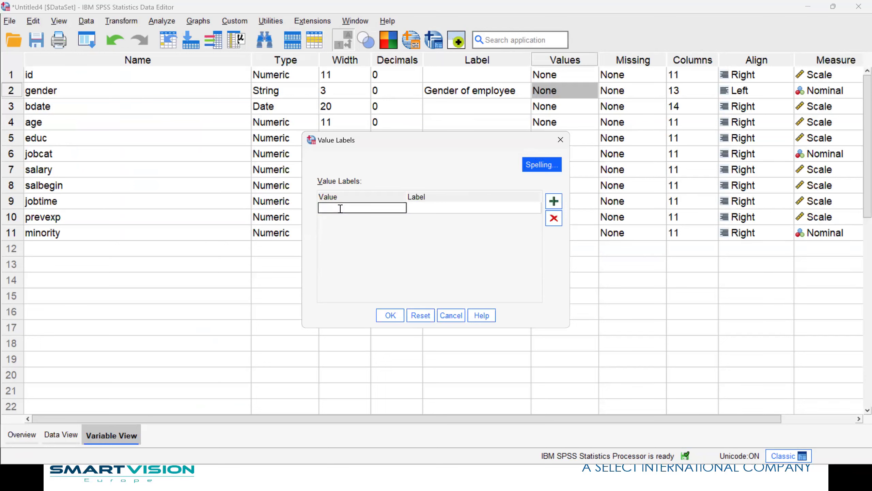
type("f")
left_click(457, 207)
type("Female")
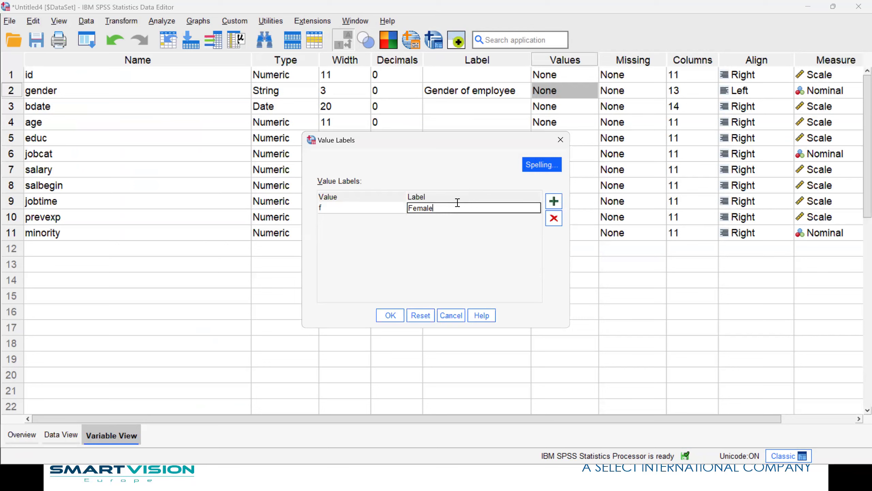
left_click(554, 201)
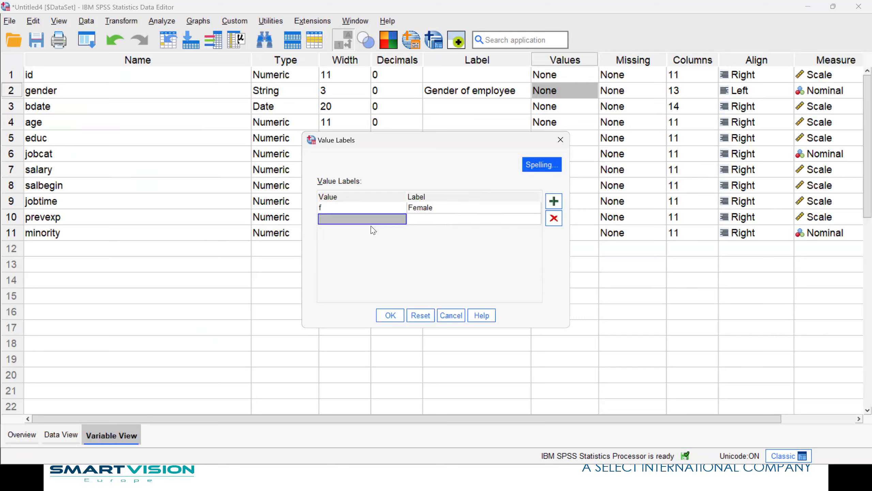
left_click(366, 222)
type("m")
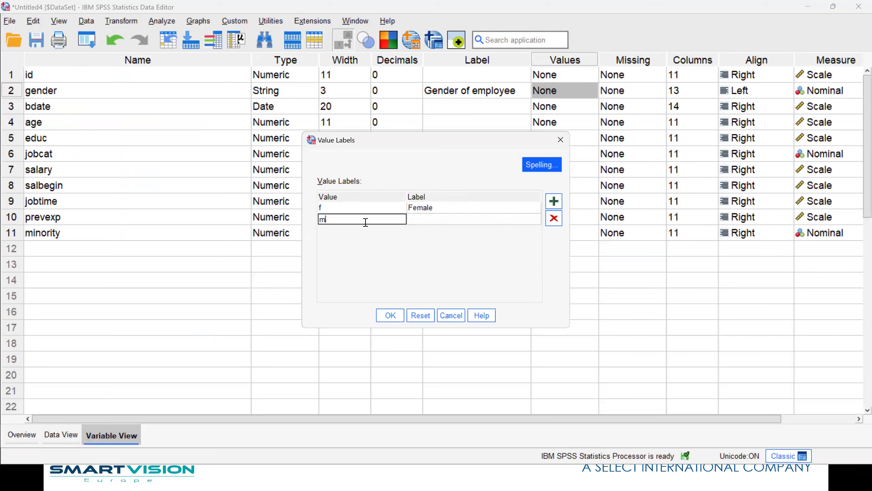
left_click(418, 219)
type("Male")
left_click(391, 314)
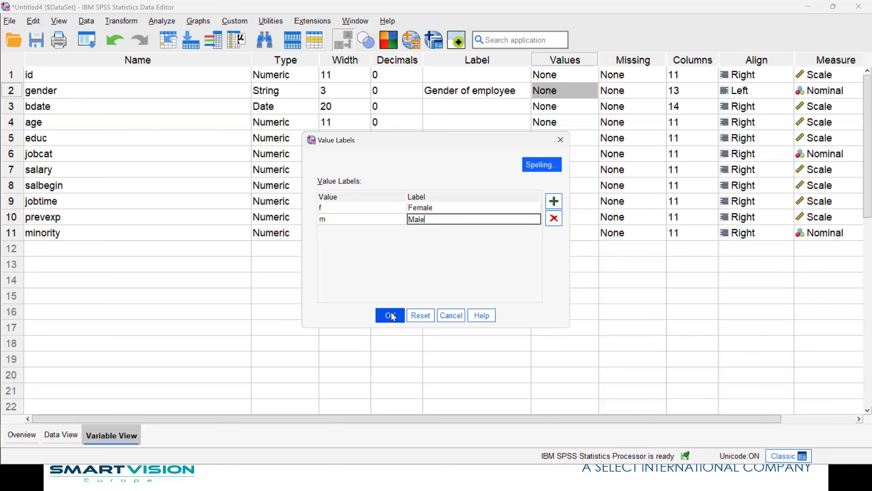
Run gender frequencies listing Female and Male, then return to the data editor.
right_click(50, 85)
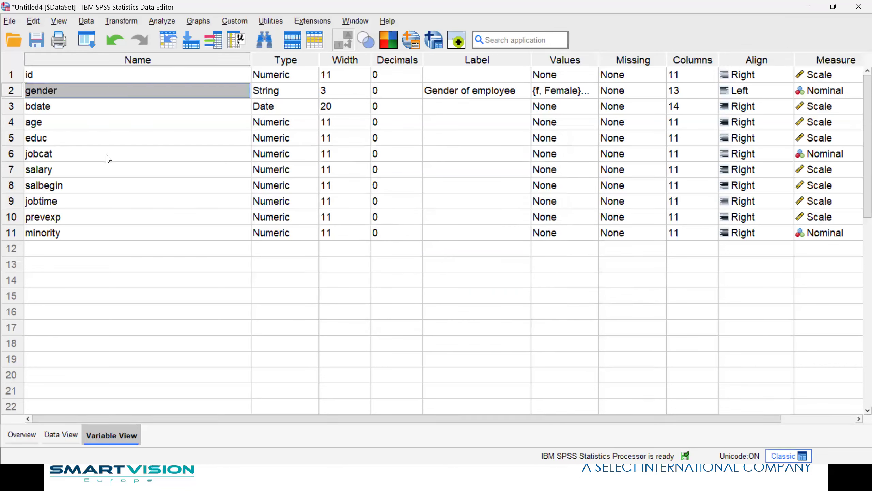
left_click(152, 180)
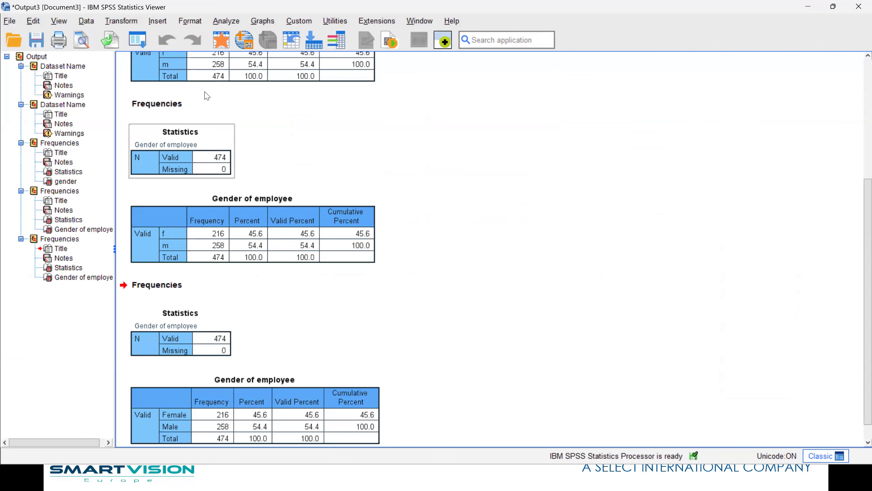
left_click(220, 43)
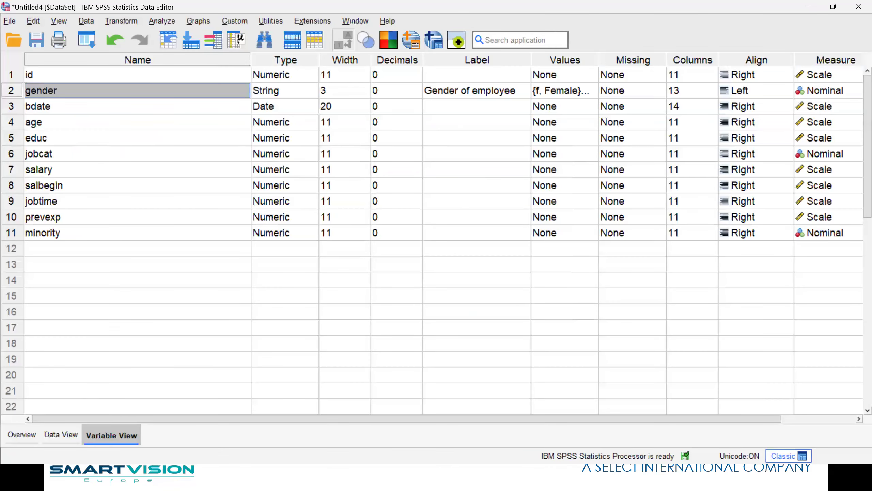
From Data View, rerun gender frequencies and return to the data.
left_click(53, 436)
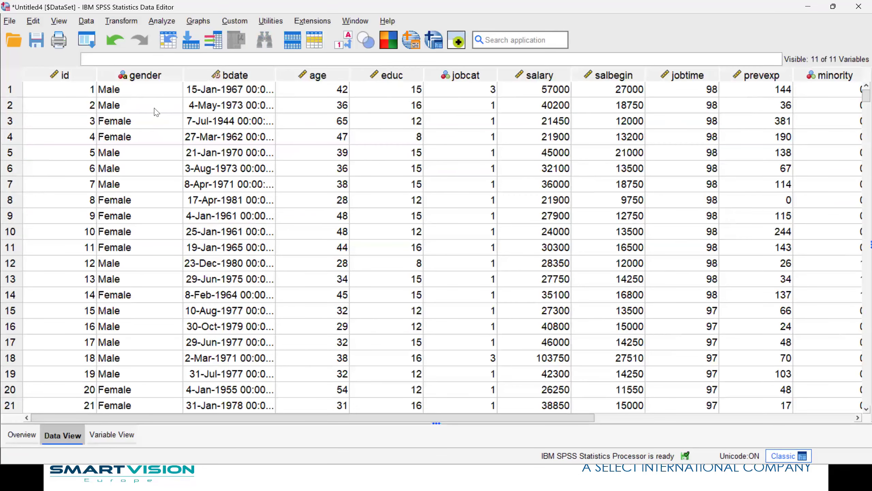
right_click(155, 109)
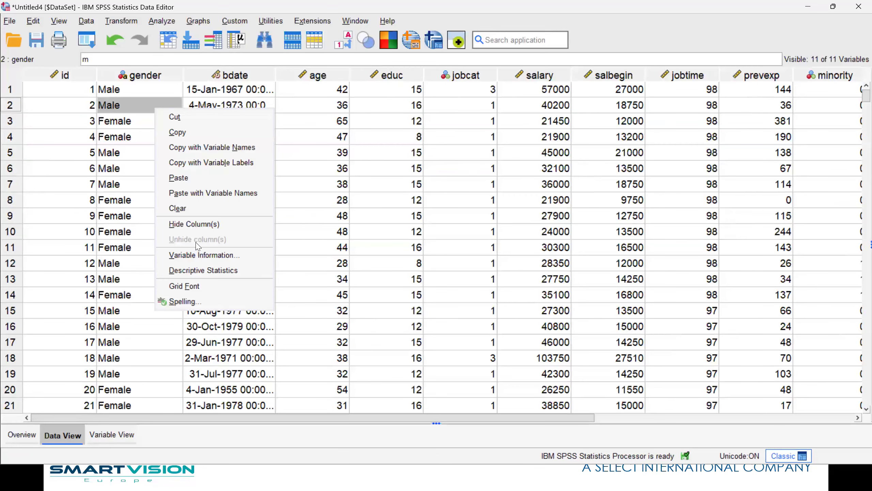
left_click(202, 270)
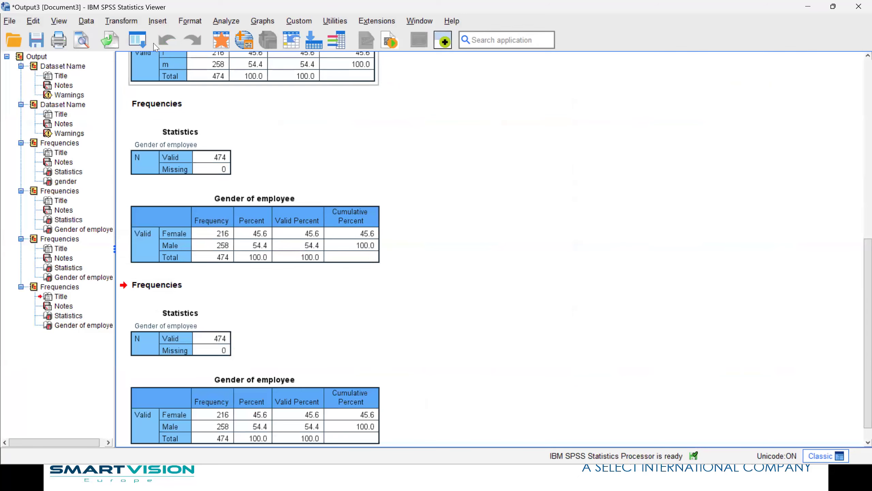
left_click(223, 42)
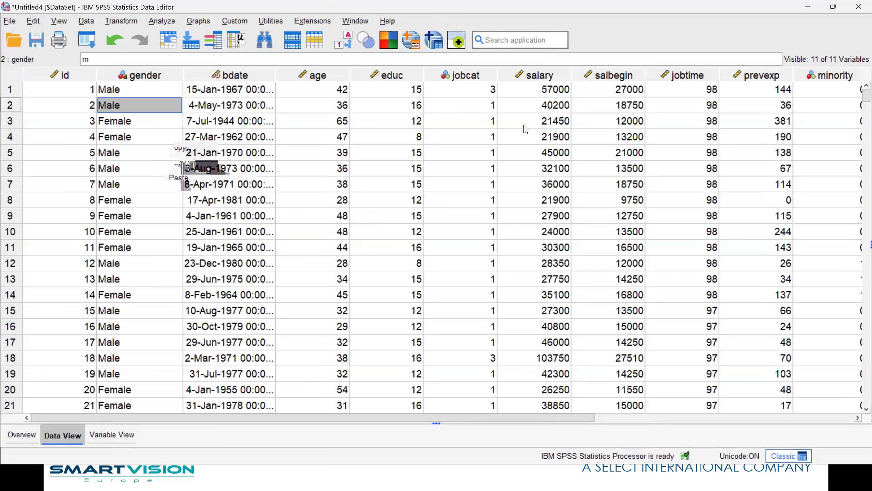
Run salary descriptives (mean 33941.49, minimum -1, maximum 135000) and return to the data.
left_click(549, 109)
right_click(549, 114)
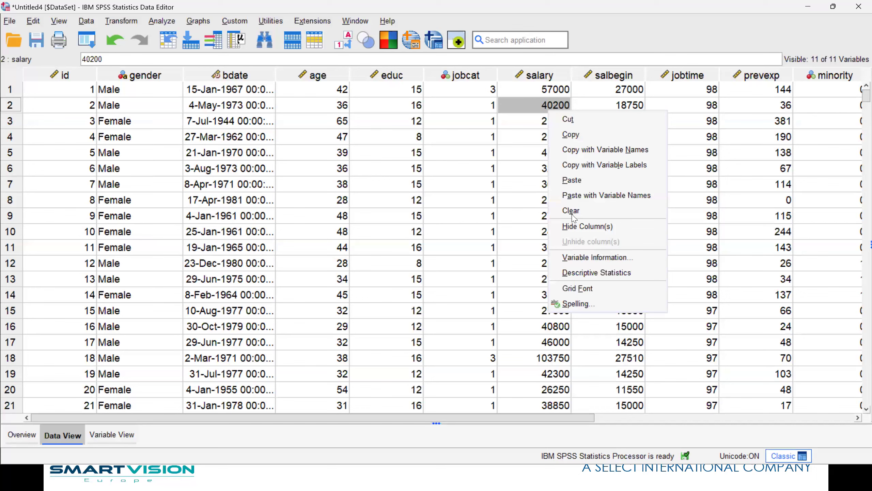
left_click(596, 272)
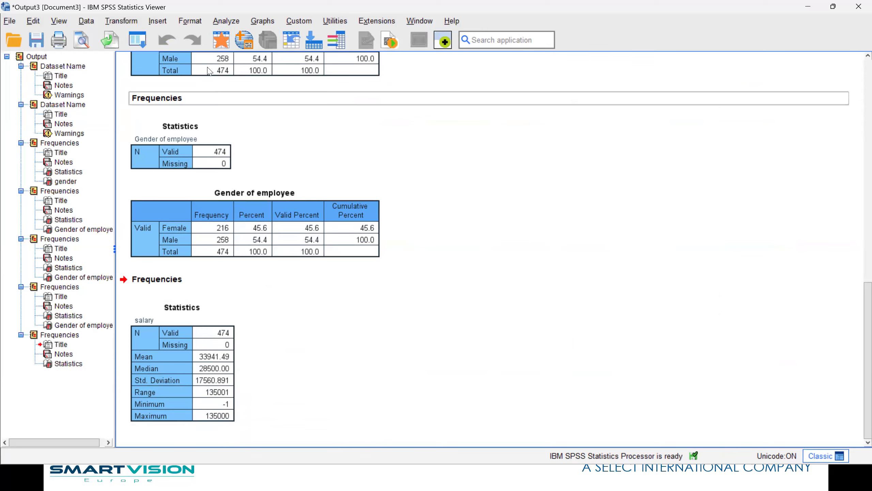
left_click(222, 41)
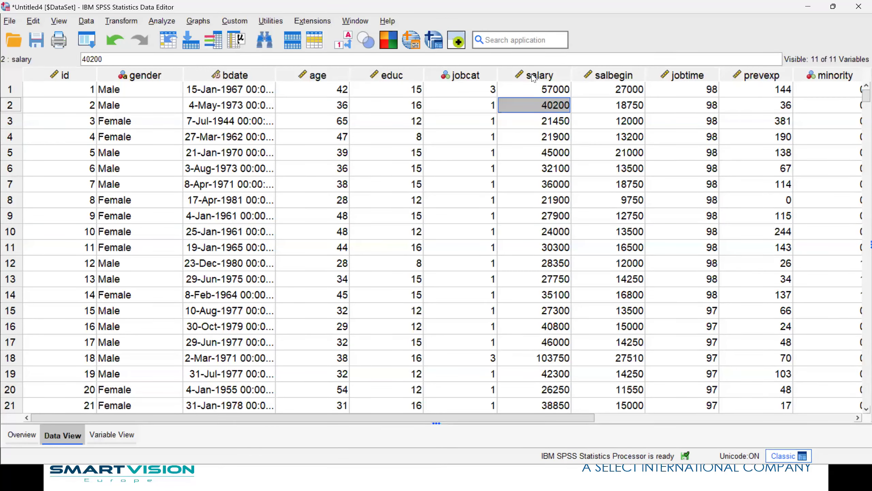
mouse_move(534, 77)
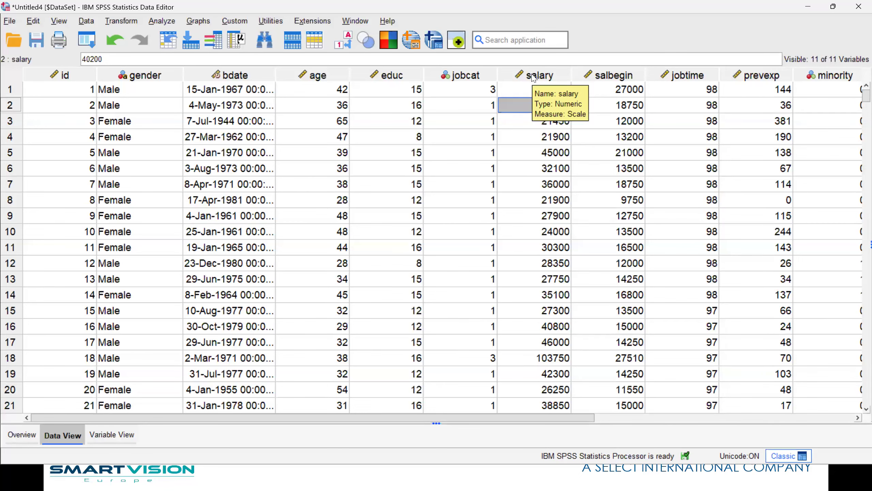
Set the salary variable's type to Dollar.
double_click(533, 77)
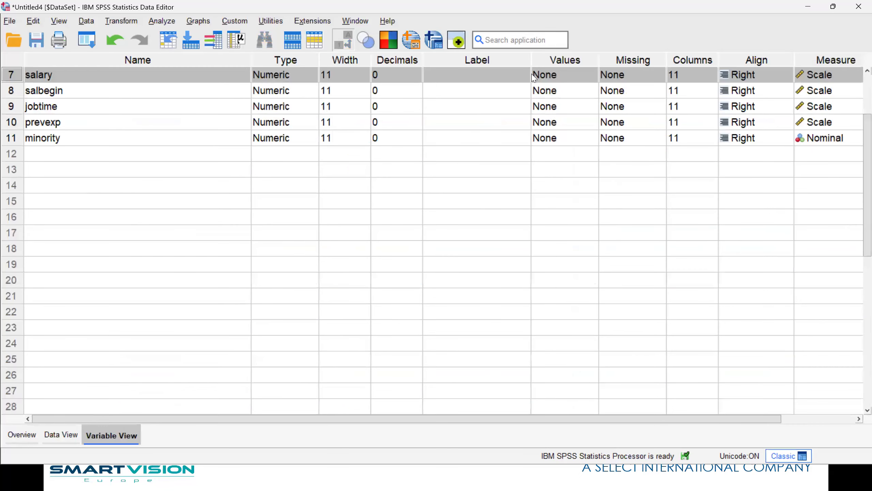
left_click(316, 76)
left_click(316, 77)
left_click(313, 226)
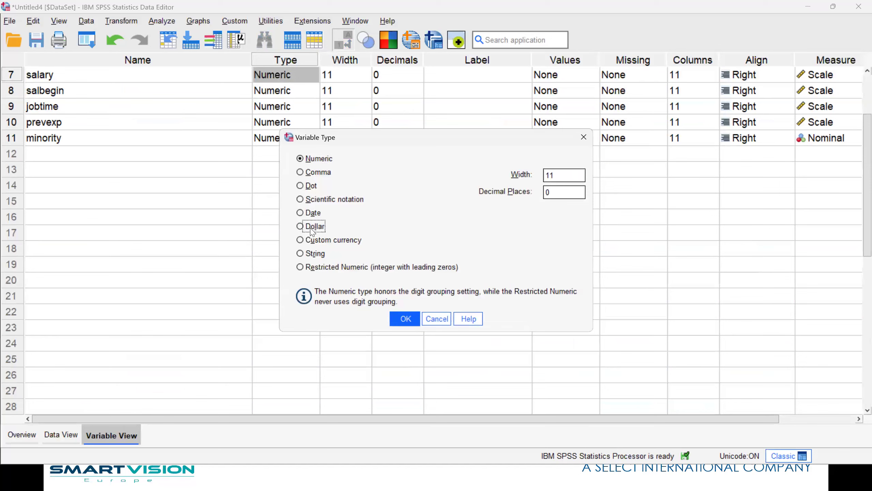
left_click(405, 318)
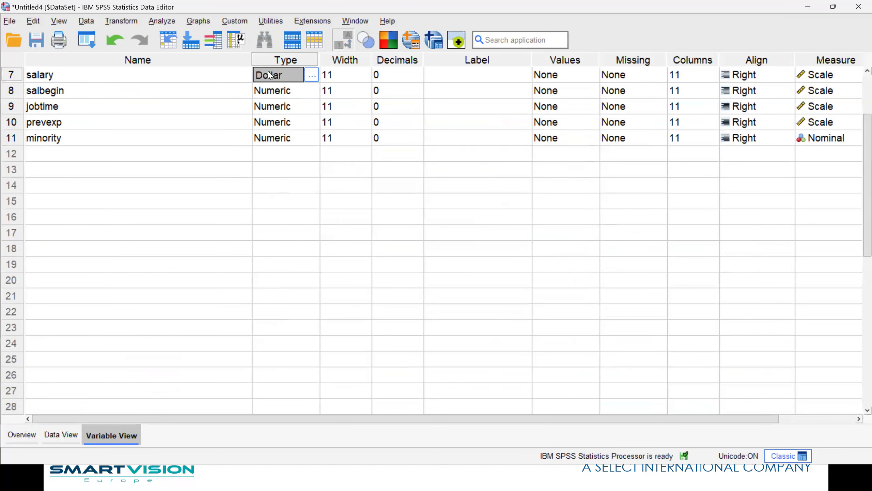
Make salbegin Dollar type as well, correcting a mistaken date format choice.
right_click(268, 73)
left_click(279, 79)
left_click(271, 90)
right_click(271, 90)
left_click(283, 114)
left_click(311, 92)
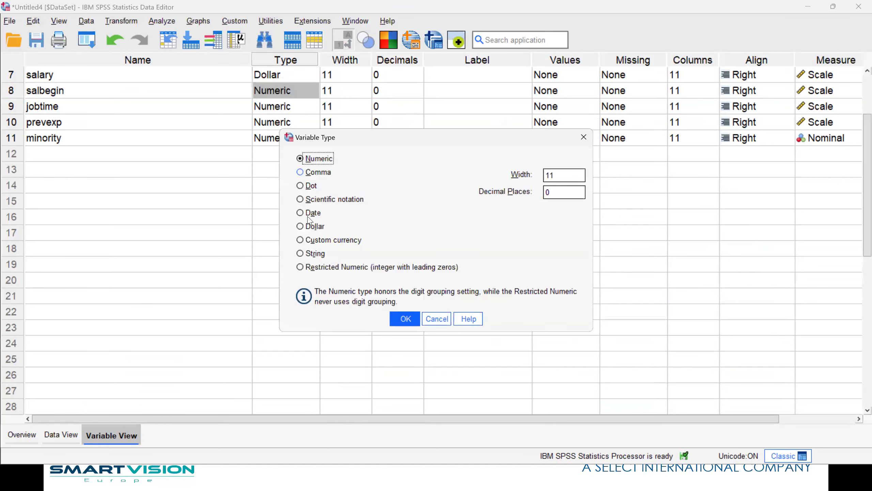
left_click(299, 212)
left_click(402, 318)
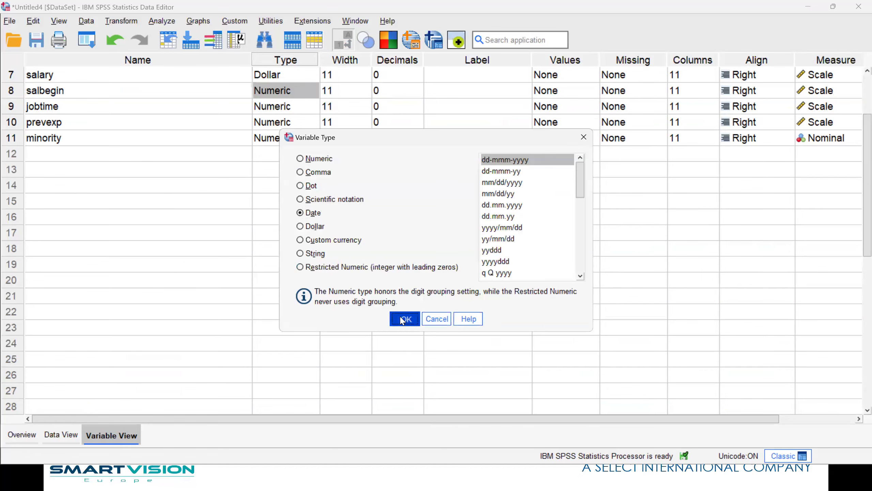
left_click(311, 91)
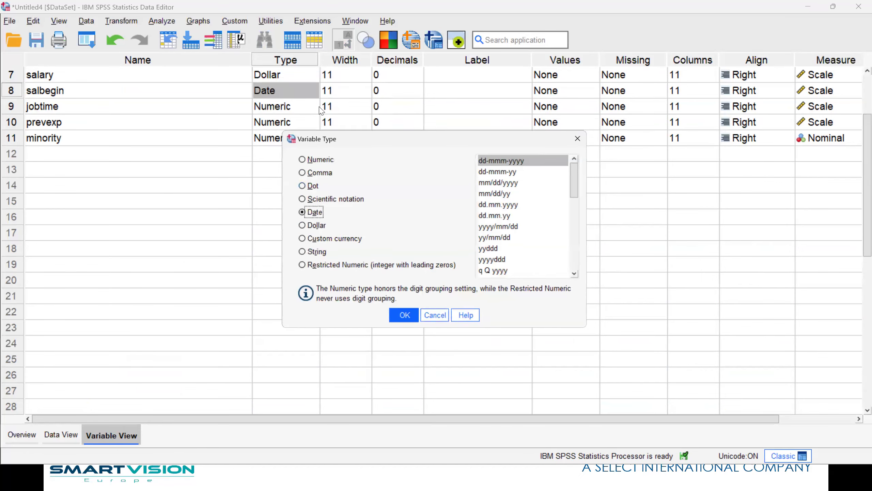
left_click(312, 227)
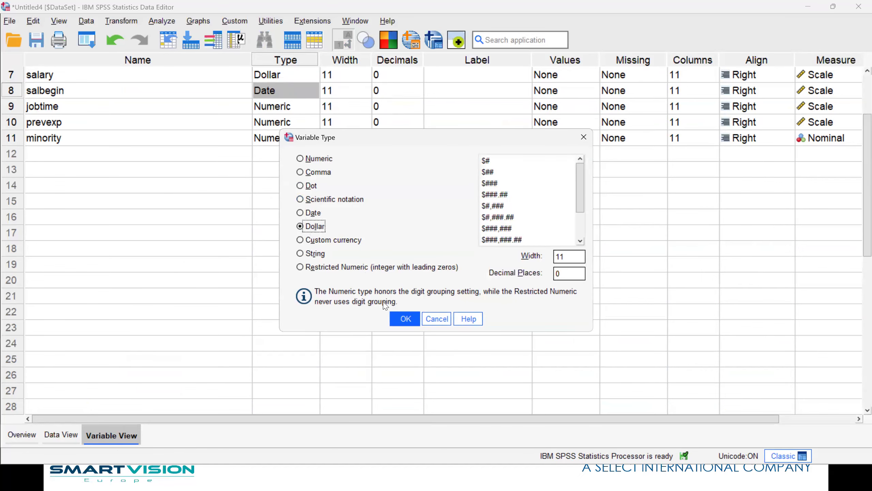
left_click(395, 318)
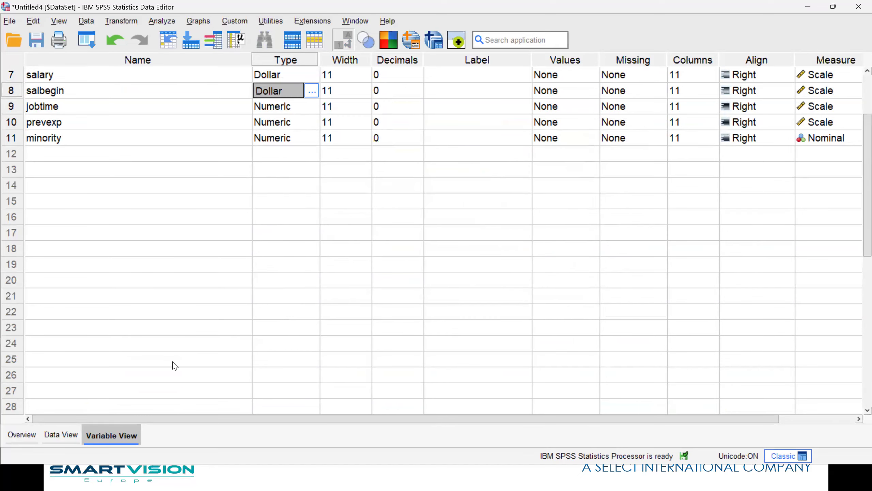
left_click(62, 434)
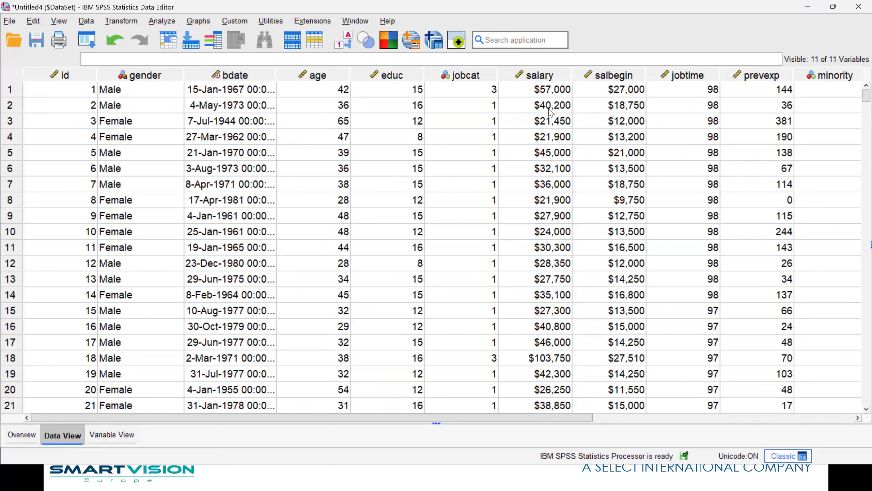
Run salary descriptives with dollar-formatted values and return to Data View.
right_click(534, 90)
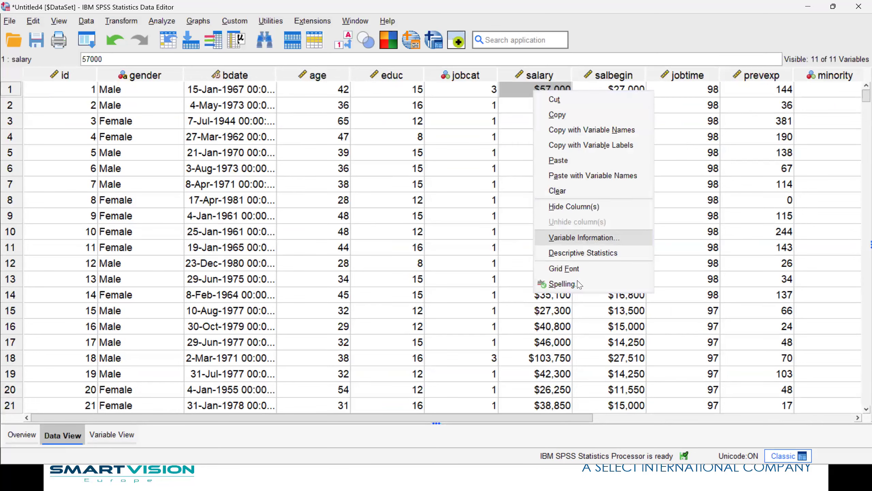
left_click(579, 254)
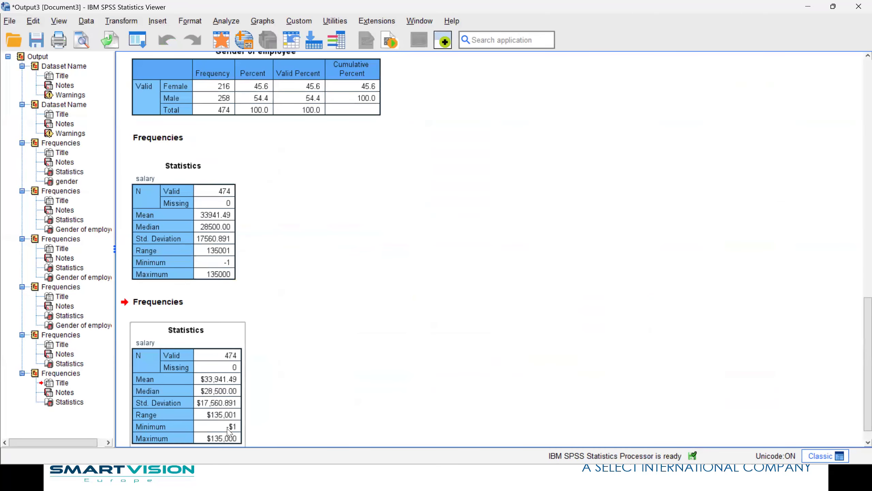
left_click(222, 40)
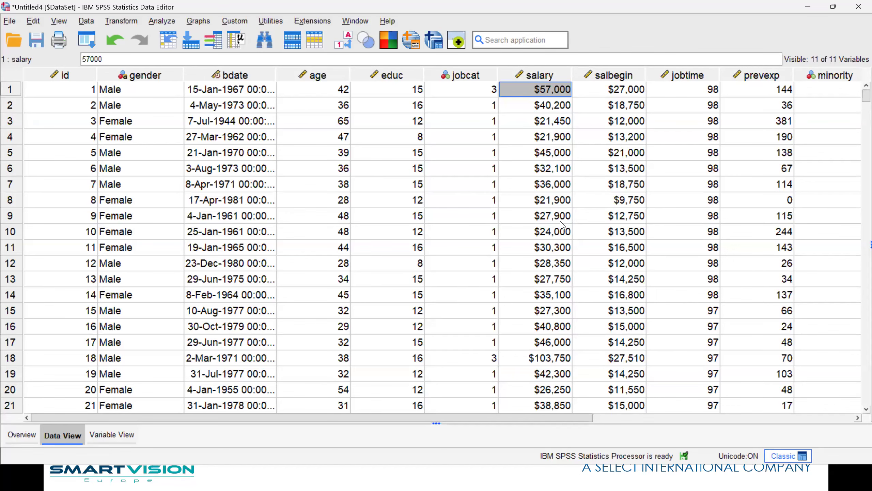
Restore the accidentally cleared row 1 salary of $57,000 by pasting it back.
key("Delete")
left_click(550, 122)
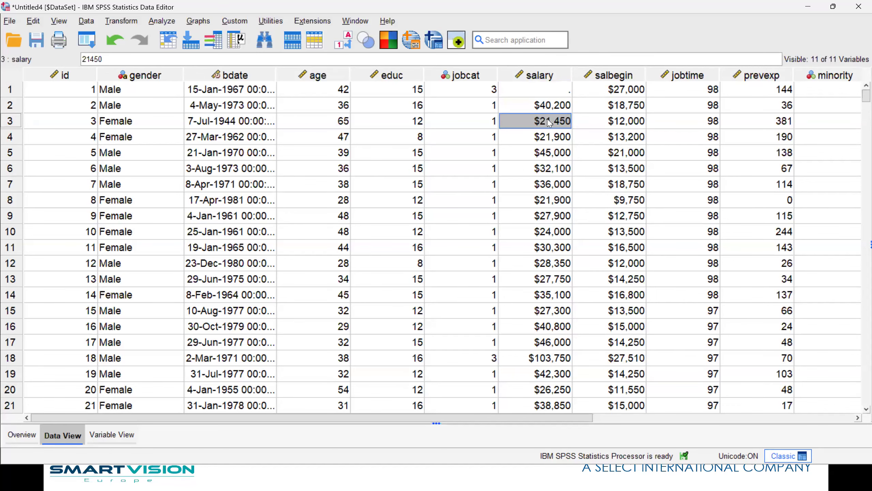
left_click(568, 95)
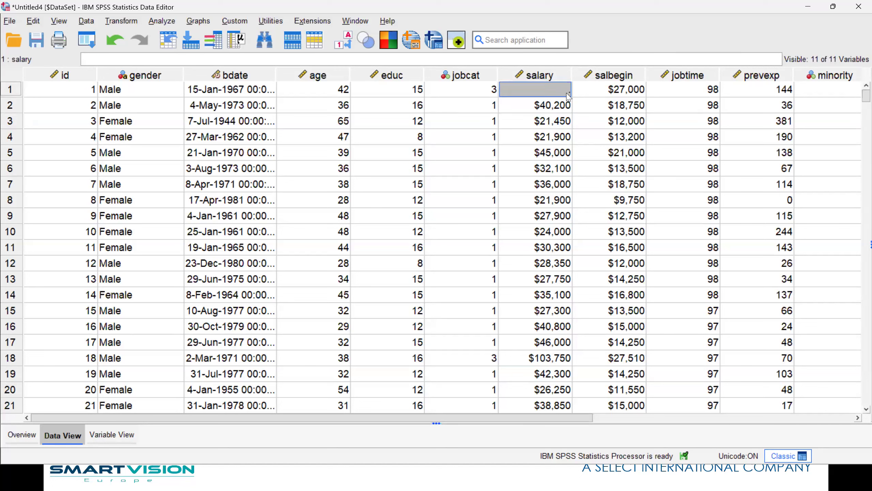
type("57000")
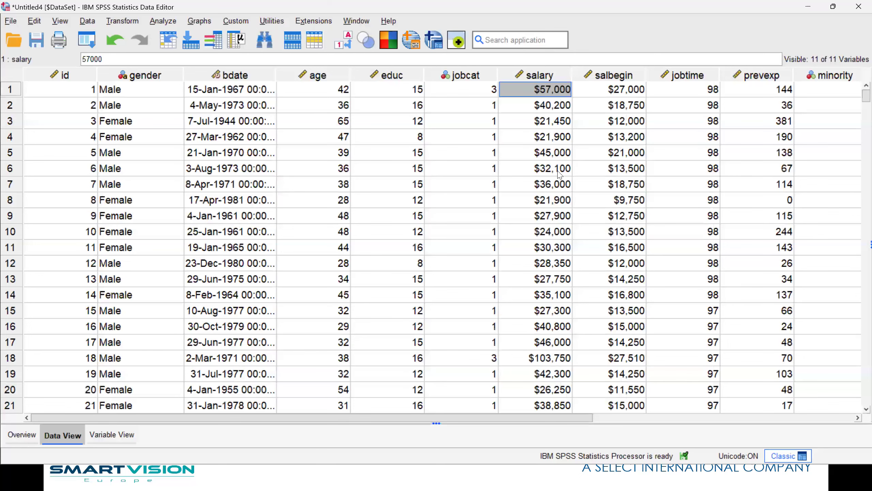
scroll(560, 174, "down", 11)
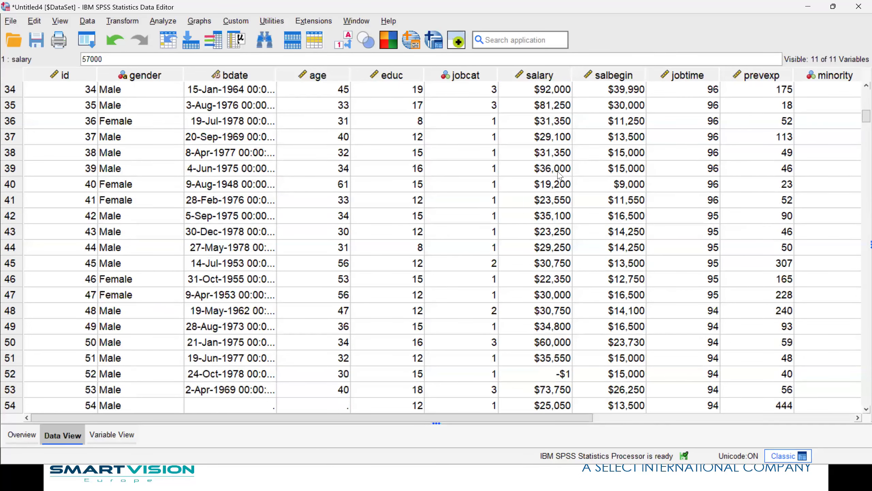
scroll(556, 130, "up", 11)
Sort cases by salary ascending, then re-sort them by id ascending.
left_click(564, 77)
right_click(563, 77)
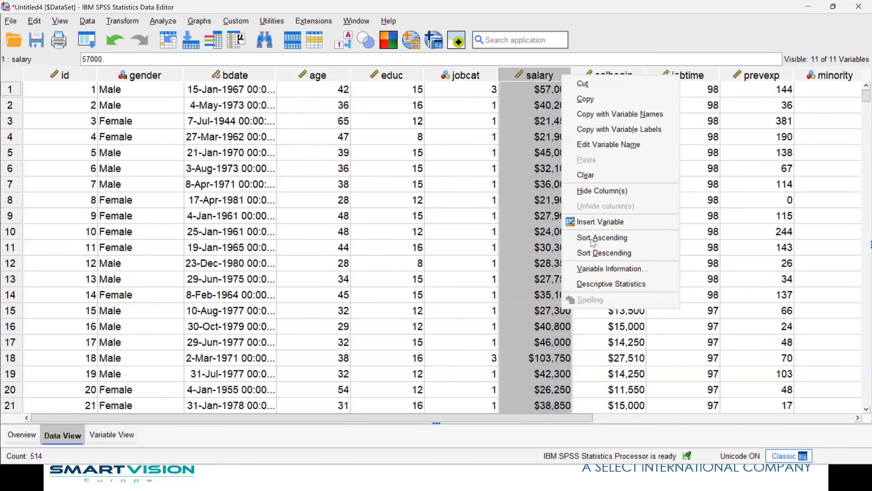
left_click(598, 239)
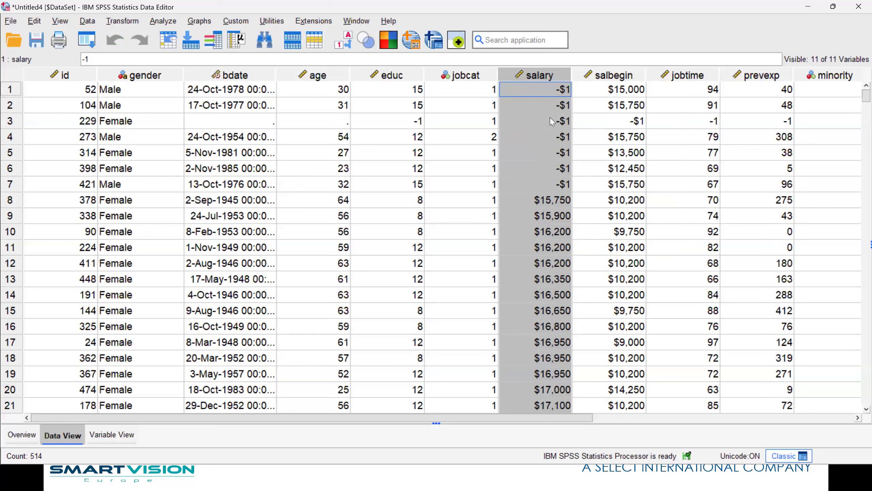
left_click(70, 75)
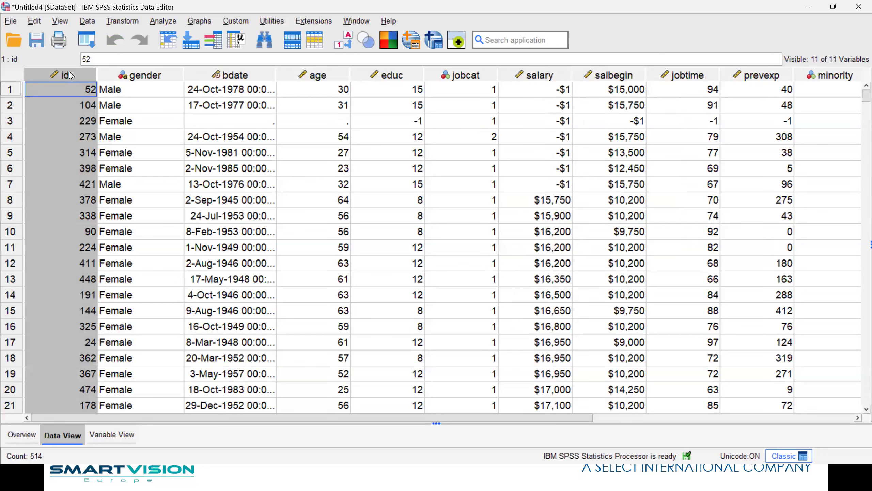
right_click(70, 75)
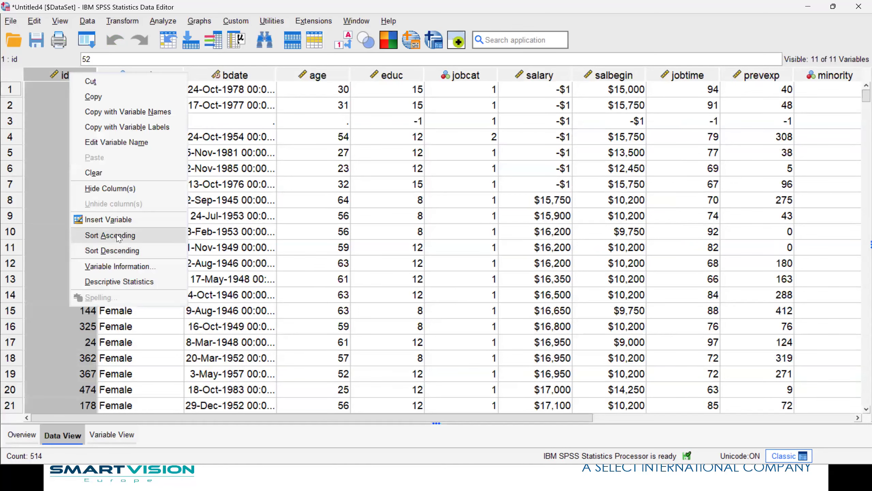
left_click(119, 233)
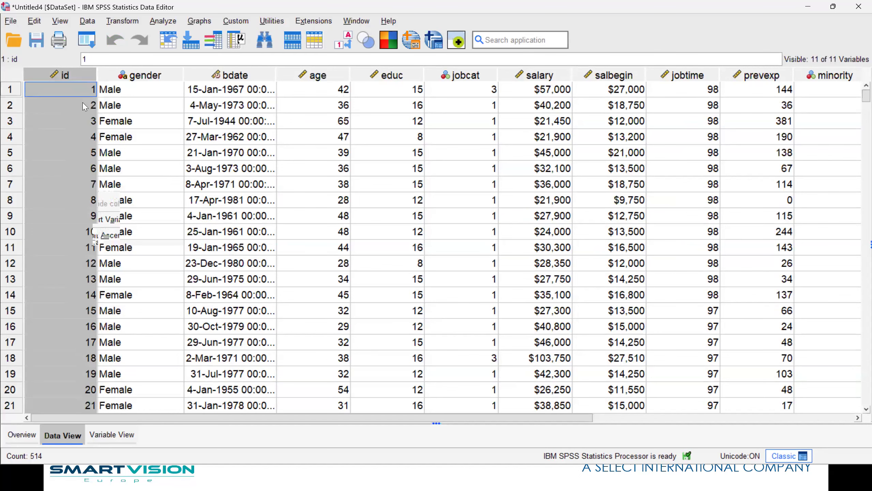
double_click(538, 75)
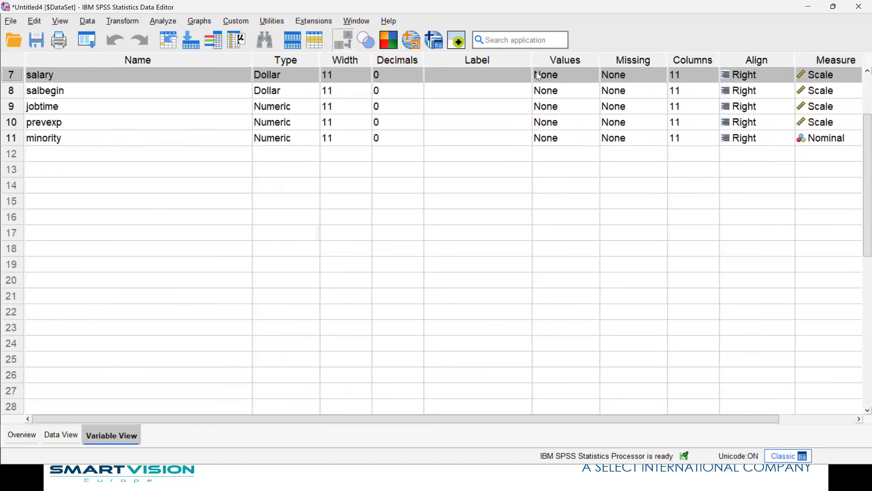
Set salary's missing values to the discrete value -1.
left_click(660, 75)
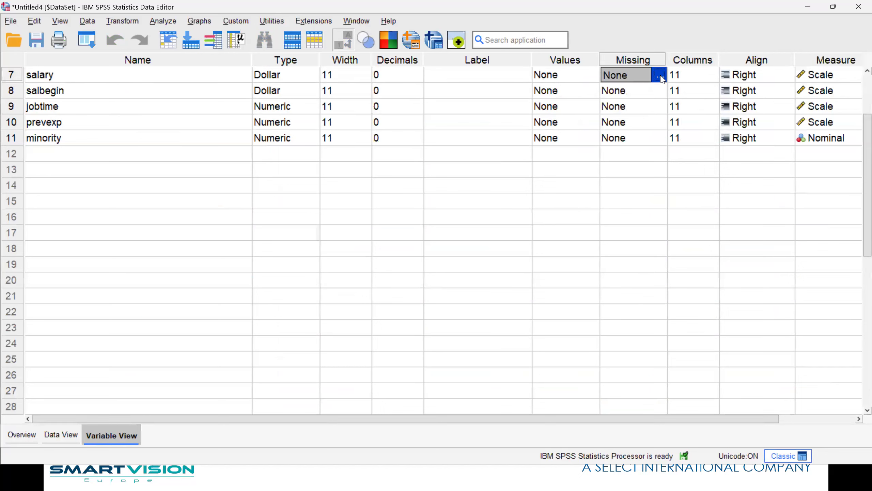
left_click(660, 75)
left_click(390, 205)
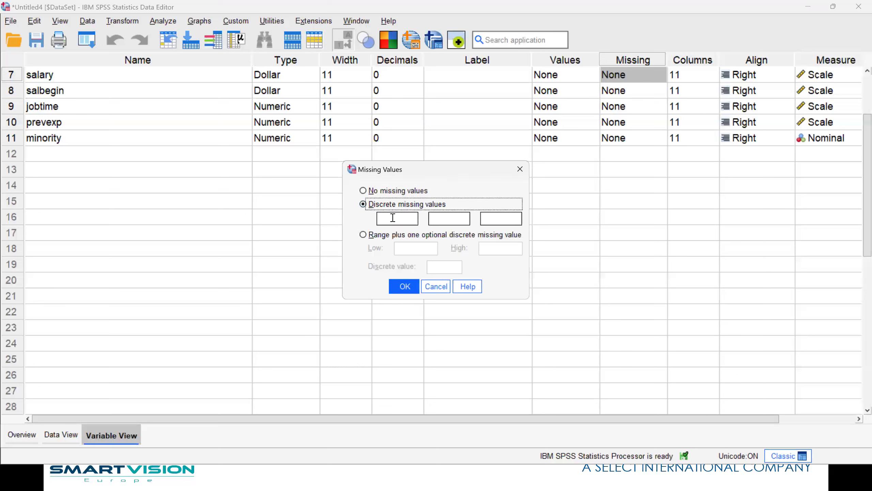
left_click(396, 217)
type("-1")
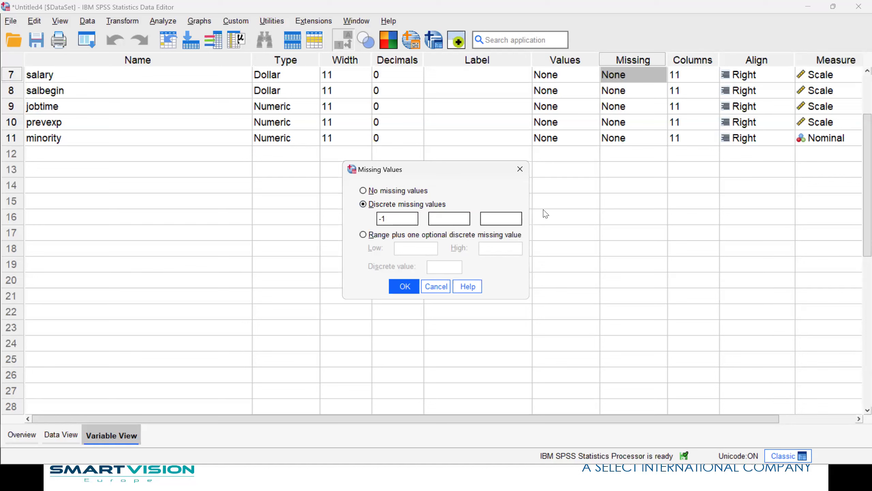
left_click(404, 286)
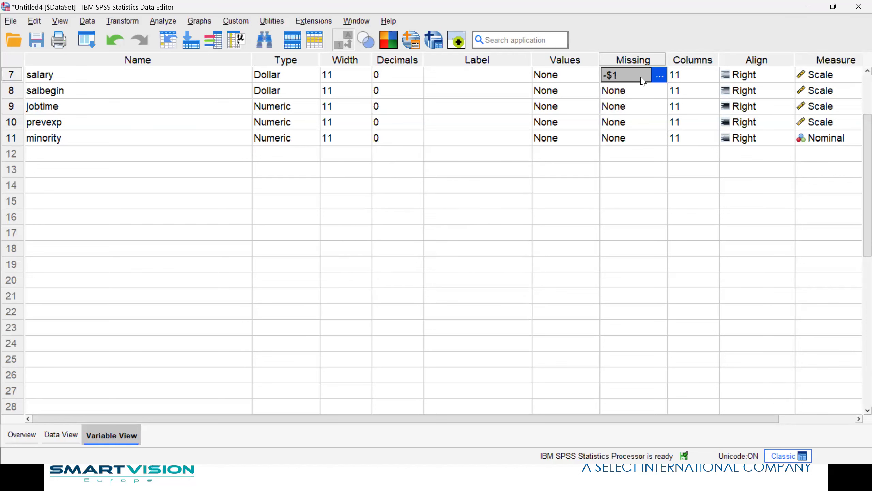
right_click(37, 76)
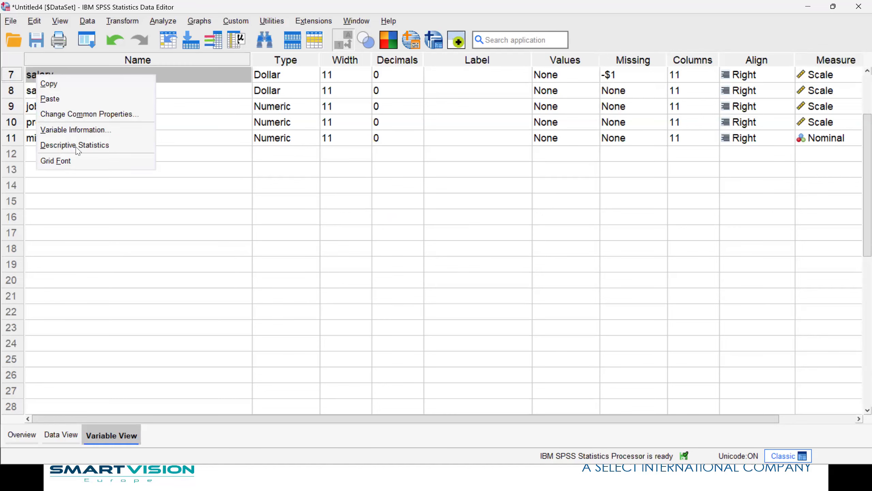
Rerun descriptive statistics on salary (467 valid, 7 missing, minimum $15,750), then go back to the data editor.
left_click(75, 147)
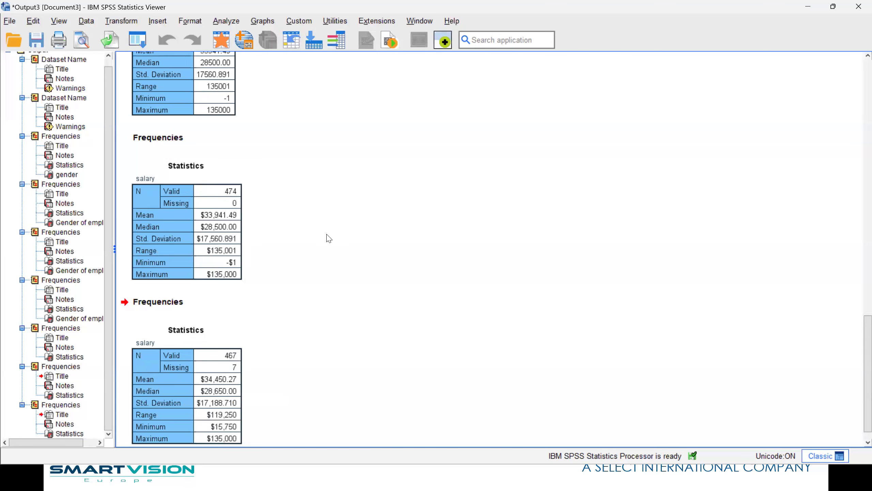
left_click(221, 38)
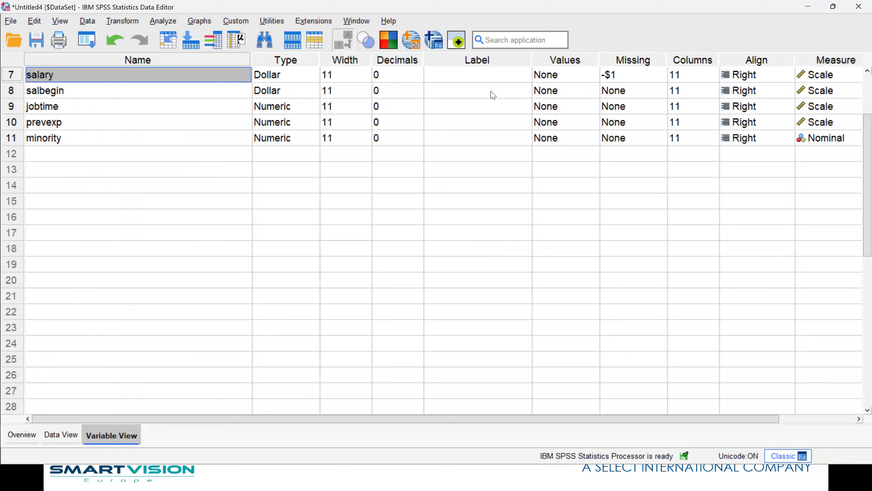
Give the salary variable the label 'Current salary'.
left_click(460, 75)
type("Current salary")
left_click(462, 140)
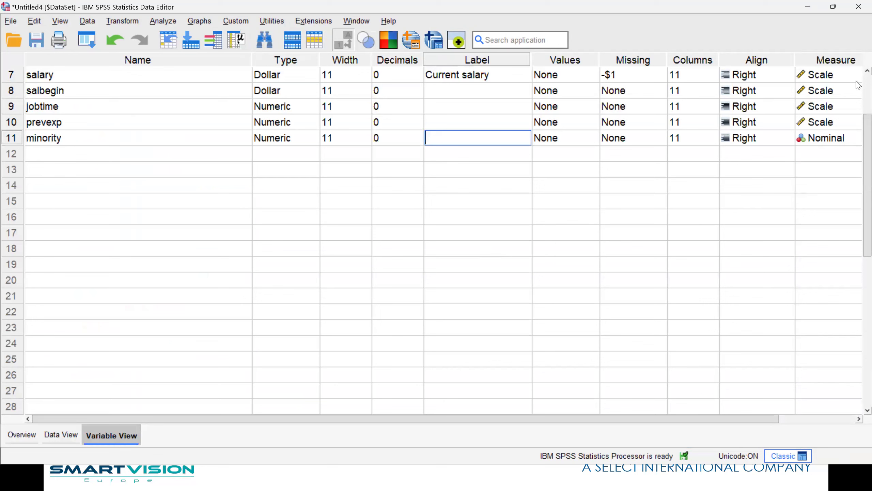
Set salary's measurement level to Nominal and show Data View.
left_click(831, 76)
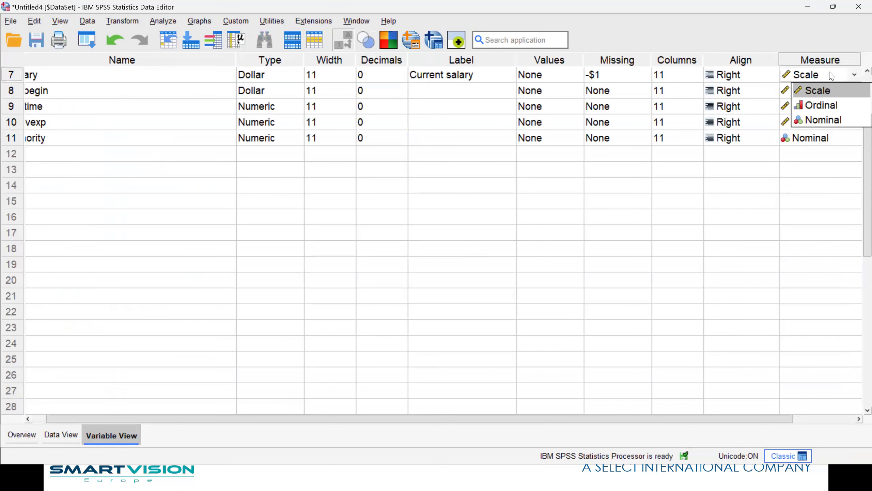
left_click(823, 120)
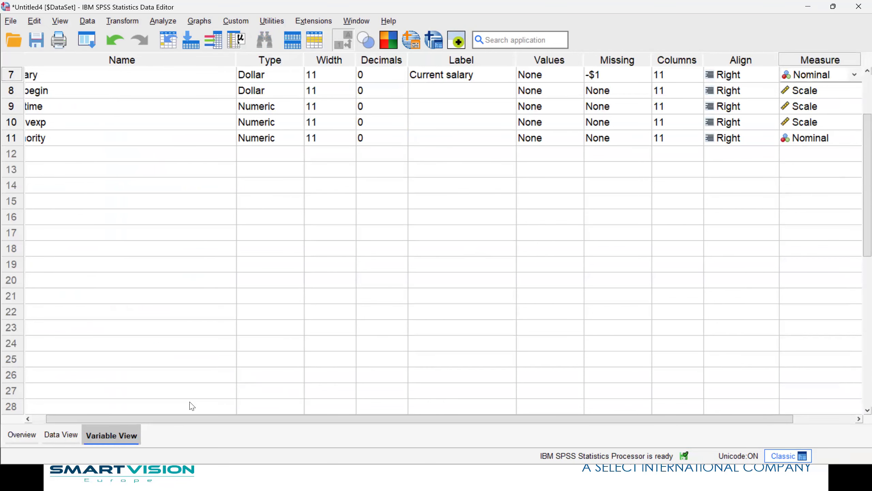
left_click(68, 435)
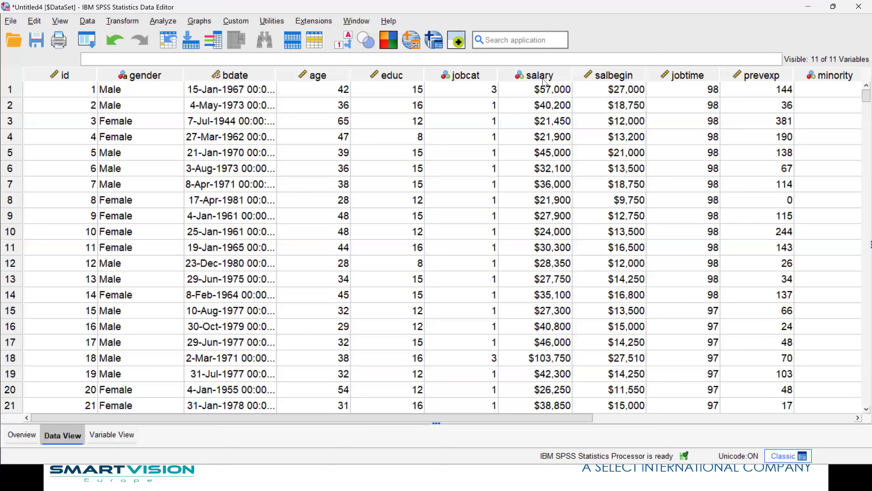
mouse_move(541, 83)
Run descriptive statistics on Current salary, review the mode $30,750 and frequency table, then return to the data.
right_click(537, 94)
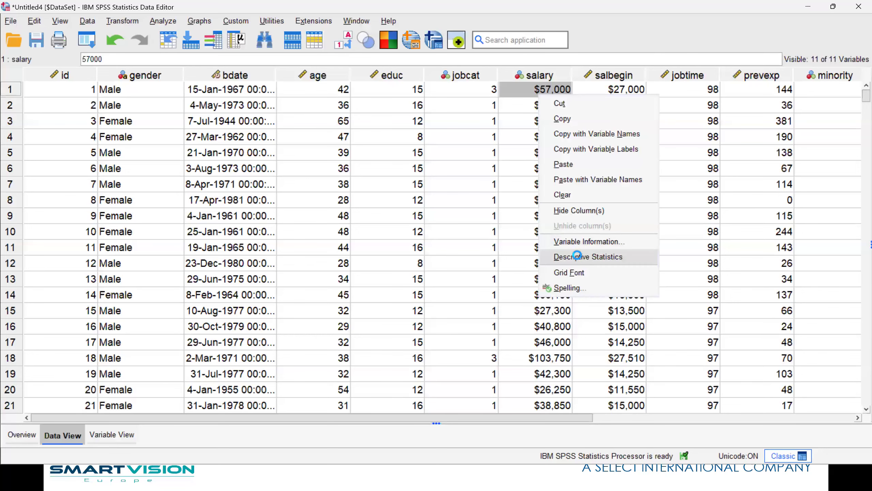
left_click(579, 257)
scroll(236, 77, "down", 10)
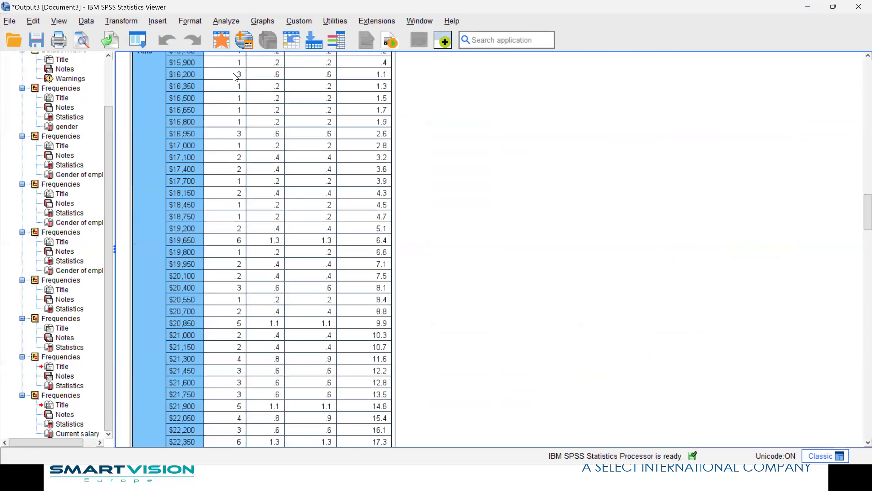
scroll(185, 139, "down", 20)
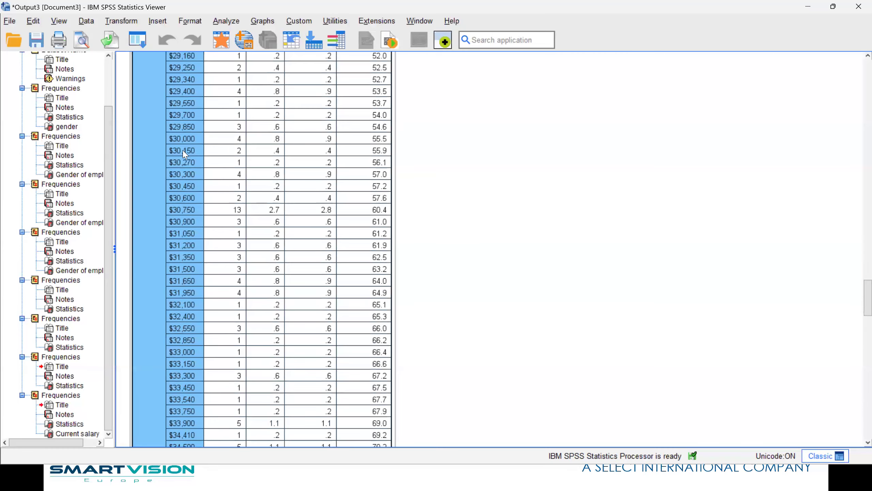
scroll(184, 154, "down", 15)
scroll(184, 153, "up", 20)
scroll(183, 153, "up", 20)
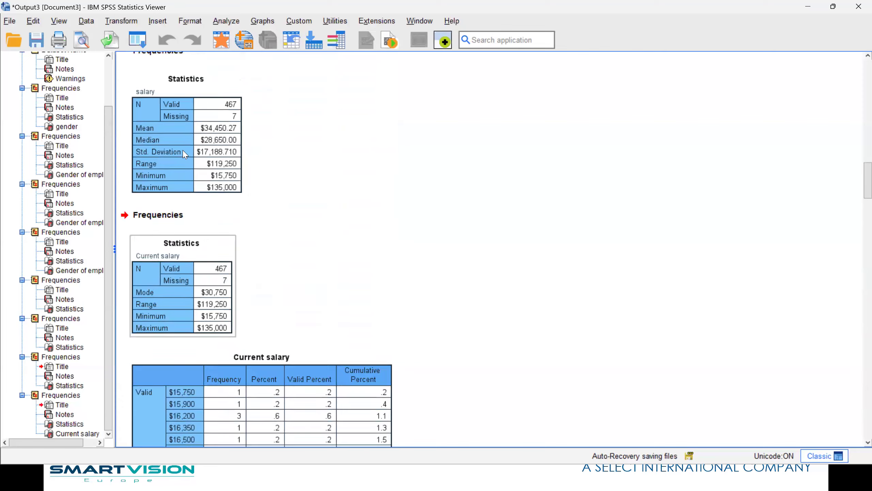
scroll(202, 171, "down", 5)
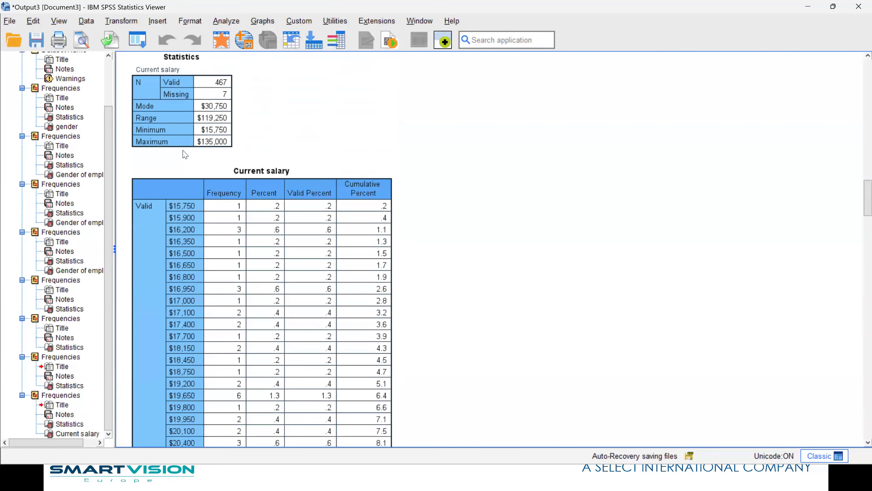
left_click(220, 41)
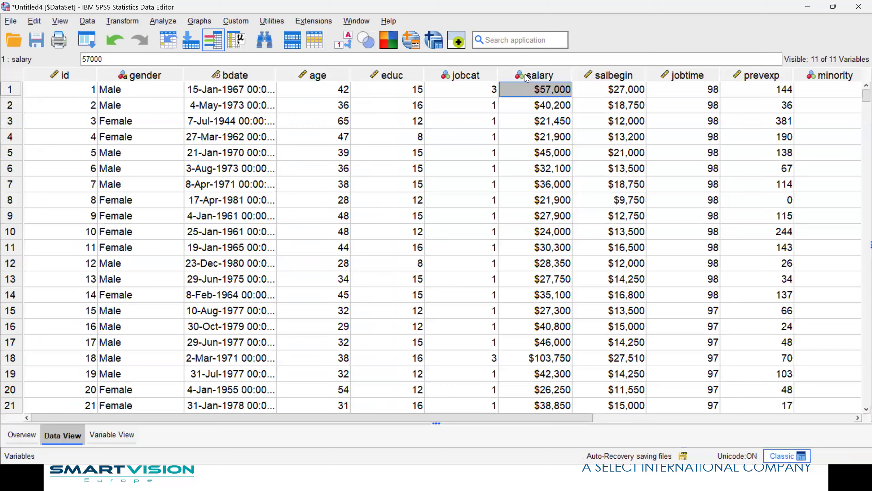
left_click(527, 76)
Change salary's measurement level back to Scale.
double_click(527, 76)
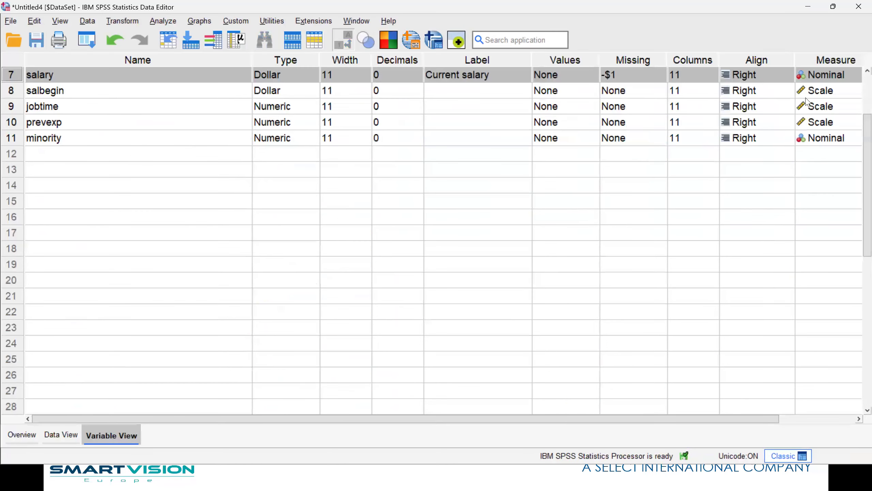
left_click(824, 75)
left_click(824, 90)
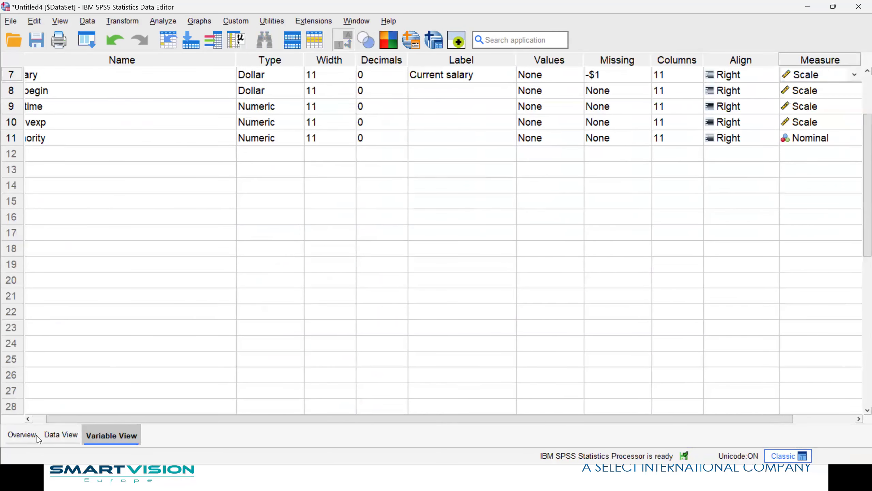
Switch between Data View and Variable View, then open the bdate variable's definition.
left_click(61, 435)
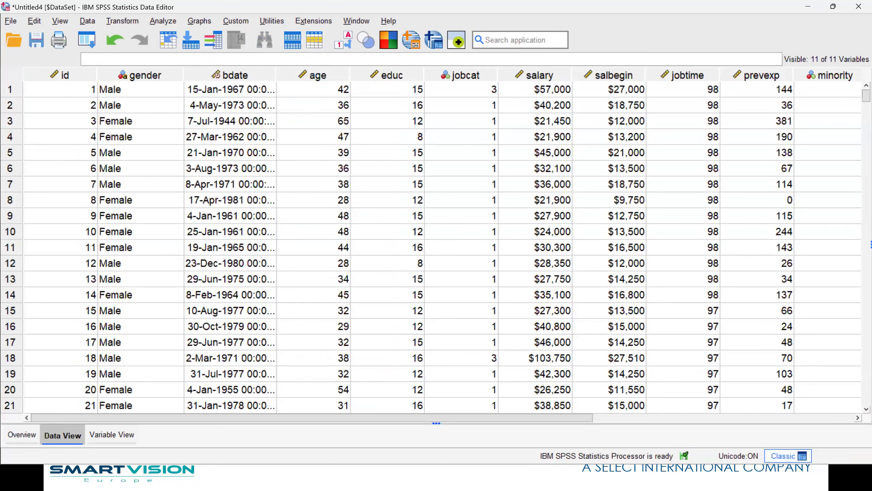
left_click(103, 434)
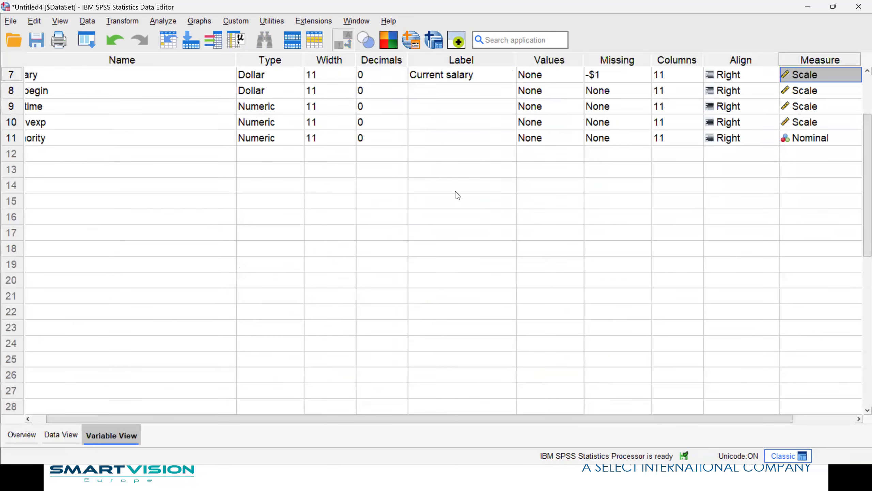
scroll(596, 88, "up", 2)
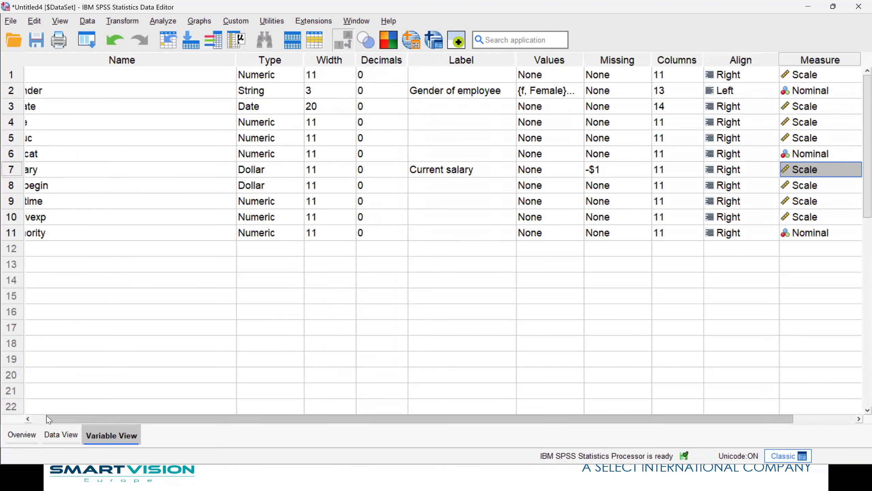
left_click_drag(46, 419, 33, 419)
left_click(65, 434)
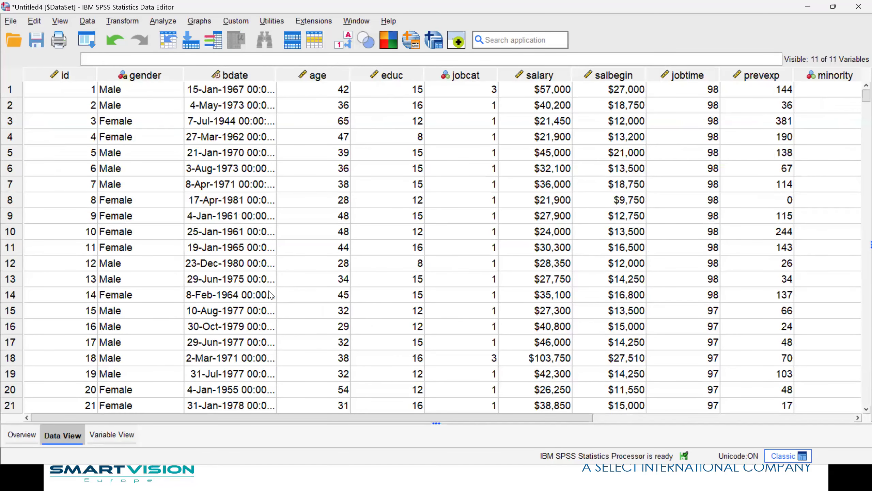
double_click(228, 81)
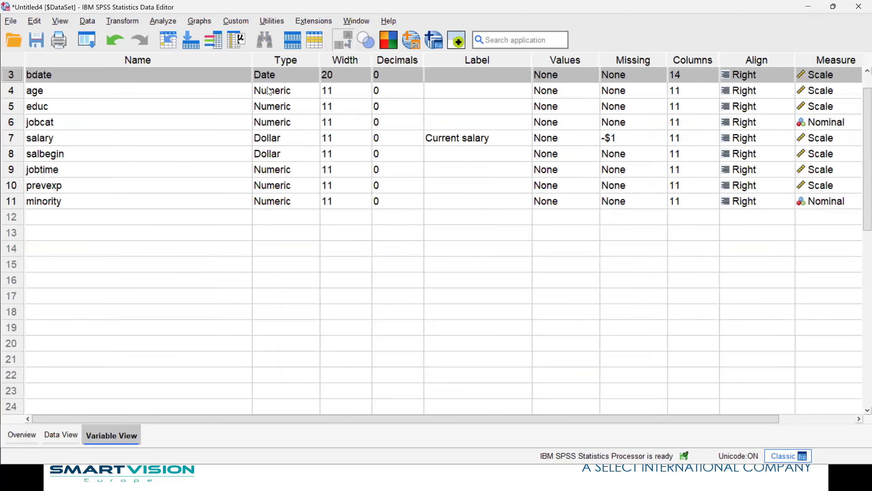
Change bdate's date format to dd-mmm-yyyy and return to Data View.
double_click(312, 79)
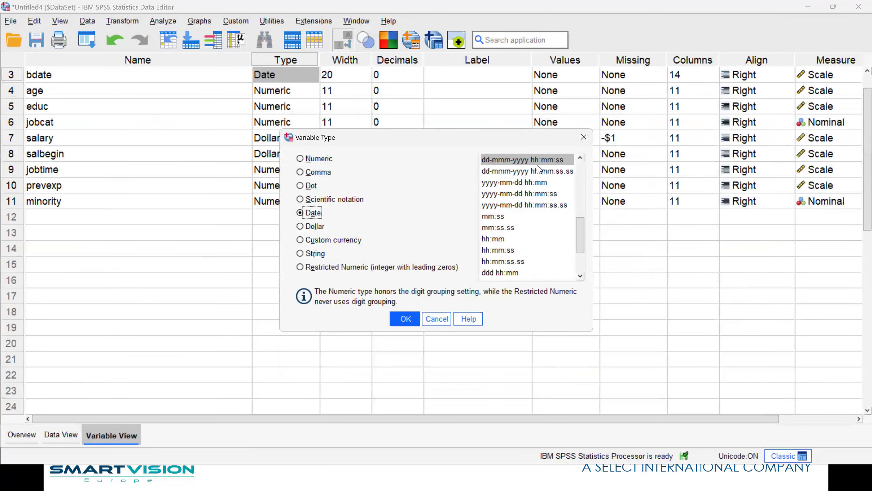
left_click_drag(580, 237, 589, 172)
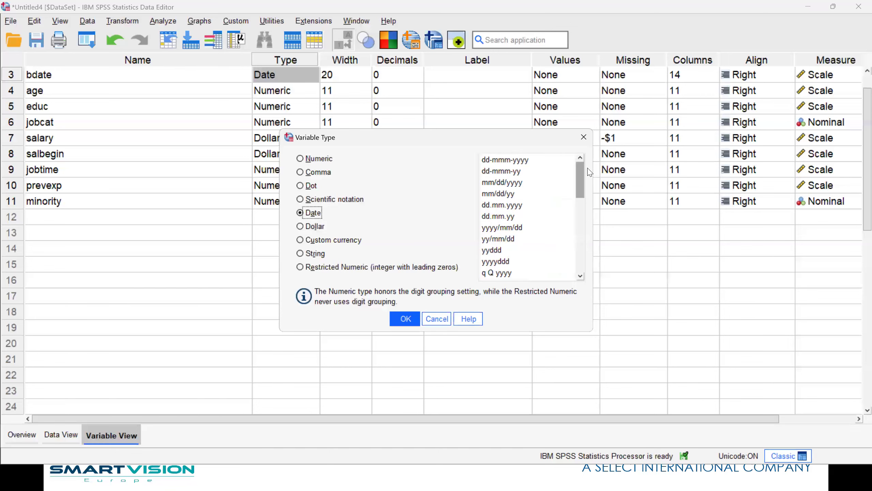
left_click(517, 160)
left_click(405, 318)
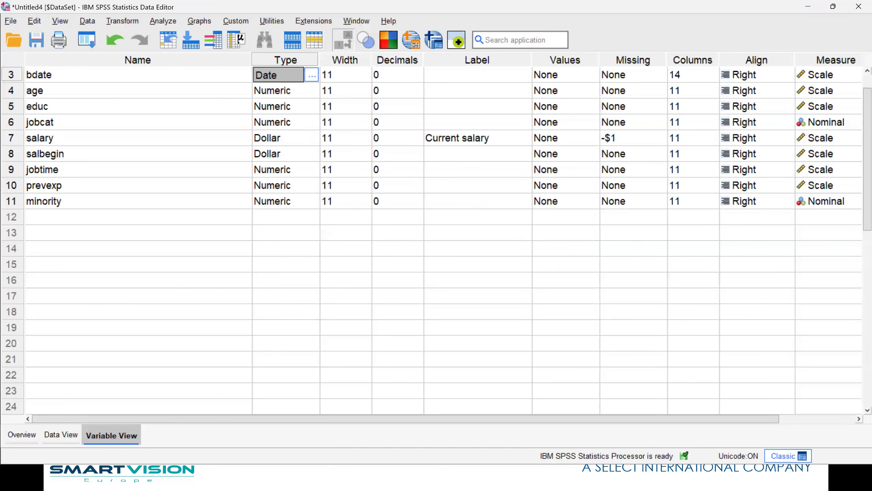
left_click(75, 437)
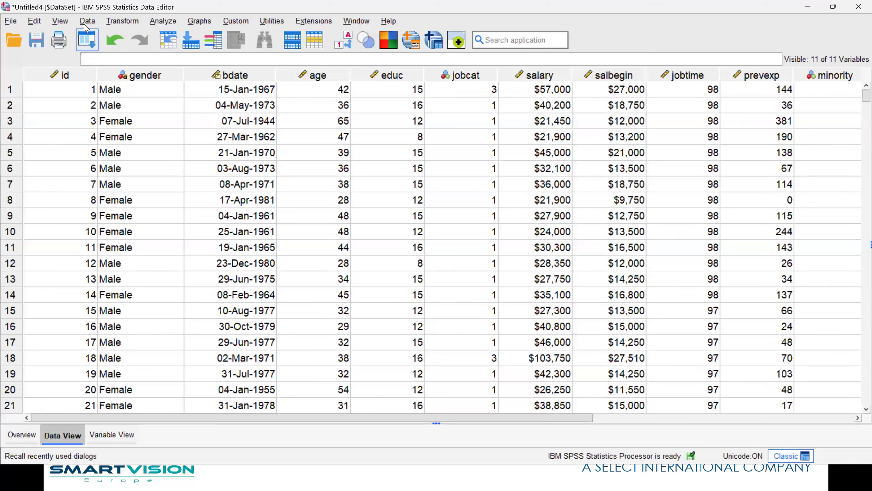
left_click(87, 22)
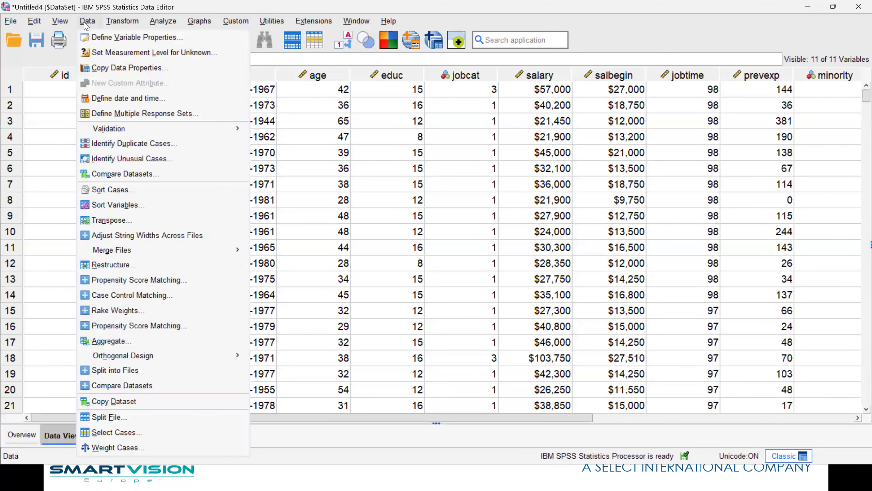
Copy the data properties from 'Employee just the variables.sav' onto the active dataset using the wizard.
left_click(123, 68)
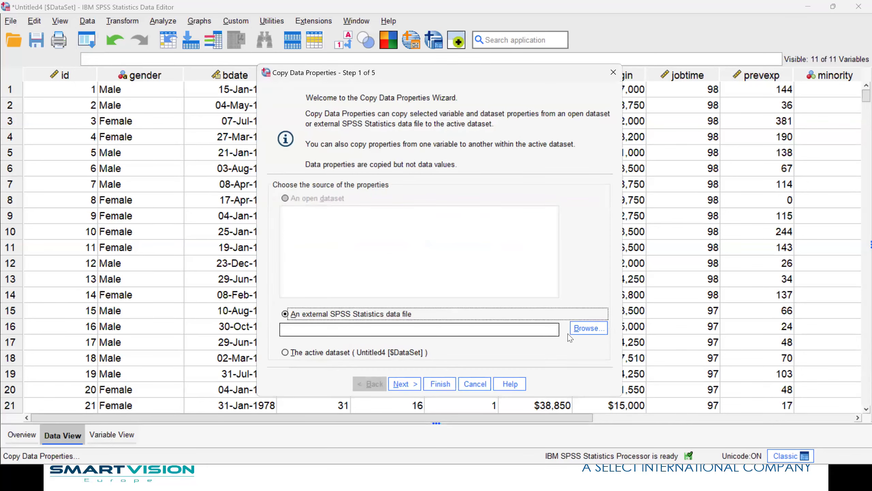
left_click(580, 328)
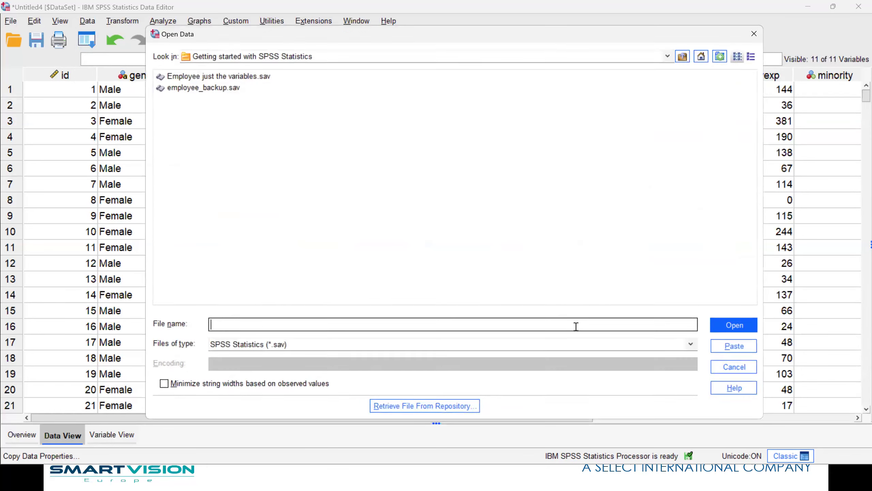
left_click(211, 79)
left_click(732, 326)
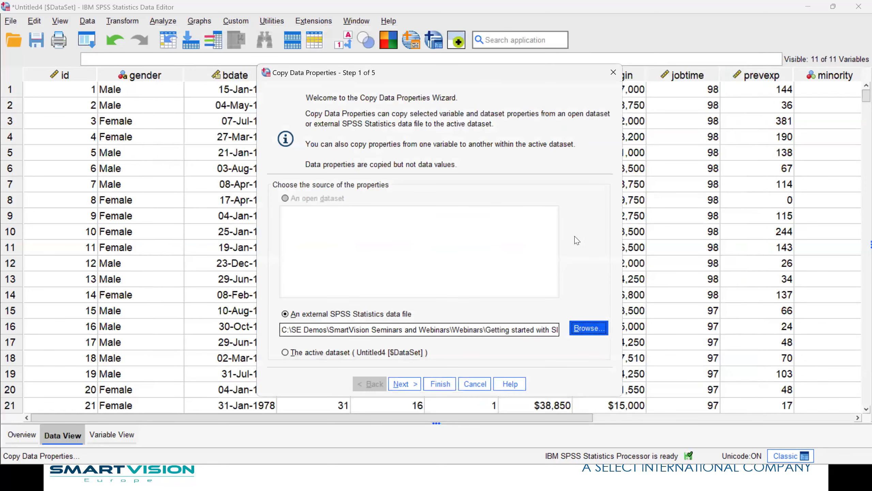
left_click(406, 383)
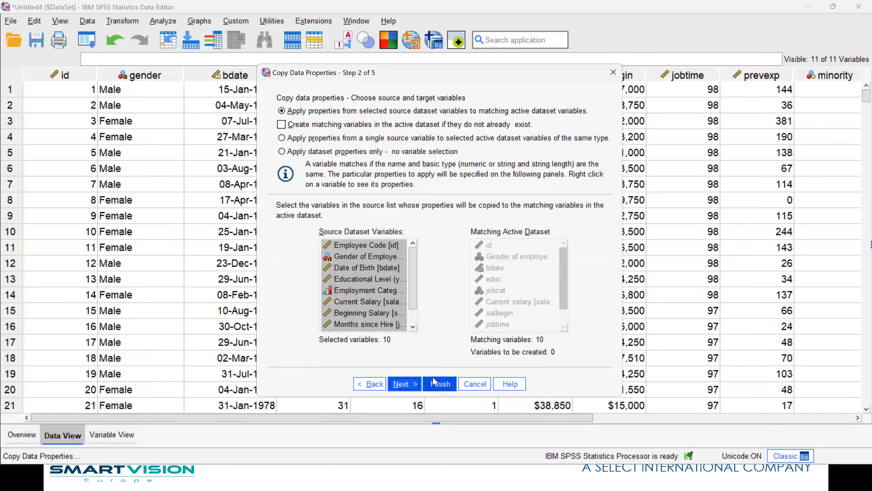
left_click(414, 385)
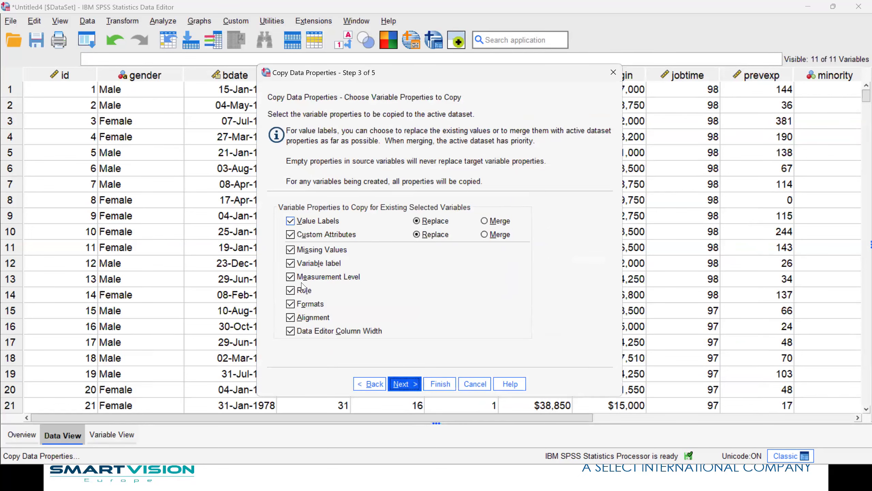
left_click(401, 385)
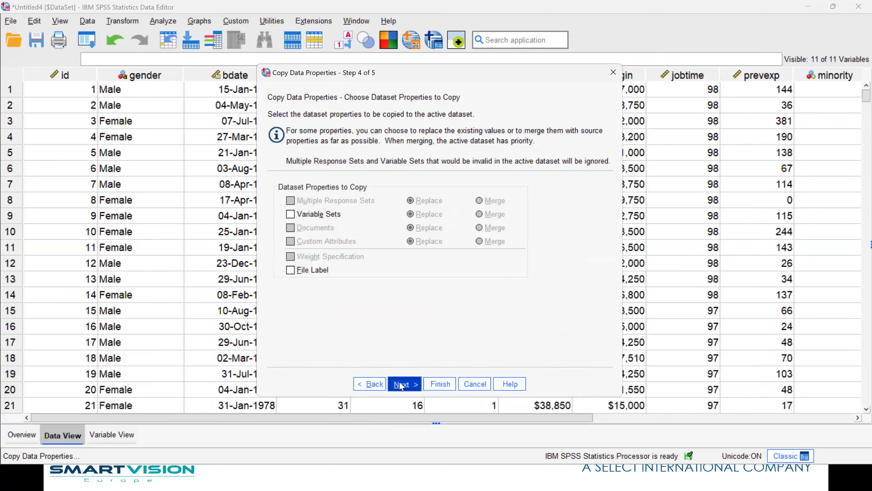
left_click(401, 385)
left_click(434, 382)
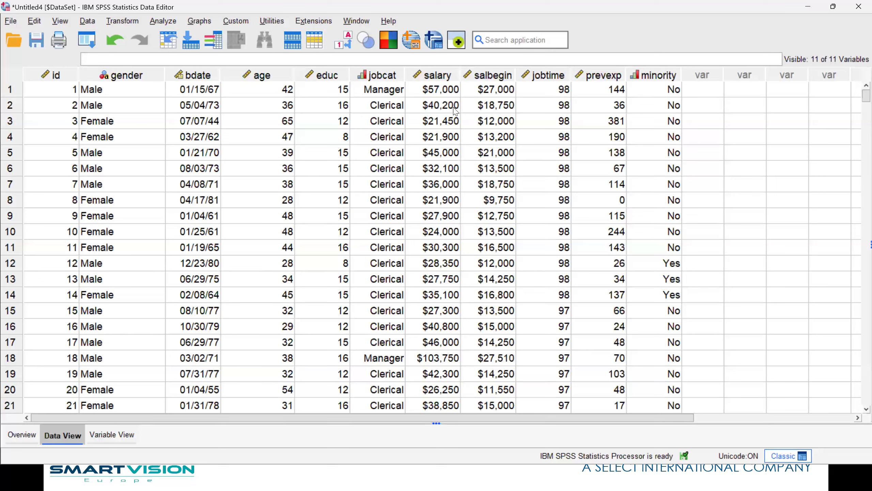
left_click(344, 41)
Toggle the grid between raw codes and value labels, ending with value labels shown.
left_click(346, 42)
left_click(346, 42)
left_click(346, 43)
left_click(346, 42)
left_click(347, 43)
left_click(346, 42)
left_click(345, 43)
left_click(343, 43)
left_click(342, 44)
left_click(343, 44)
left_click(342, 45)
left_click(351, 46)
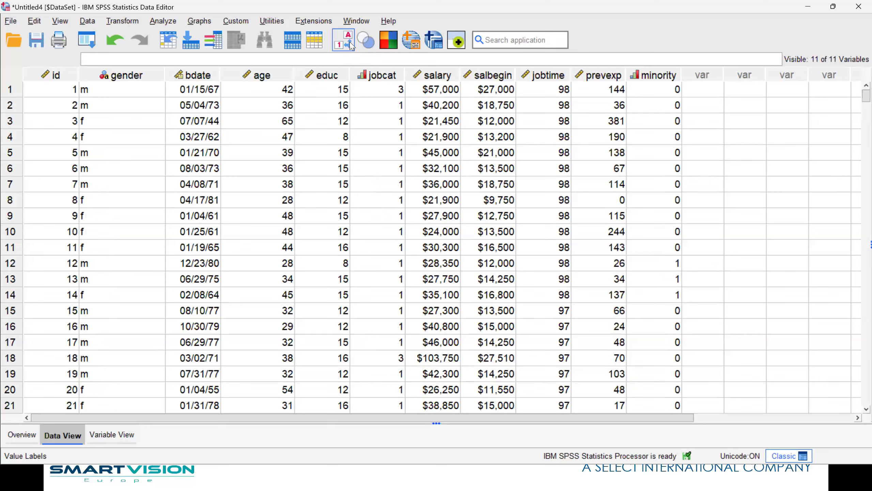
left_click(350, 45)
left_click(351, 45)
left_click(351, 45)
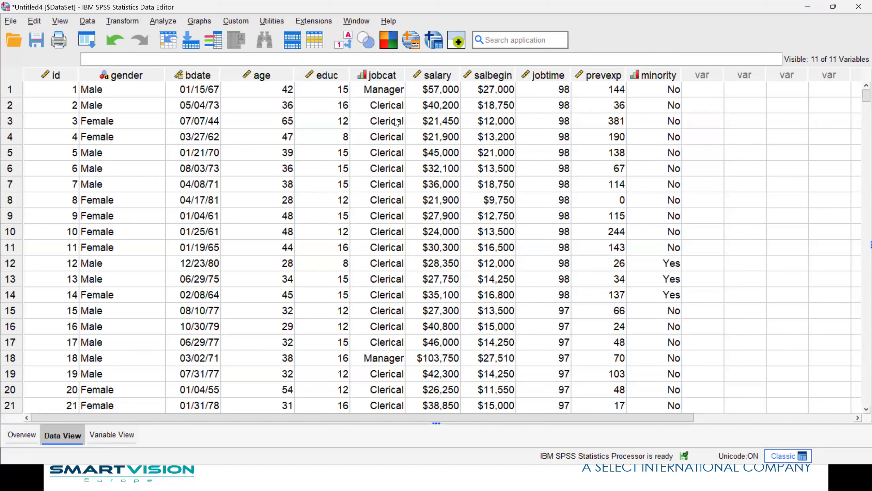
Run descriptive statistics on Employment Category (363 Clerical, 27 Custodial, 84 Manager) and return to the data.
right_click(384, 108)
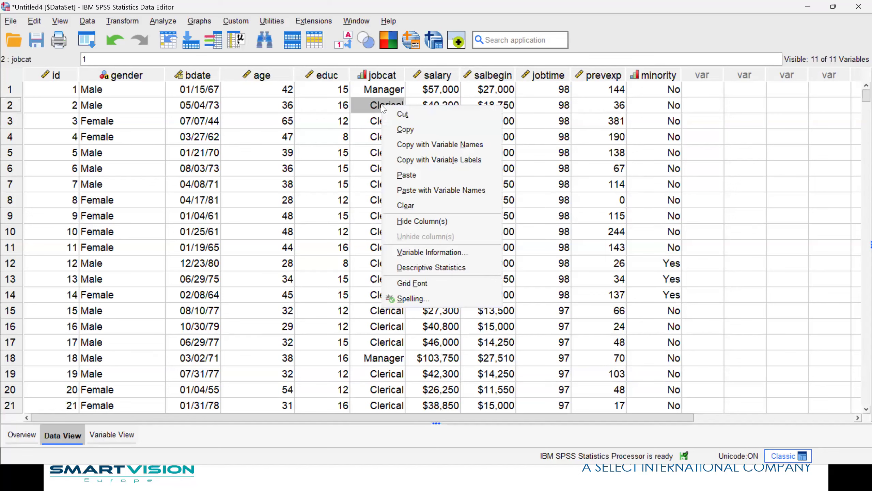
left_click(441, 268)
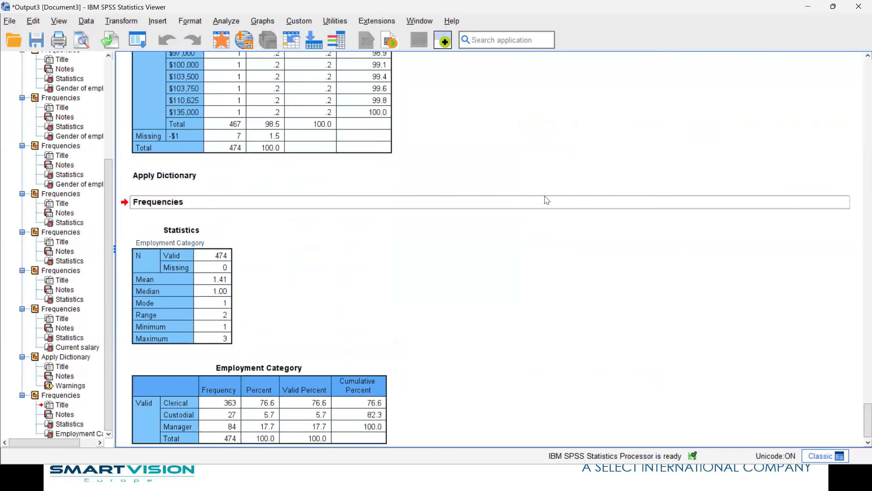
left_click(314, 381)
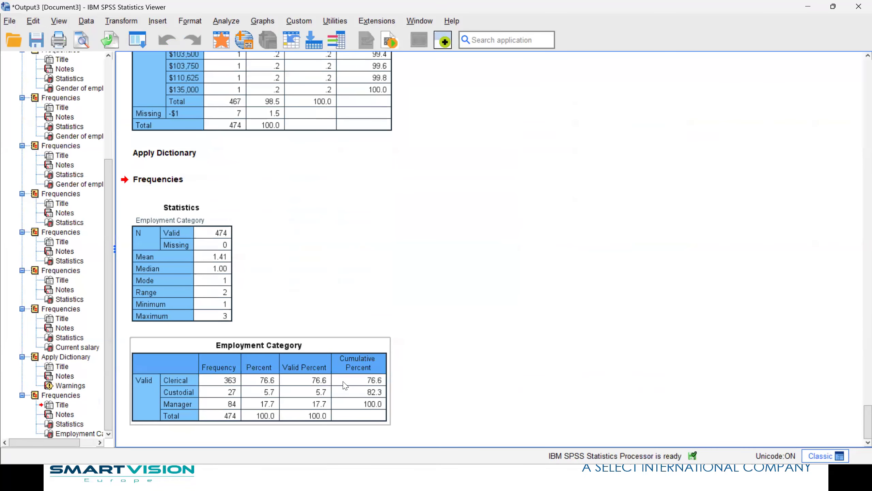
left_click(223, 48)
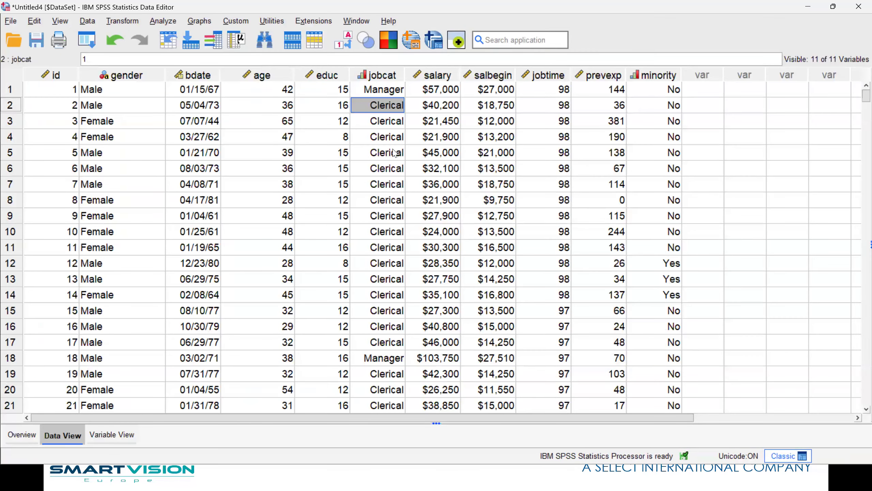
left_click(159, 23)
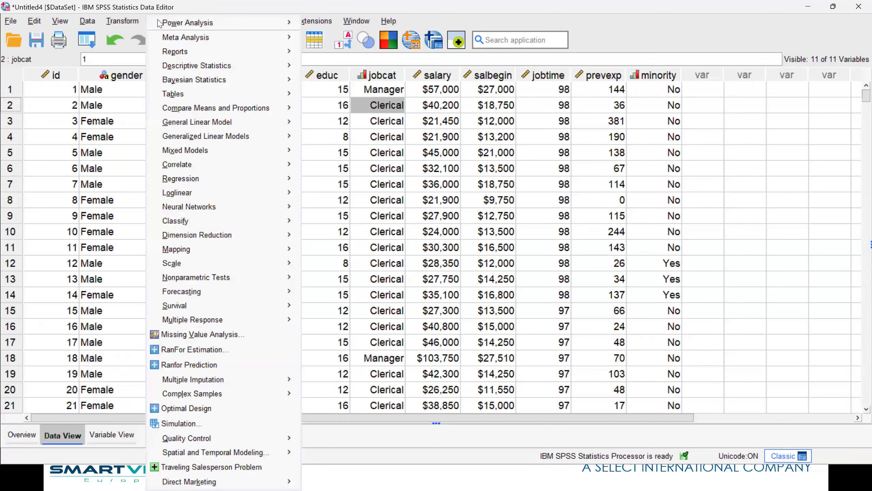
Start a Frequencies analysis with Gender of Employee and Minority Classification as variables.
mouse_move(187, 66)
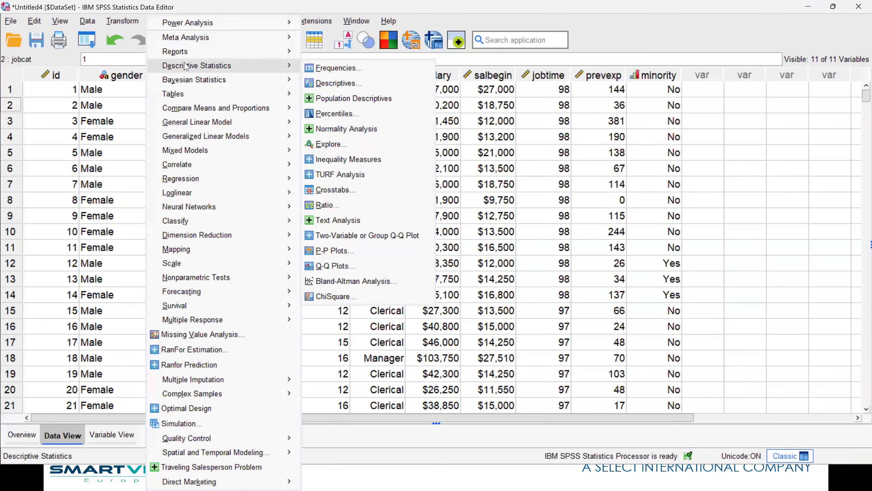
left_click(332, 68)
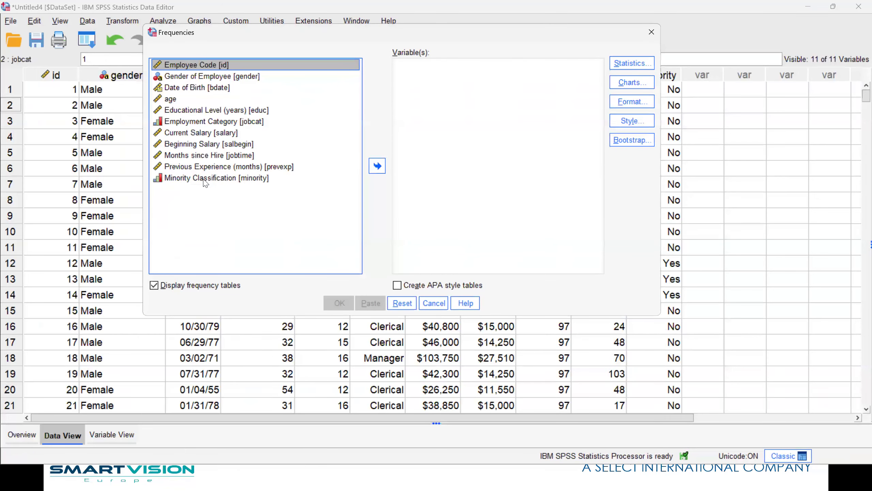
left_click(185, 76)
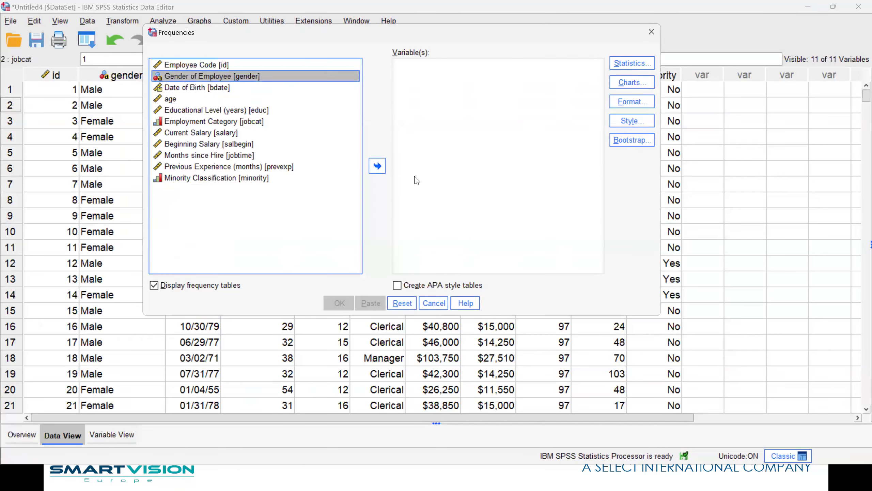
left_click(378, 167)
left_click(201, 167)
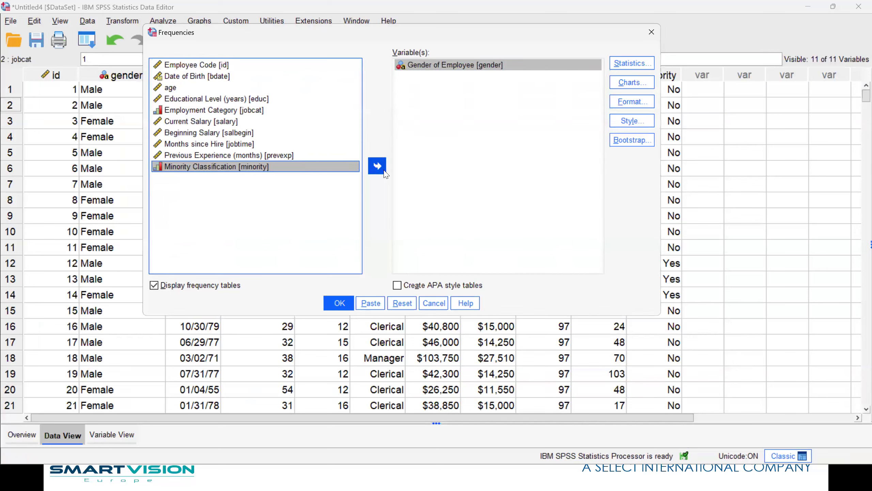
left_click(377, 166)
Request pie charts, leave the format and statistics options unchanged, and run the frequencies.
left_click(632, 82)
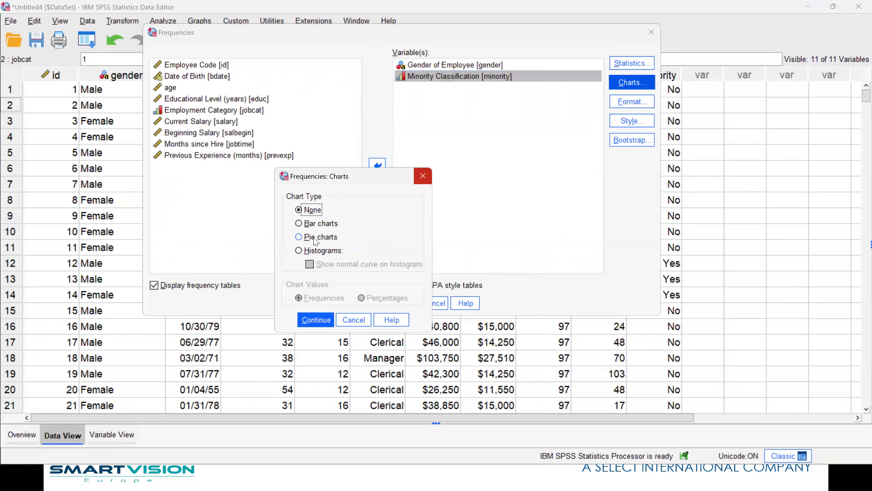
left_click(317, 236)
left_click(315, 321)
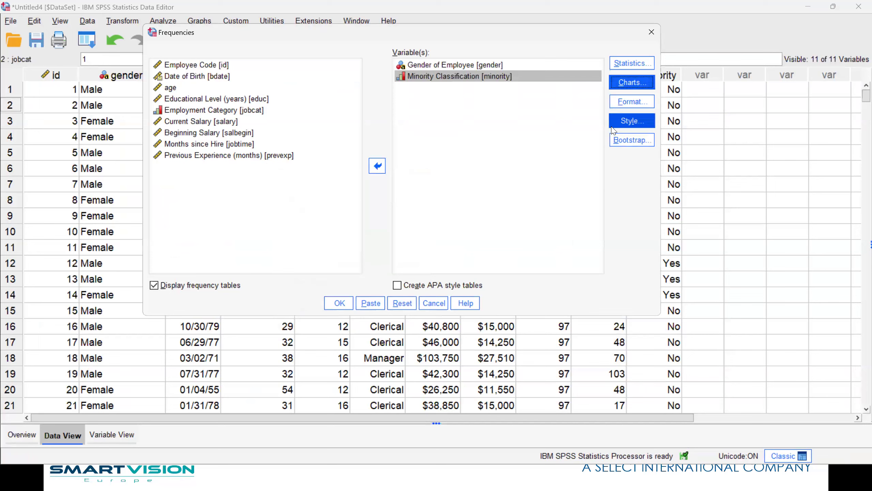
left_click(624, 103)
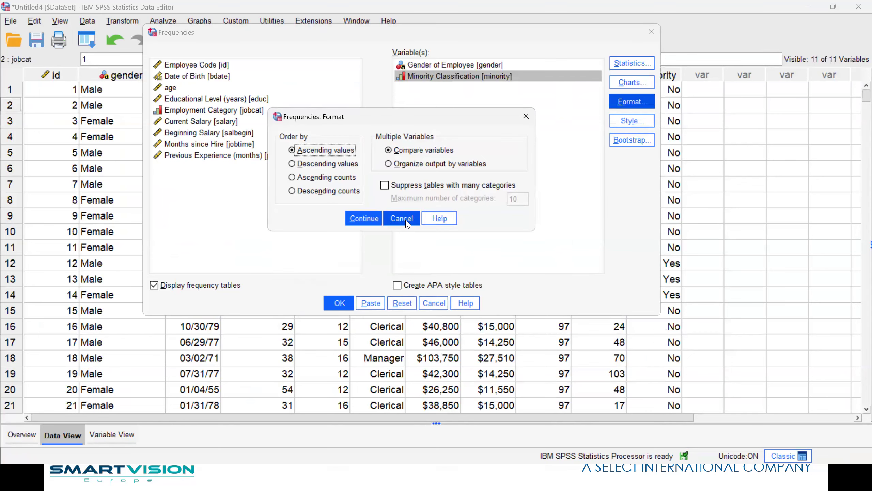
left_click(401, 218)
left_click(632, 64)
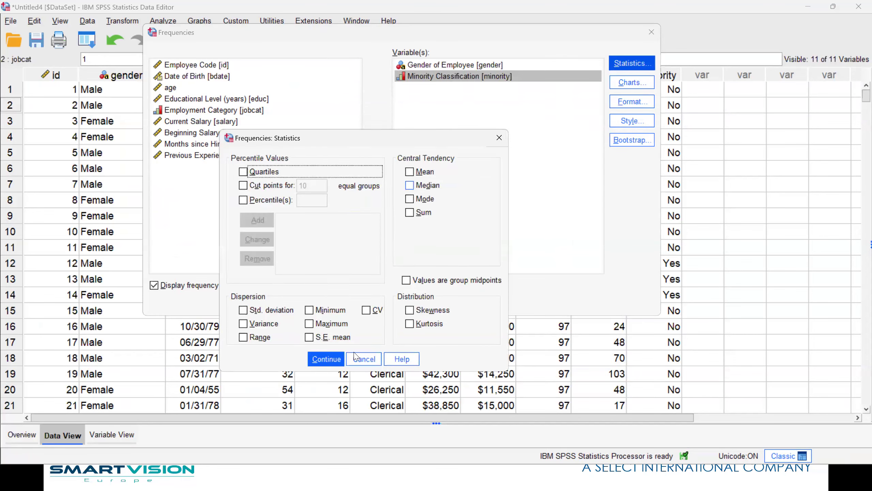
left_click(324, 358)
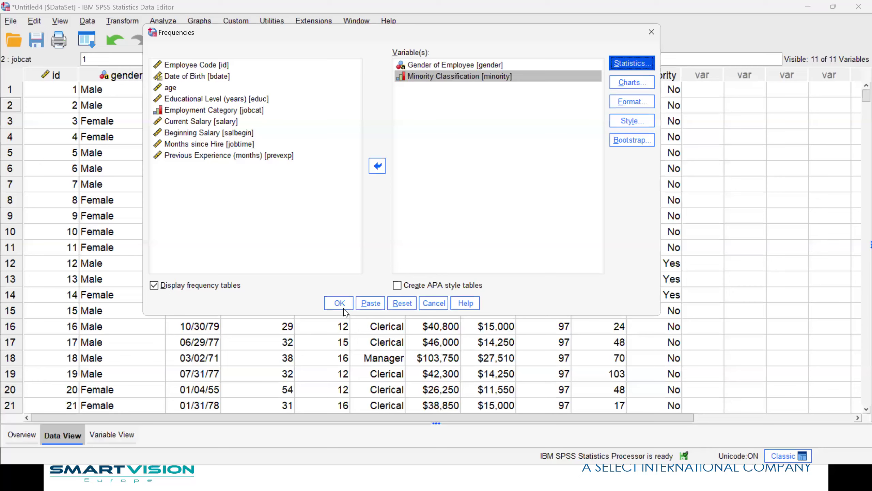
left_click(339, 303)
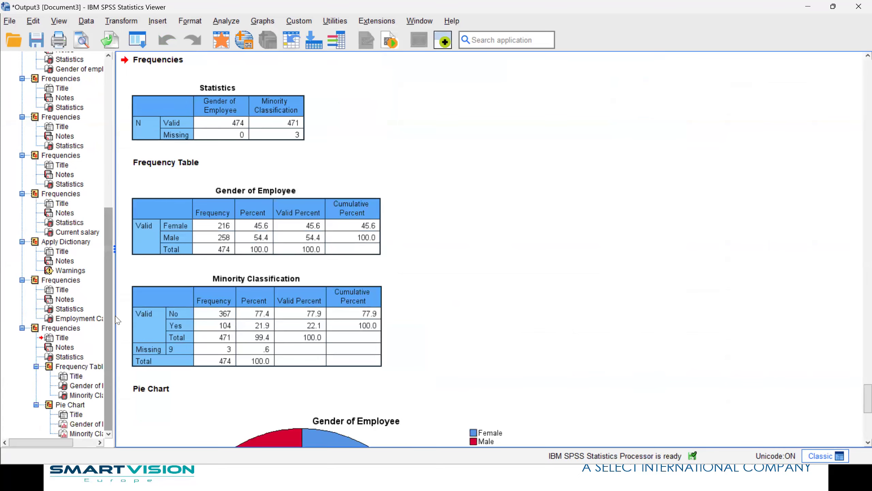
scroll(621, 209, "down", 5)
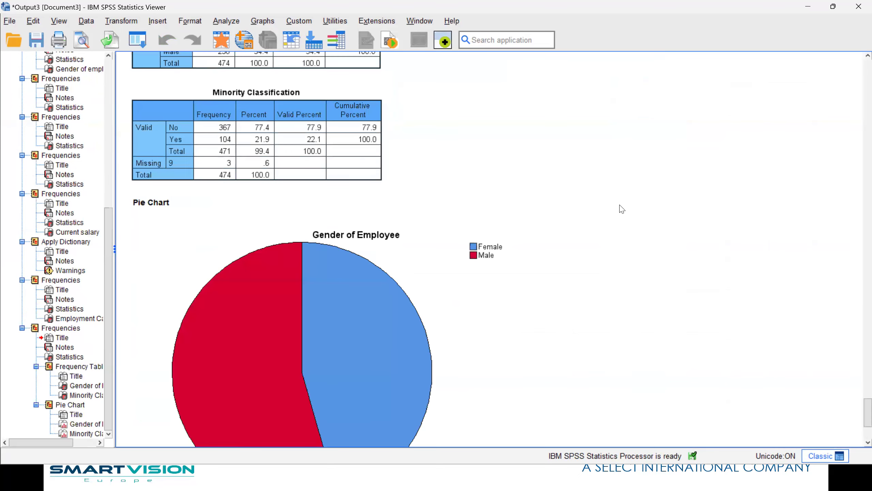
scroll(295, 209, "up", 5)
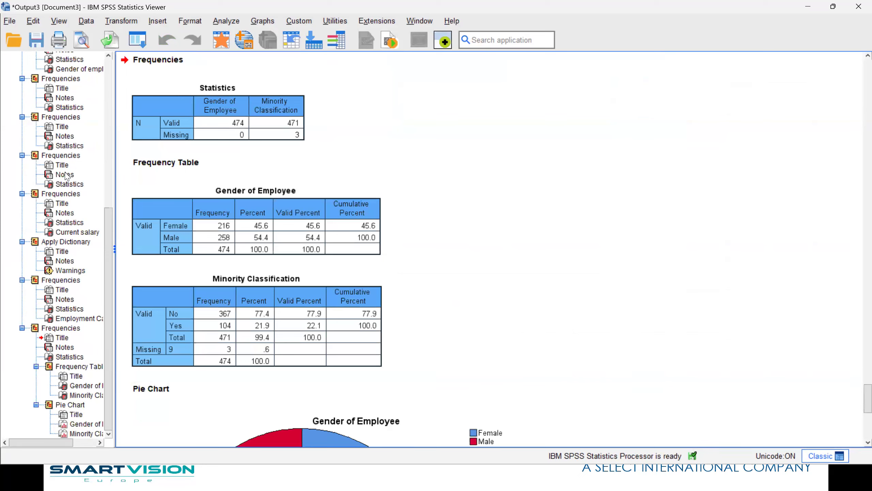
scroll(379, 228, "down", 10)
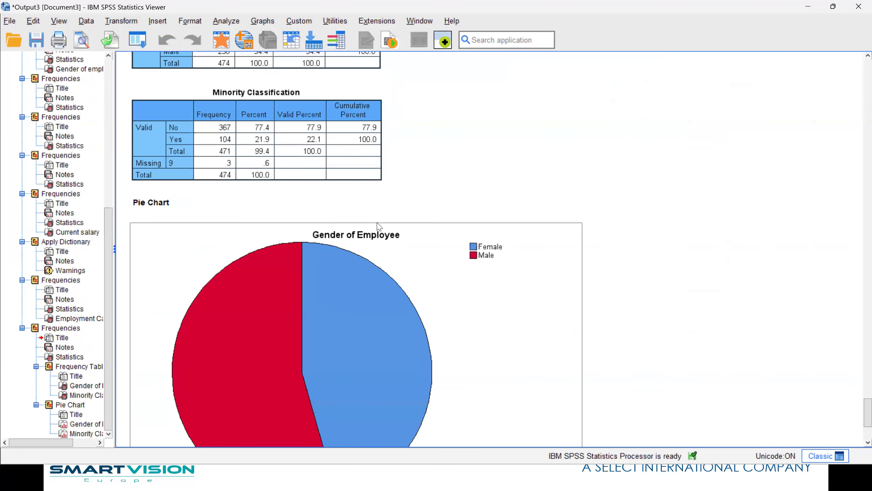
scroll(489, 248, "down", 5)
scroll(539, 251, "up", 10)
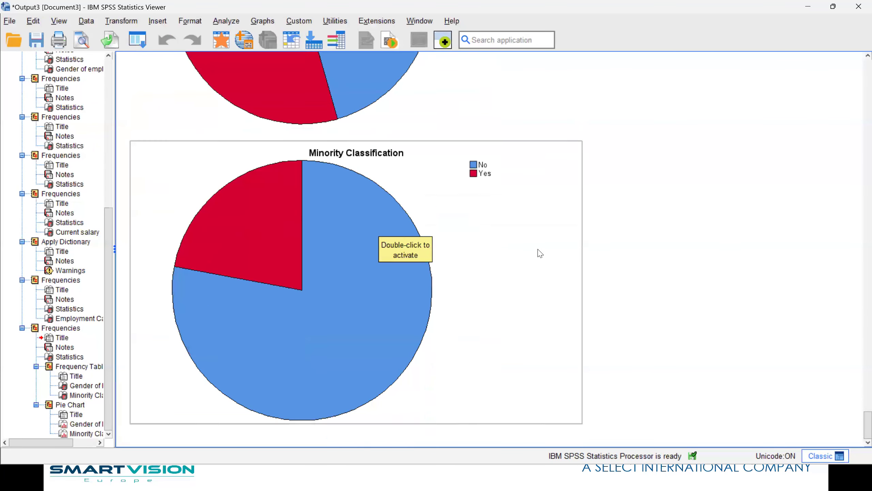
scroll(481, 251, "up", 5)
left_click(282, 233)
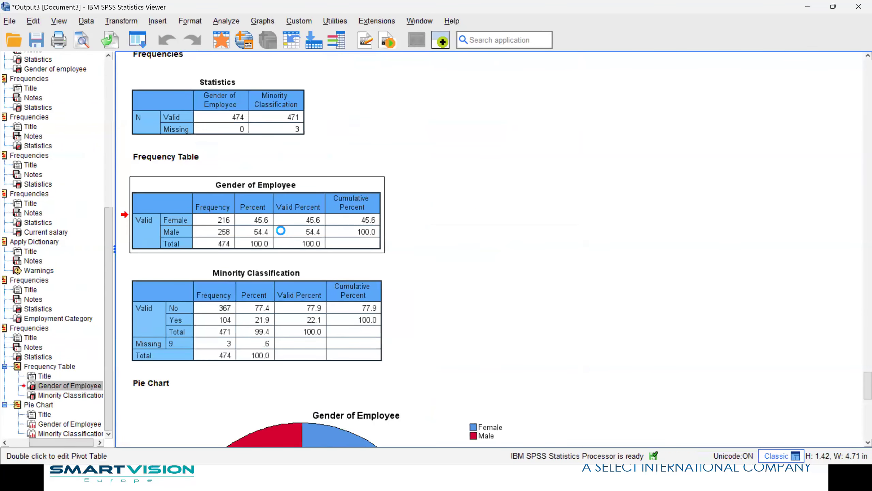
double_click(282, 234)
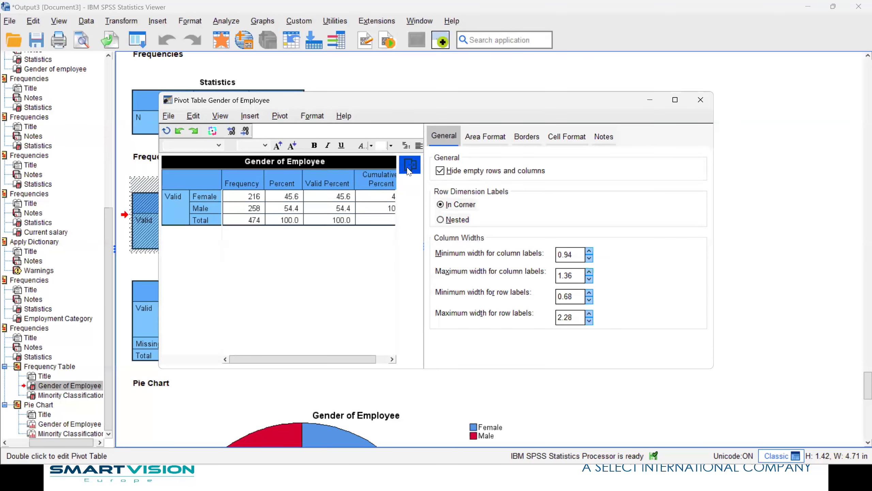
mouse_move(241, 175)
left_mouse_down()
mouse_move(323, 172)
mouse_move(245, 176)
left_mouse_up()
left_click(701, 100)
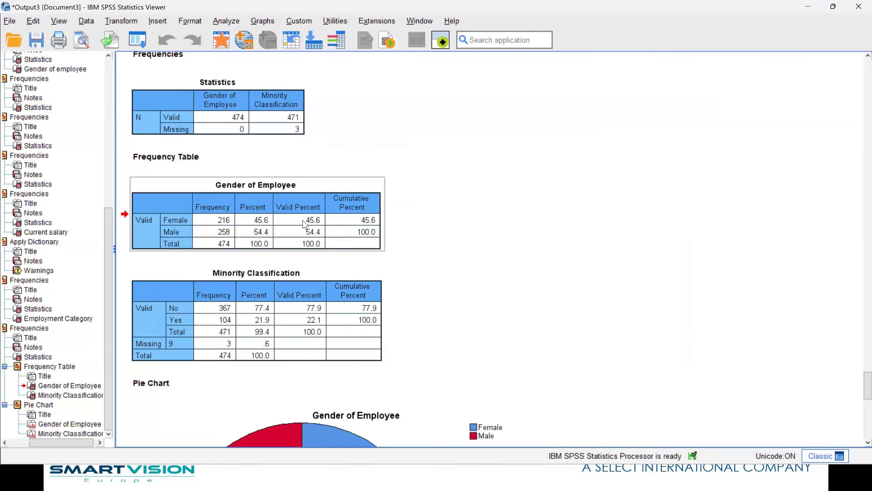
left_click(309, 330)
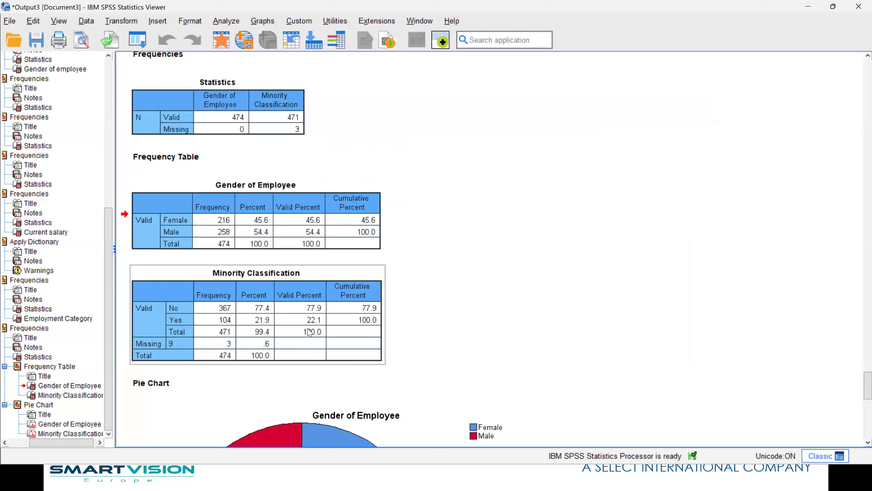
left_click(298, 305)
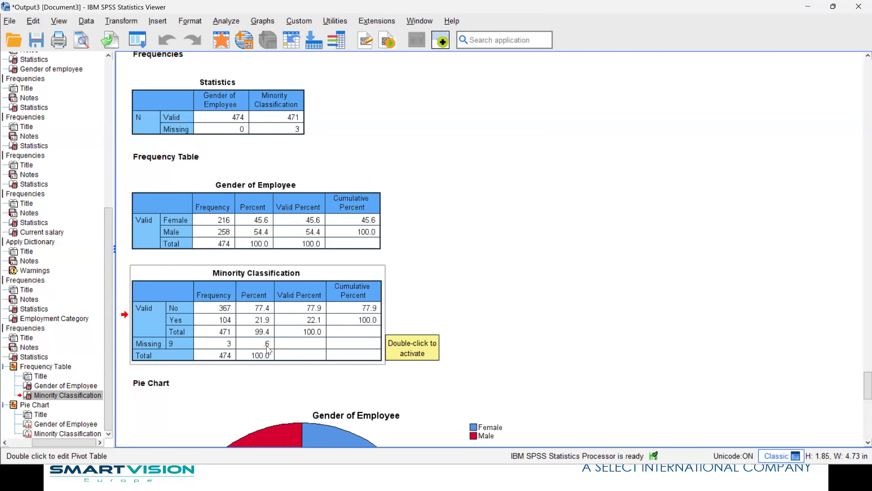
left_click(225, 49)
double_click(664, 76)
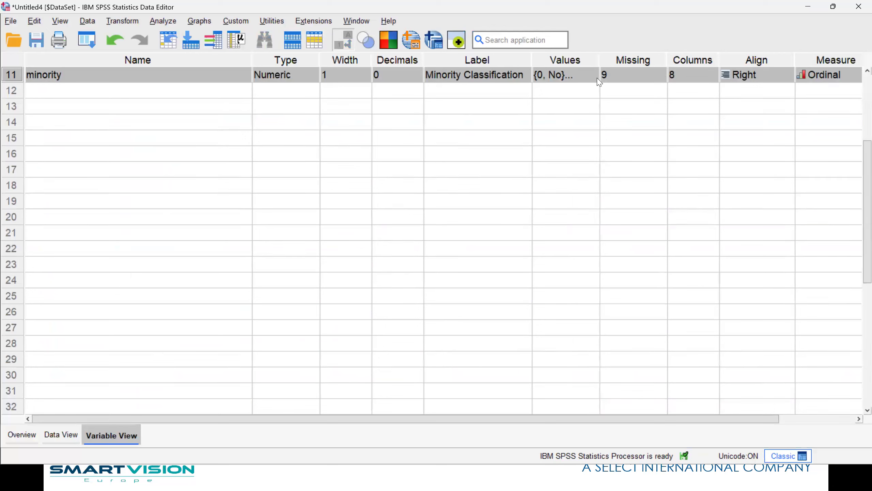
left_click(592, 80)
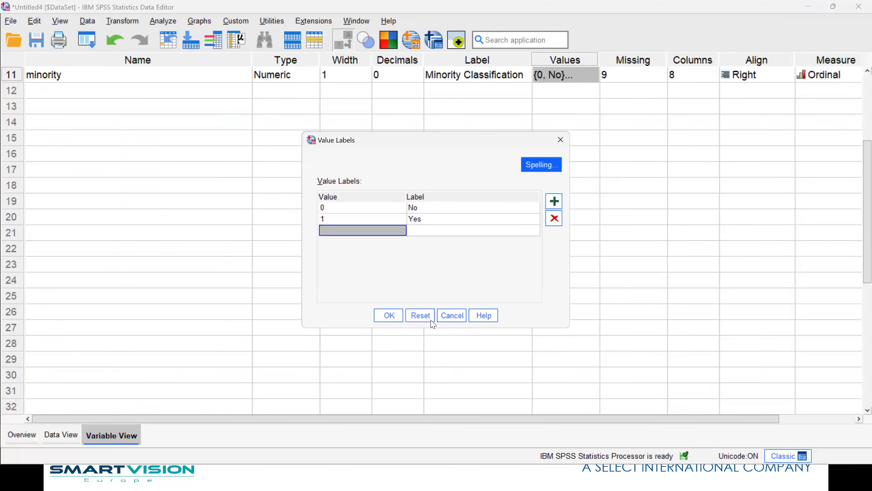
left_click(452, 316)
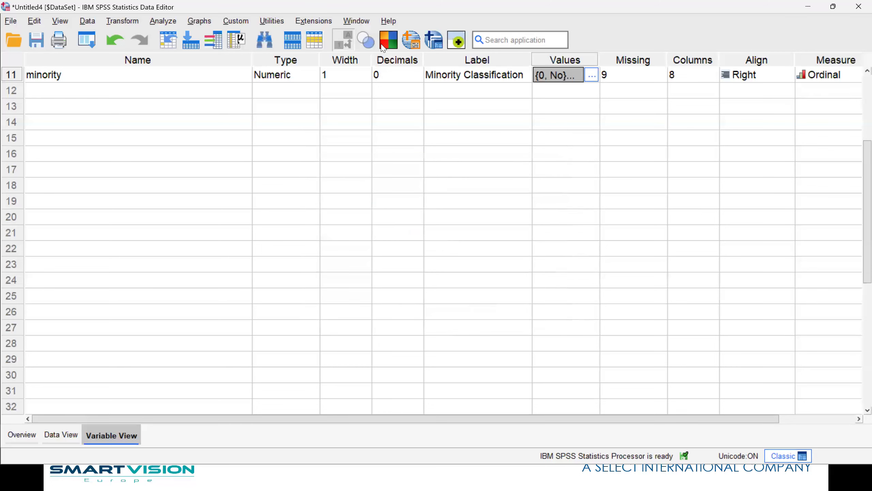
left_click(356, 22)
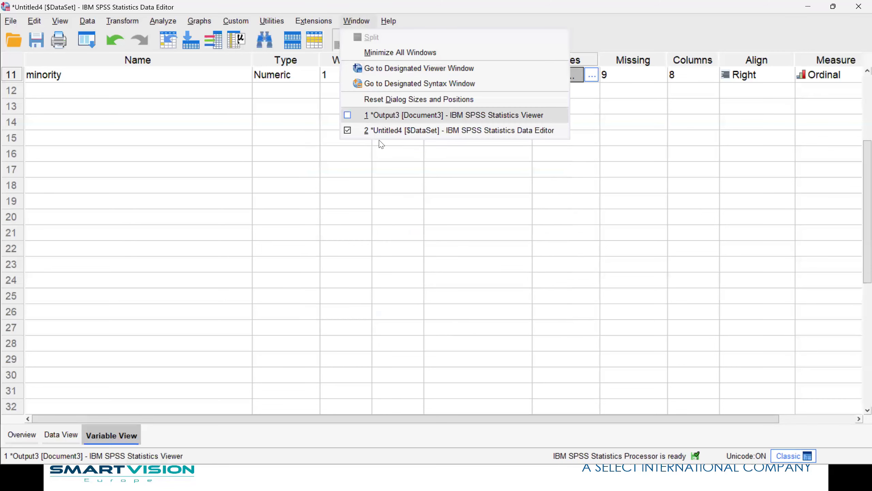
left_click(370, 120)
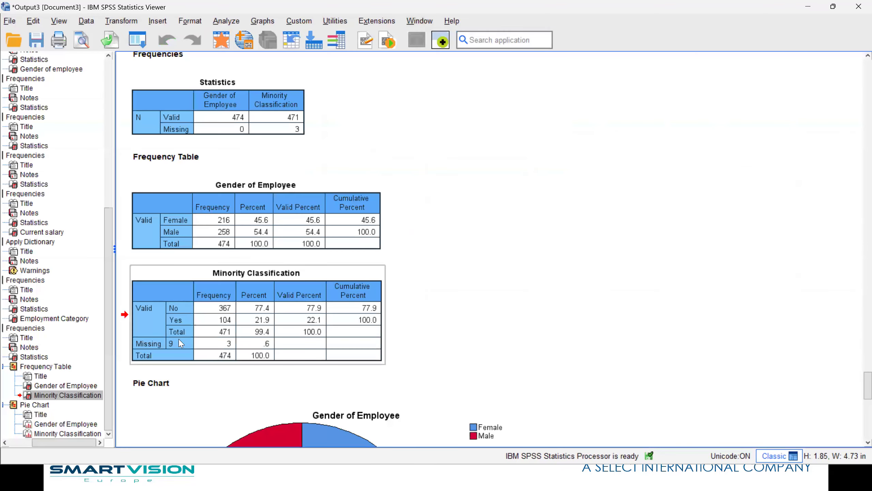
left_click(221, 40)
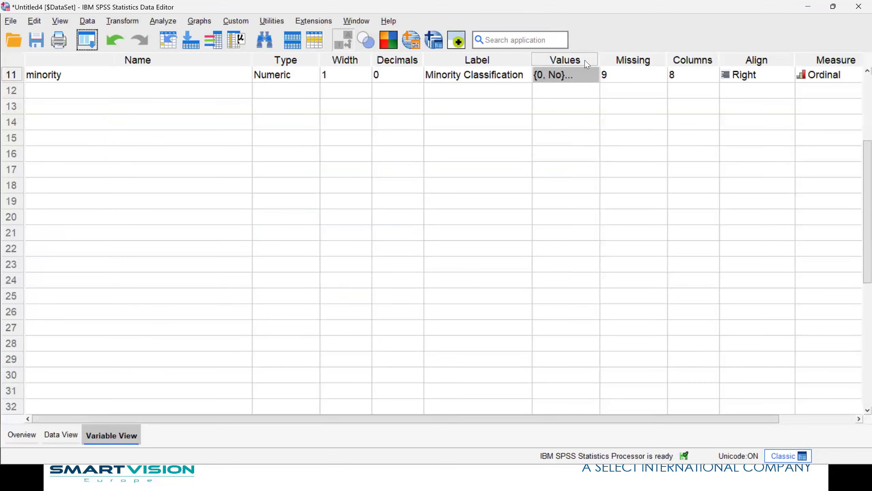
Add the value label 9 = 'Unknown' to the minority variable.
left_click(589, 78)
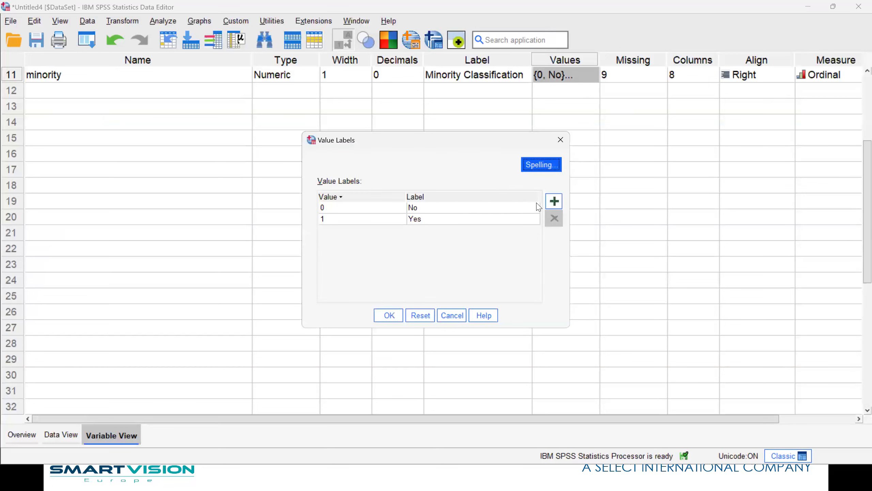
left_click(553, 201)
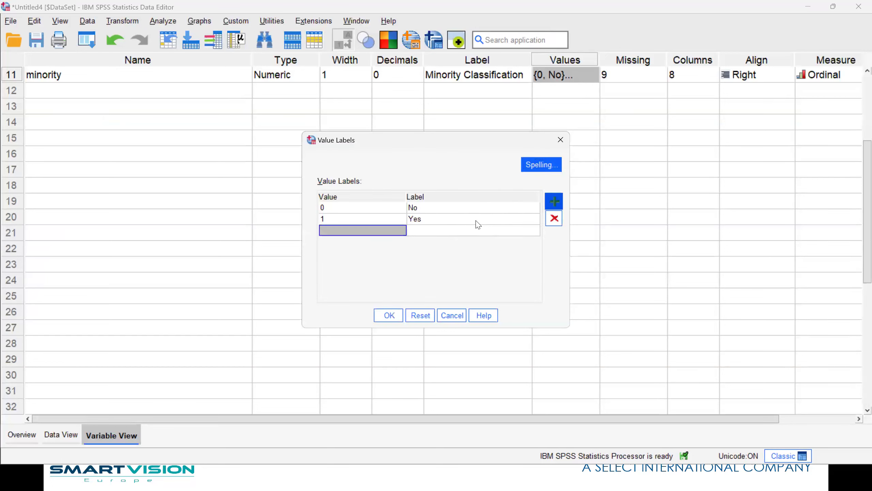
left_click(355, 230)
type("9")
left_click(429, 230)
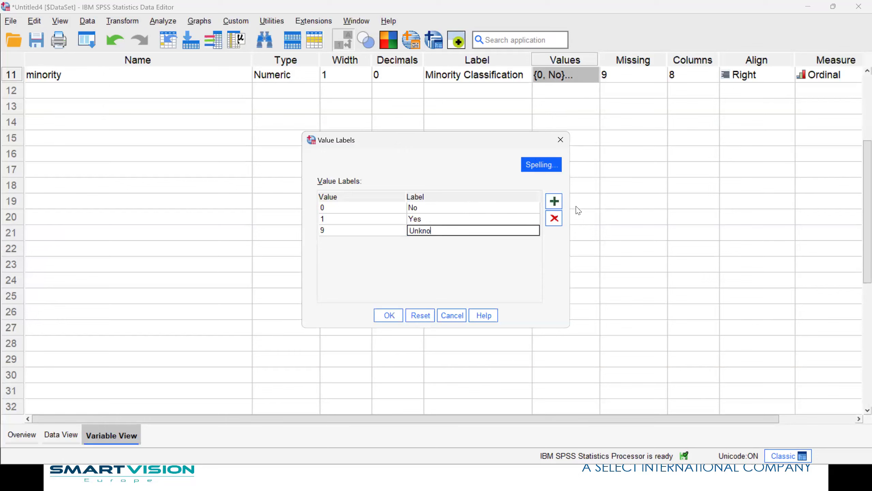
left_click(388, 315)
Rerun the gender and minority frequencies so the 3 missing cases read Unknown.
right_click(554, 75)
left_click(583, 147)
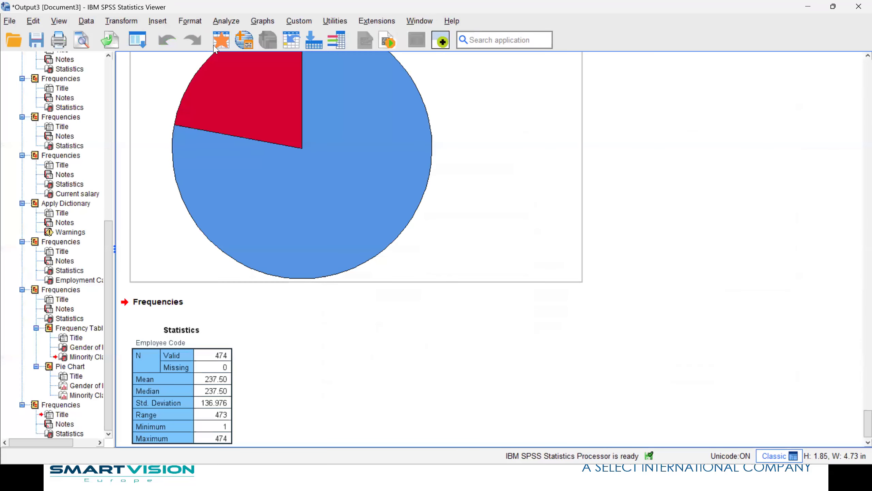
left_click(221, 40)
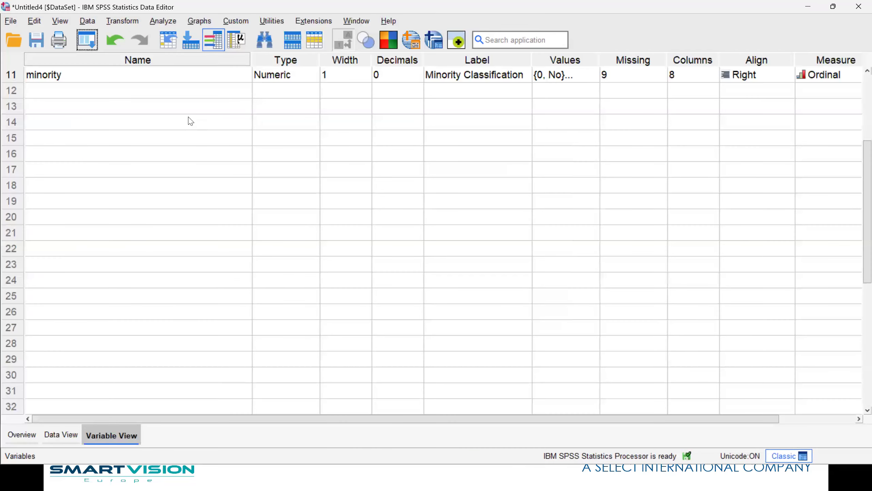
left_click(89, 41)
key("Return")
left_click(341, 298)
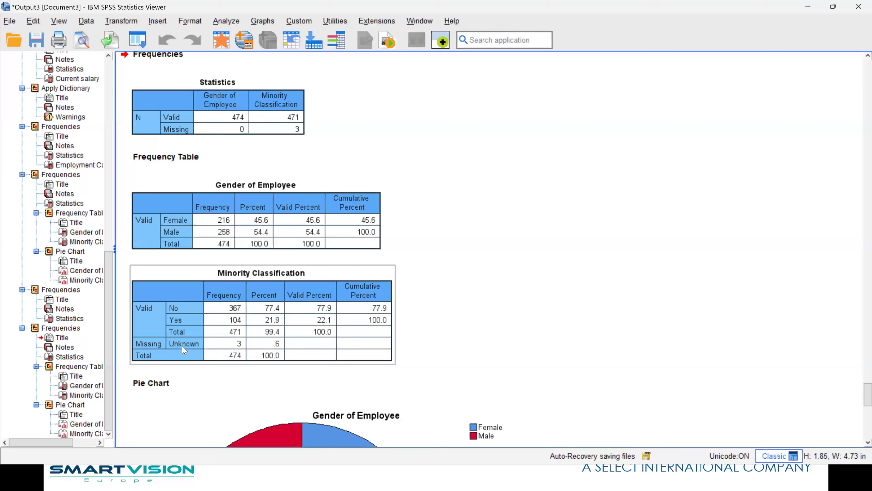
left_click(221, 40)
left_click_drag(130, 419, 302, 402)
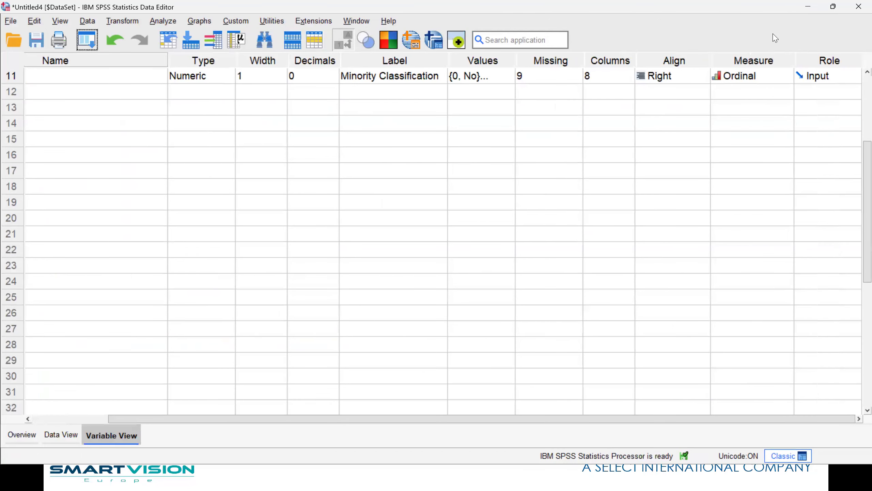
Set minority's measurement level to Nominal and switch to the Data View grid.
left_click(769, 82)
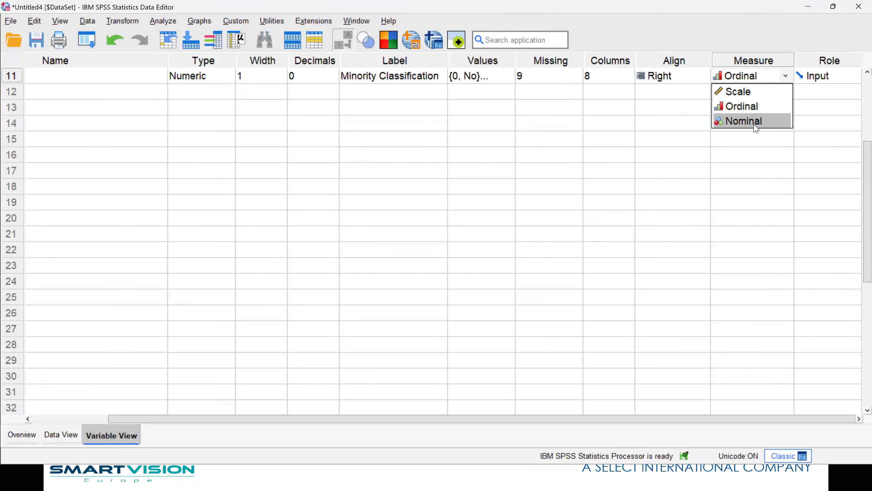
left_click(756, 122)
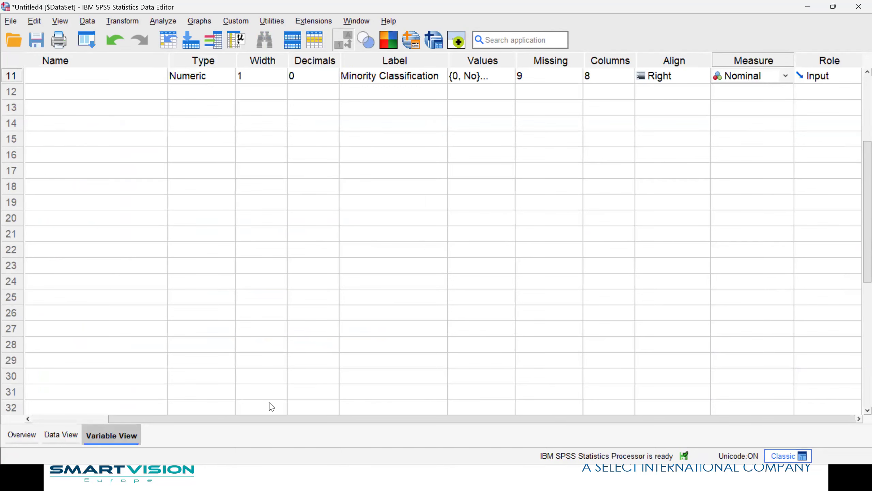
left_click_drag(272, 419, 196, 419)
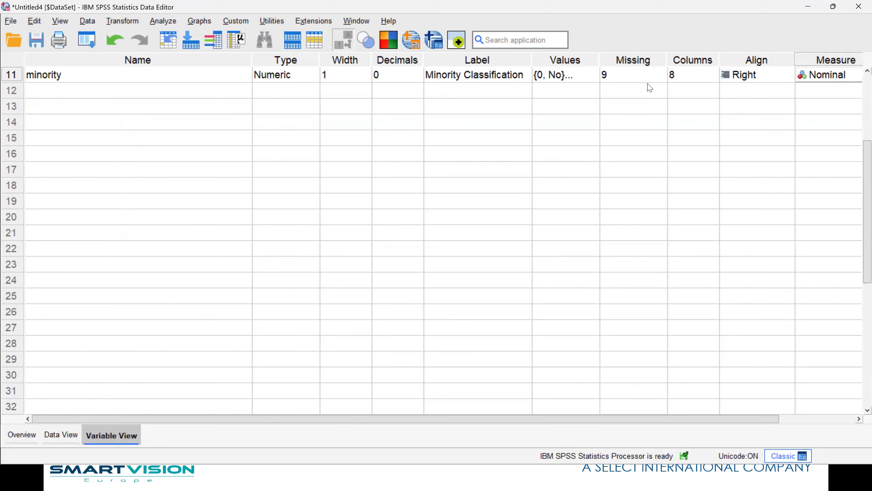
left_click(61, 435)
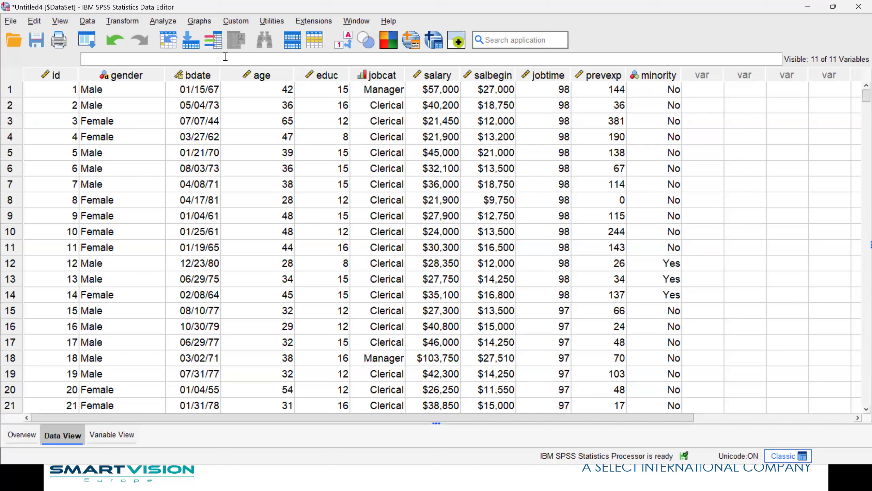
Set up Crosstabs with Minority Classification as rows and Employment Category as columns.
left_click(163, 22)
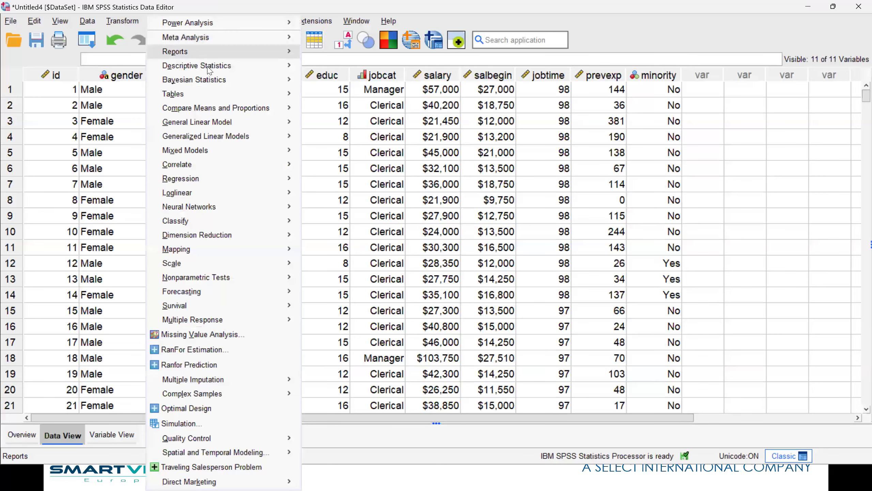
mouse_move(281, 65)
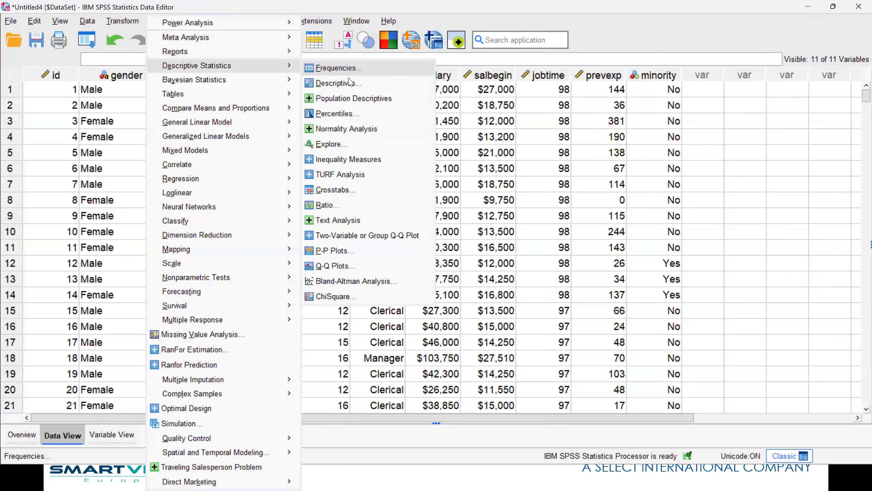
left_click(357, 190)
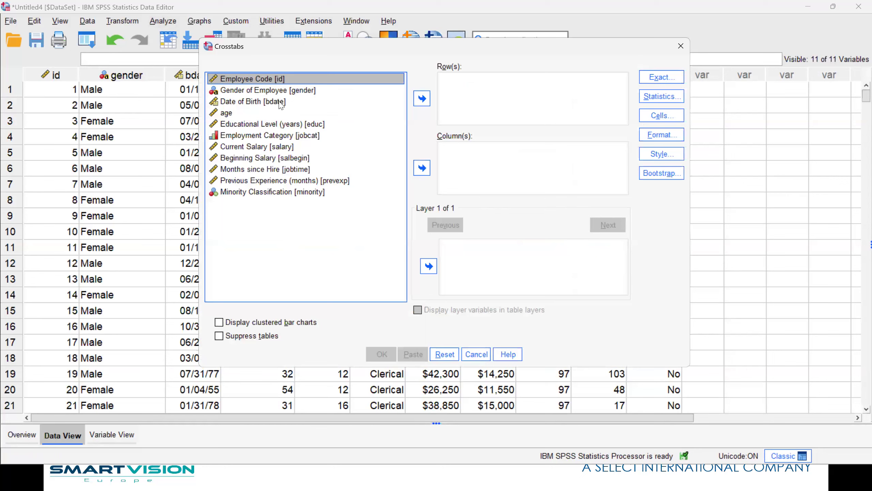
left_click(257, 91)
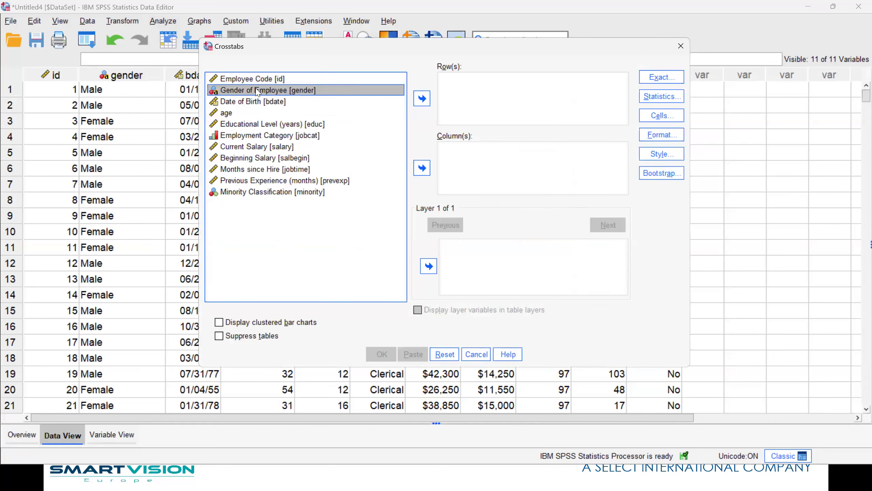
left_click(246, 139)
left_click(422, 169)
left_click(269, 181)
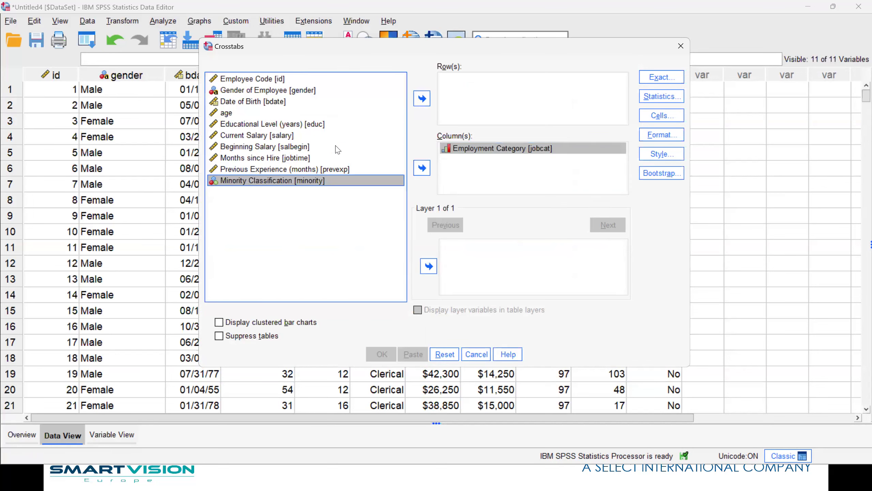
left_click(422, 98)
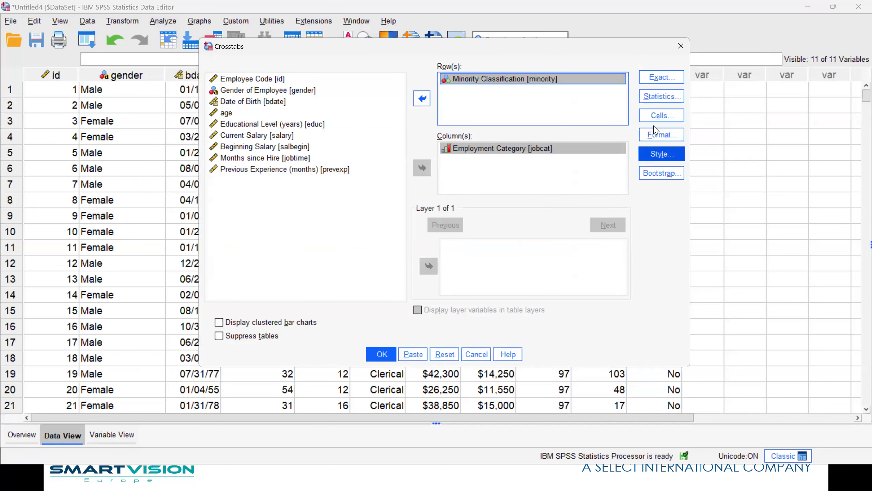
Add row percentages to the cell display and run the crosstab.
left_click(656, 117)
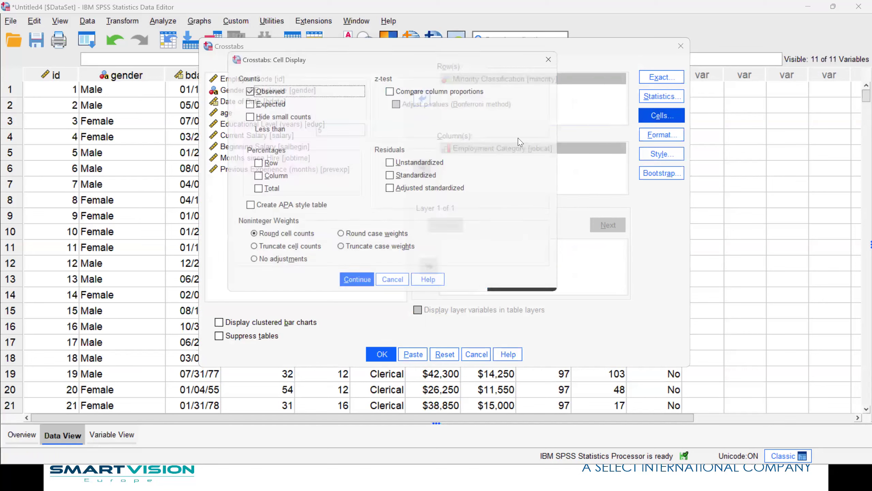
left_click(264, 166)
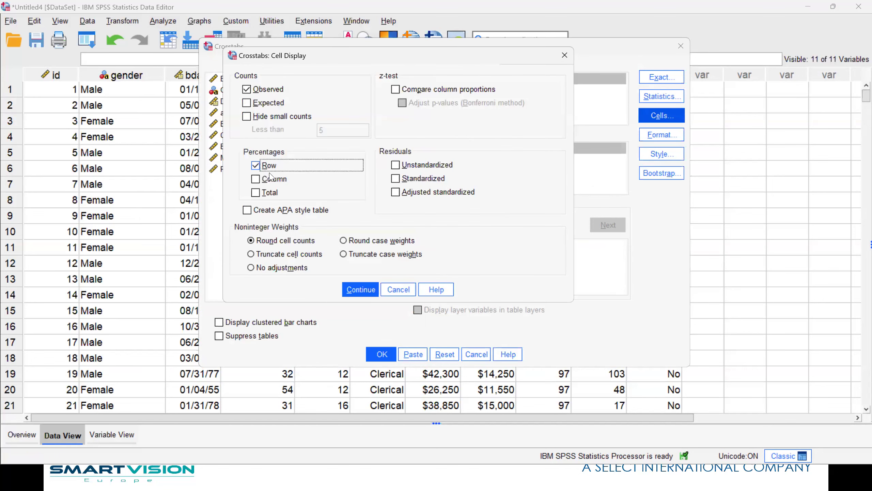
left_click(361, 291)
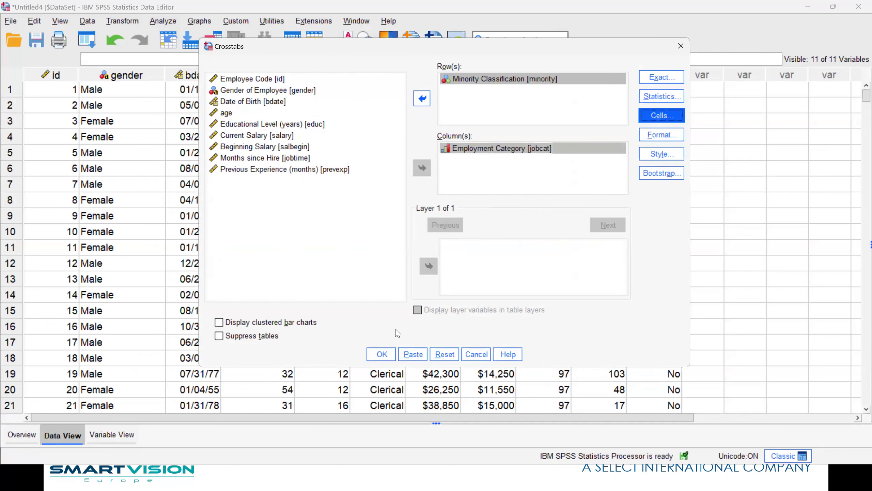
left_click(381, 355)
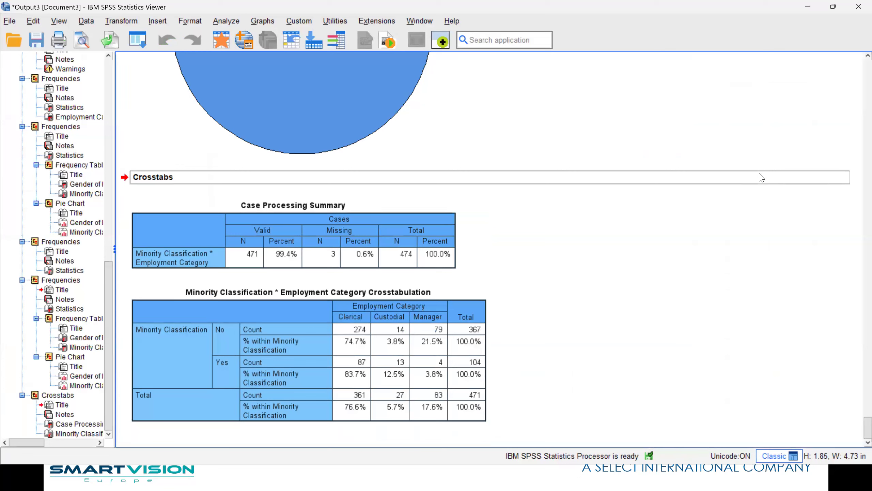
Open the crosstab in the pivot editor and drag the Clerical column wider.
left_click(387, 342)
double_click(347, 342)
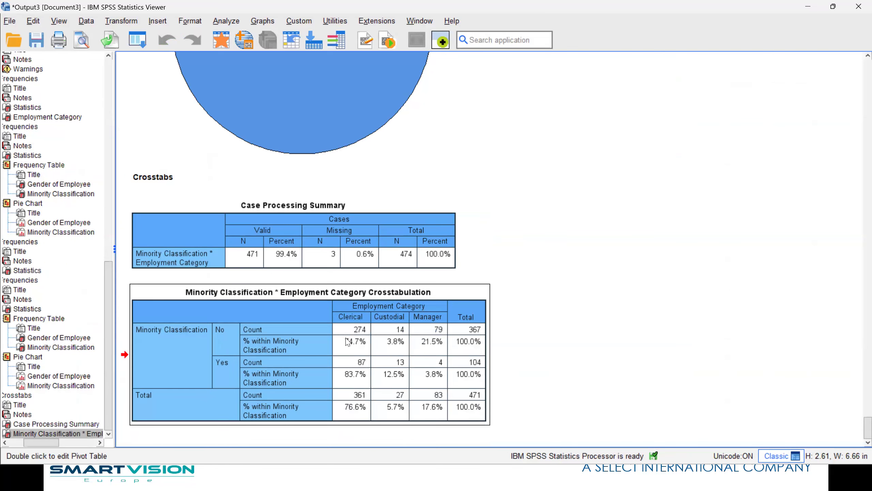
mouse_move(361, 203)
left_mouse_down()
mouse_move(386, 200)
mouse_move(362, 203)
left_mouse_up()
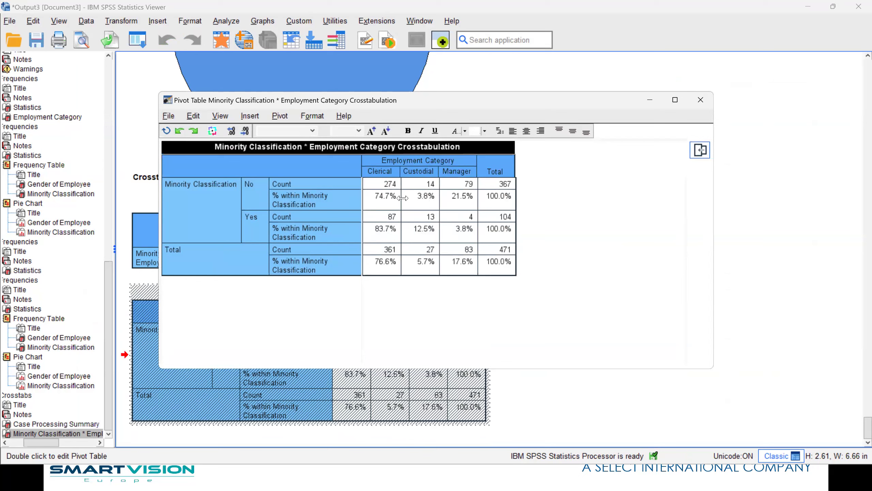
left_click(366, 199)
left_click_drag(362, 173, 393, 170)
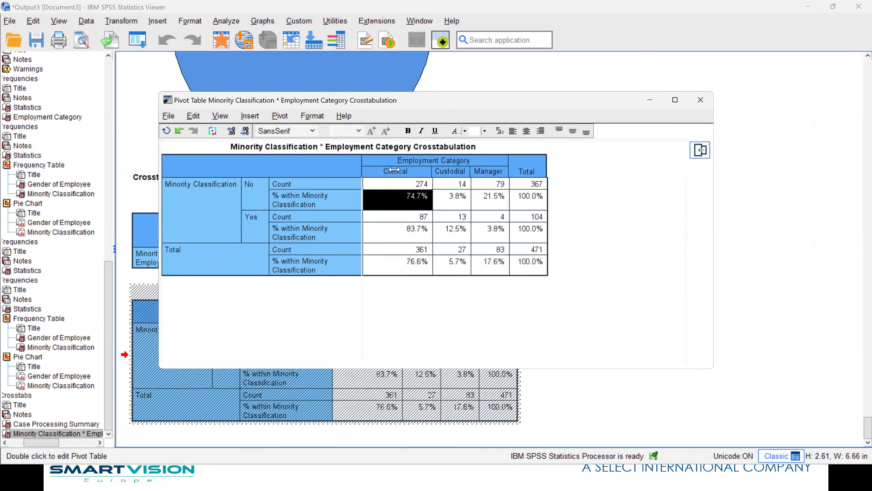
left_click(700, 99)
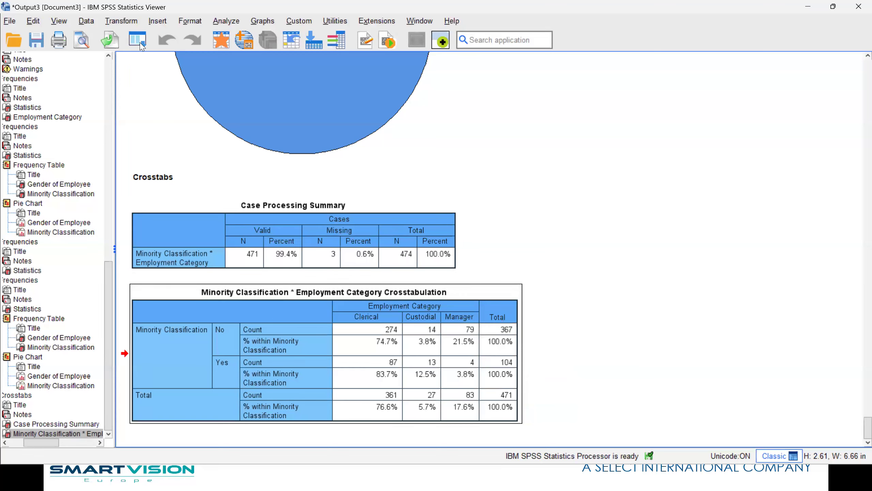
Rerun the recalled crosstab with column percentages instead of row percentages.
left_click(142, 55)
left_click(144, 59)
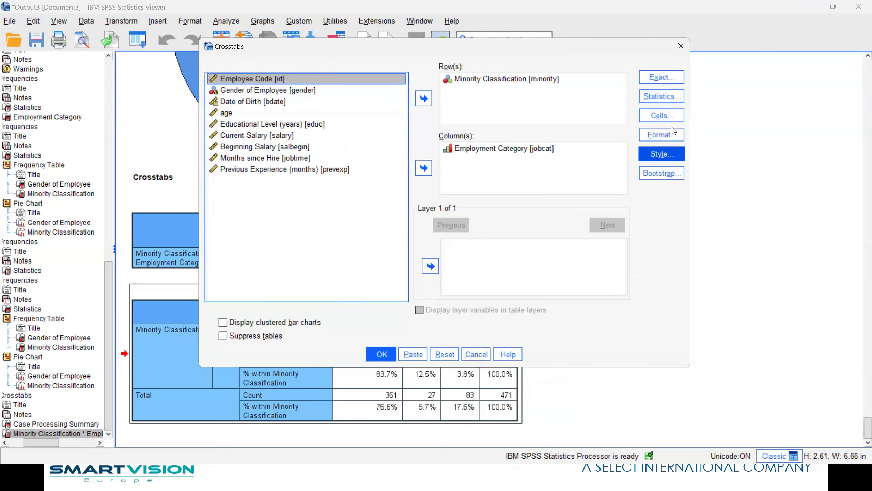
left_click(661, 115)
left_click(263, 165)
left_click(263, 179)
left_click(360, 289)
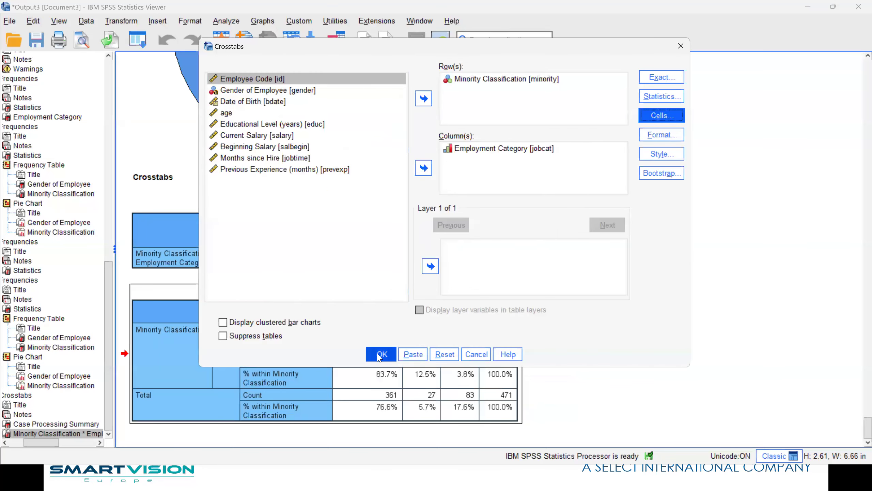
left_click(382, 354)
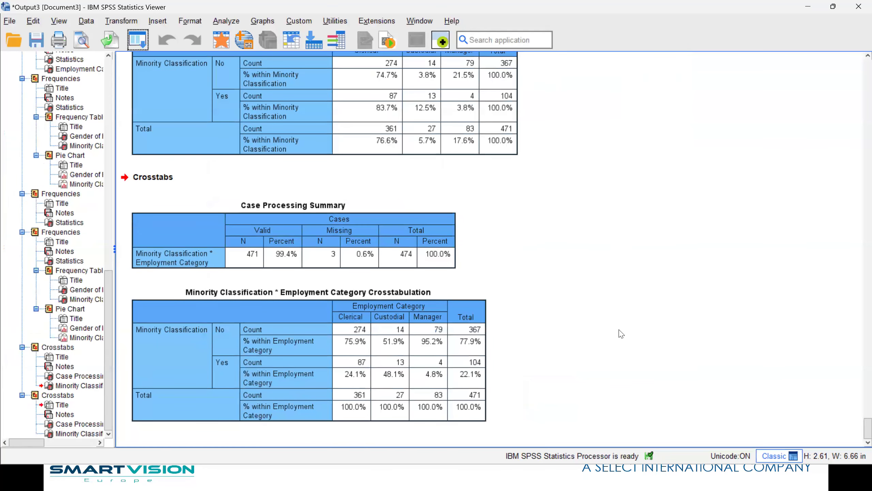
Select the new column-percentage crosstab in the Viewer to review it.
left_click(367, 331)
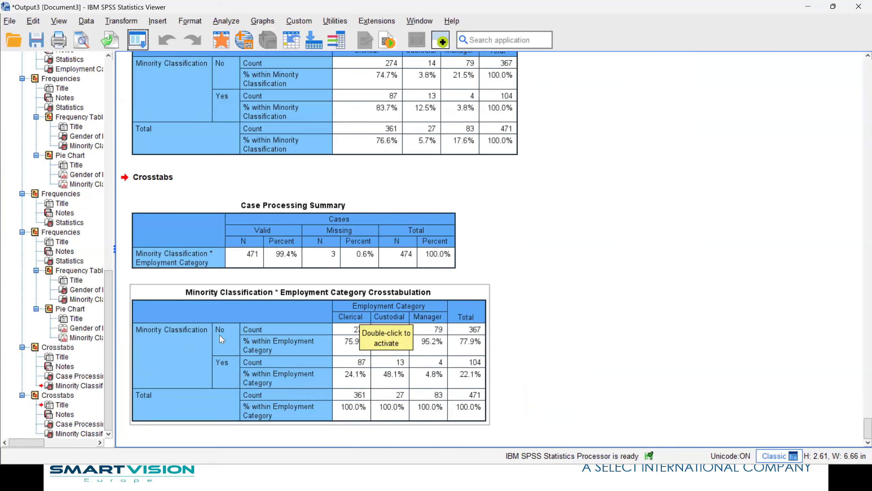
left_click(858, 349)
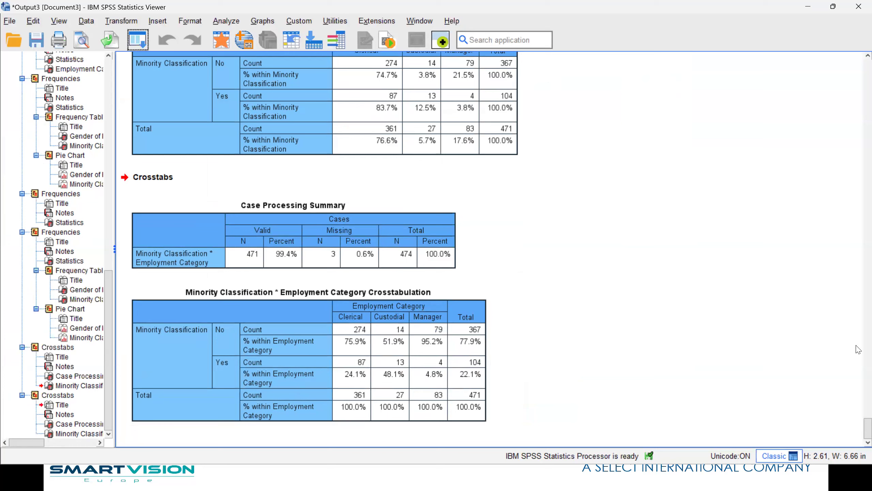
left_click(369, 382)
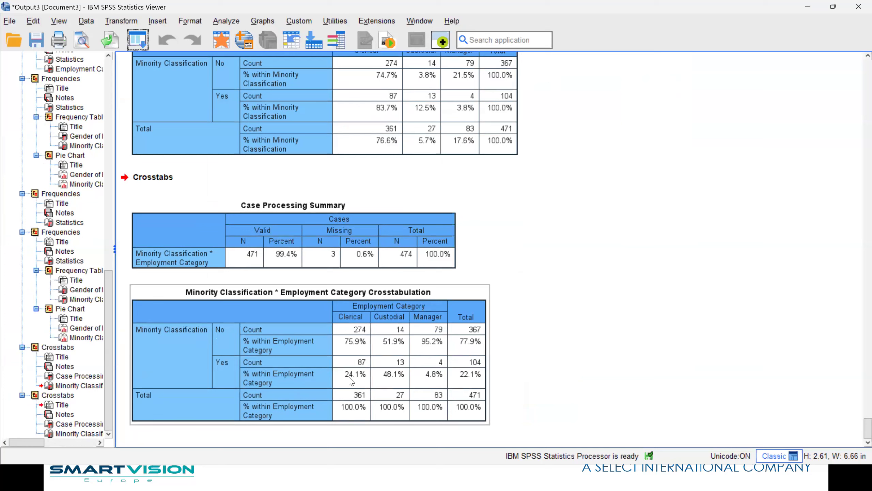
left_click(857, 385)
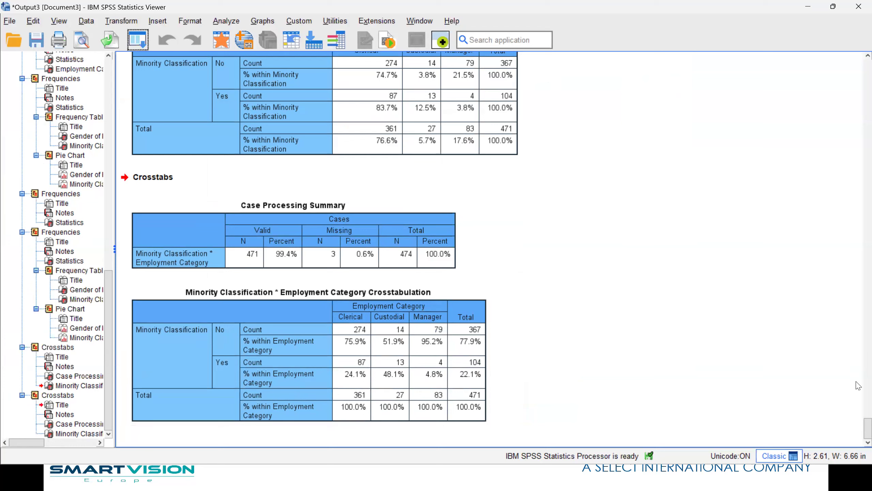
left_click(433, 341)
left_click(137, 44)
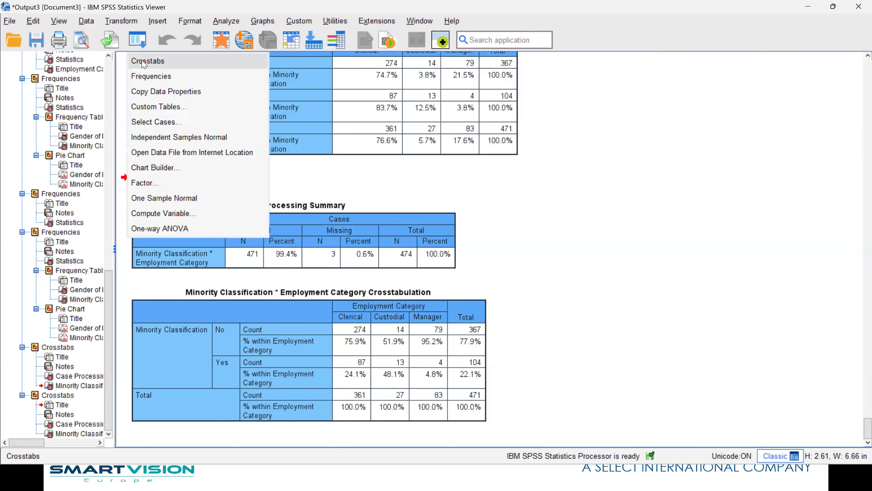
Replace Employment Category with Current Salary as the column variable and run the crosstab.
left_click(144, 60)
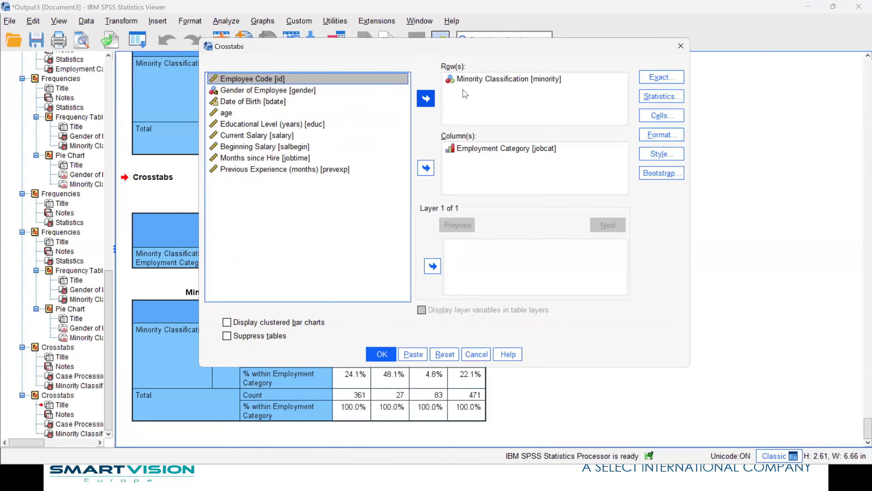
left_click(468, 149)
left_click(429, 168)
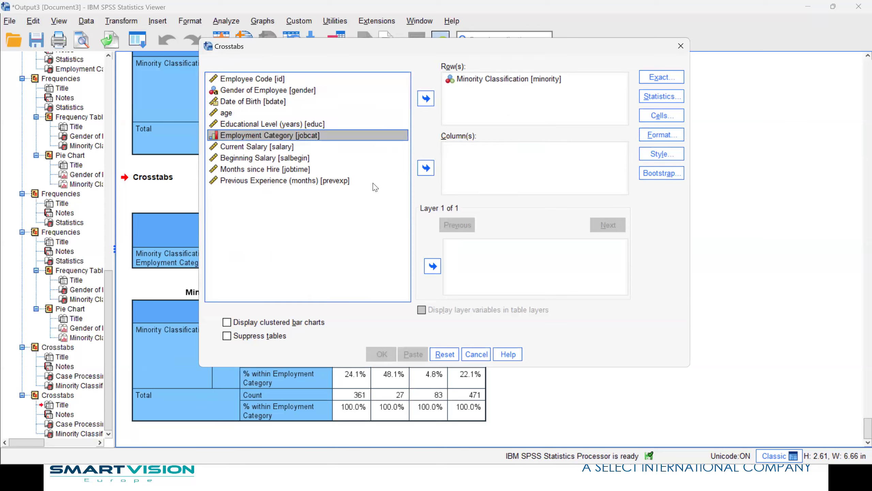
left_click(265, 147)
left_click(426, 167)
left_click(393, 358)
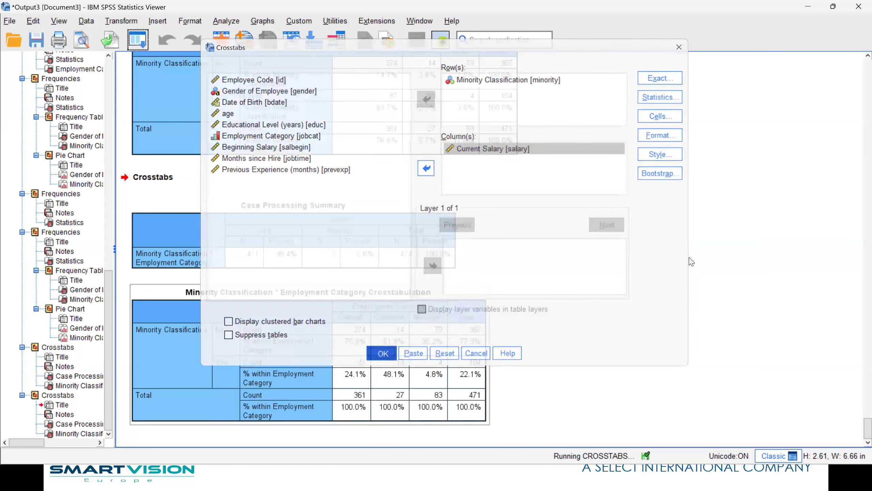
left_click_drag(175, 442, 108, 454)
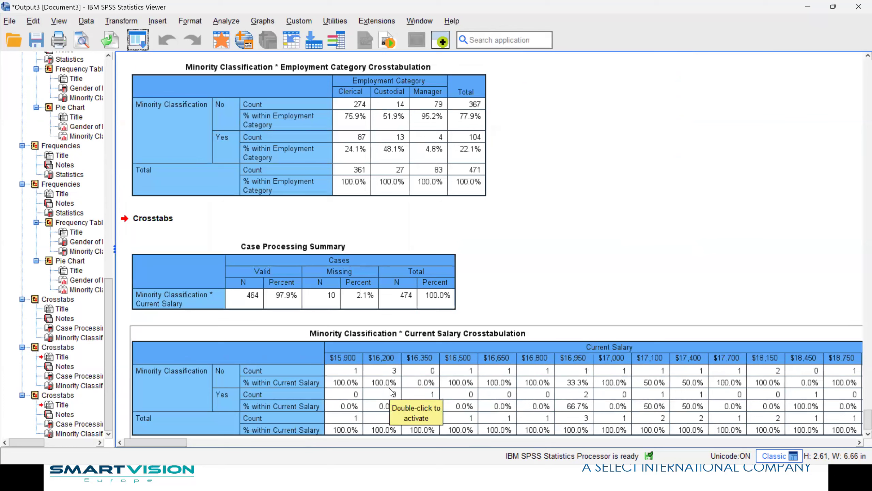
Run Means with Current Salary as dependent and Minority Classification as independent variable.
left_click(220, 23)
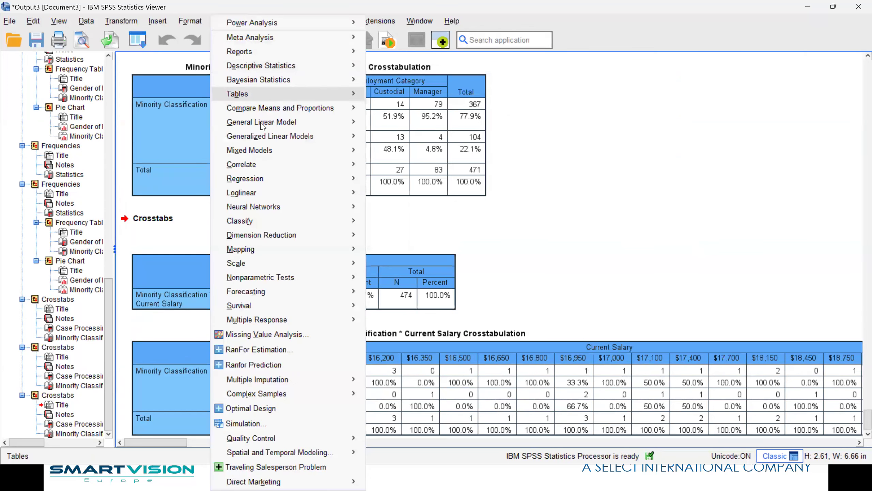
mouse_move(262, 127)
mouse_move(267, 110)
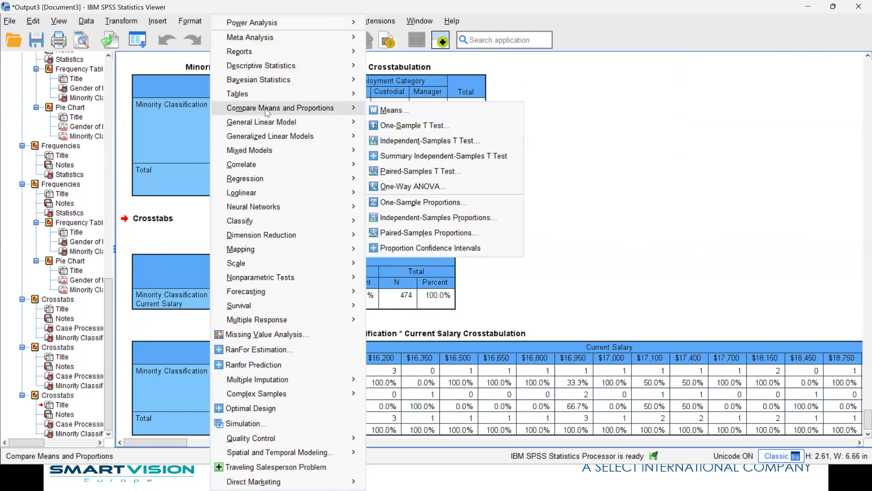
left_click(422, 111)
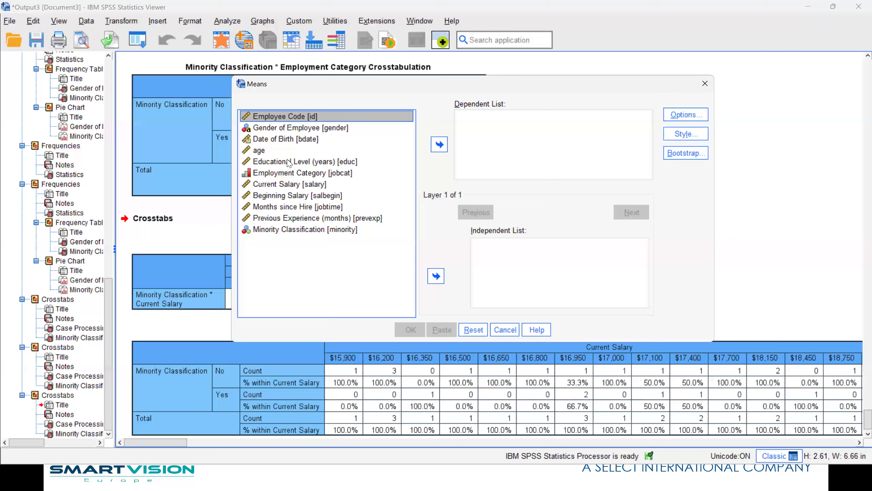
left_click(275, 185)
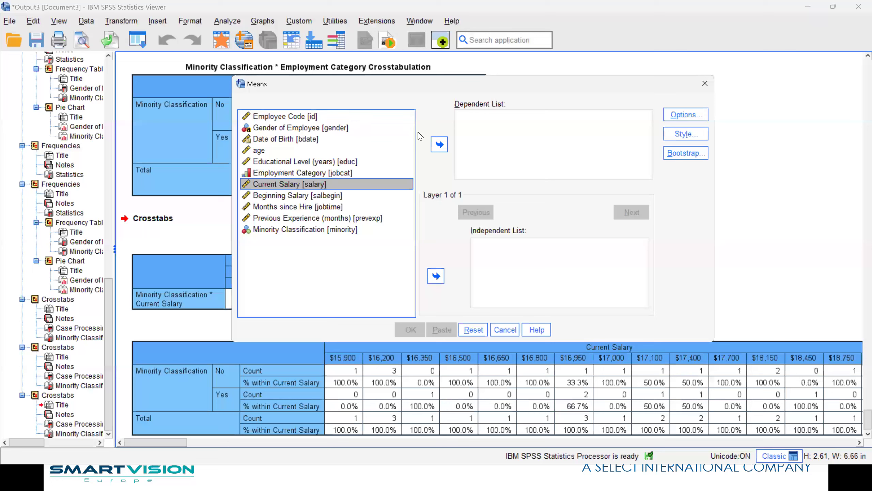
left_click(439, 144)
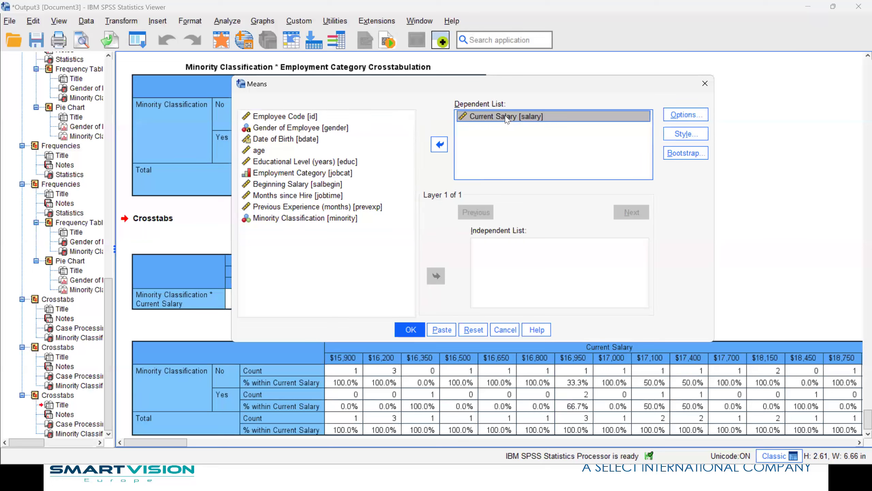
left_click(270, 218)
left_click(436, 276)
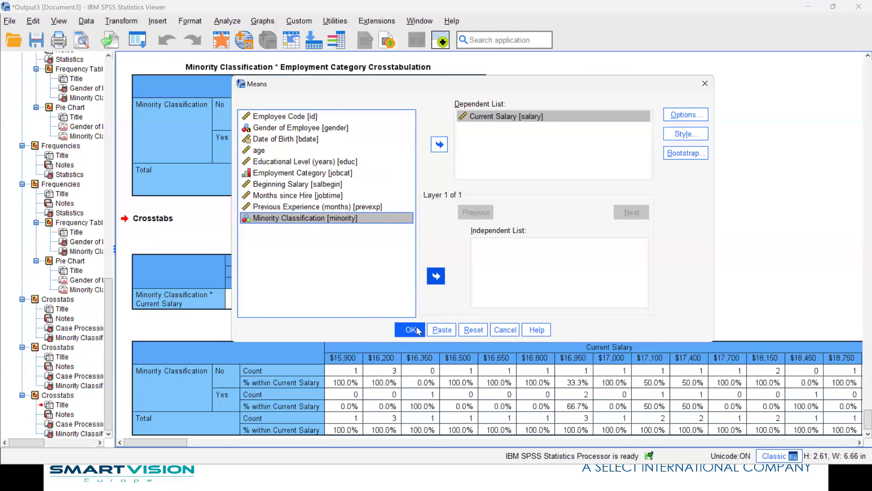
left_click(410, 329)
Select the salary crosstab in the Viewer and switch to the employee dataset.
scroll(827, 376, "down", 2)
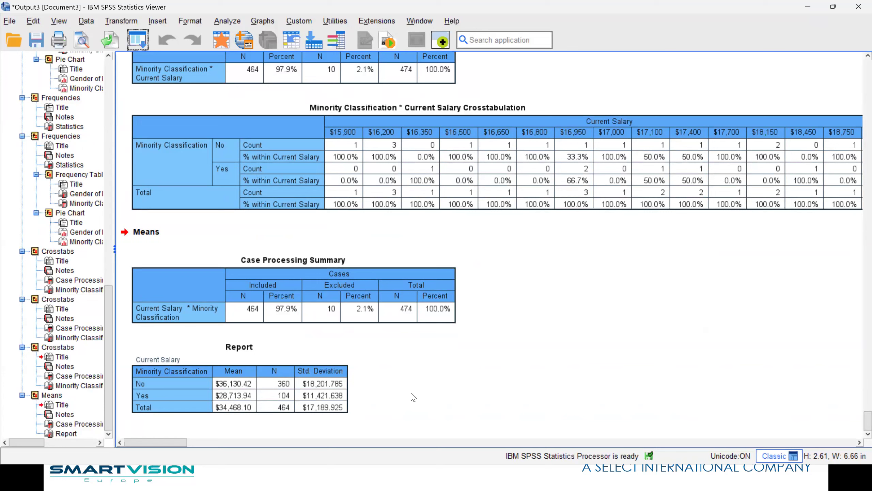
left_click(269, 181)
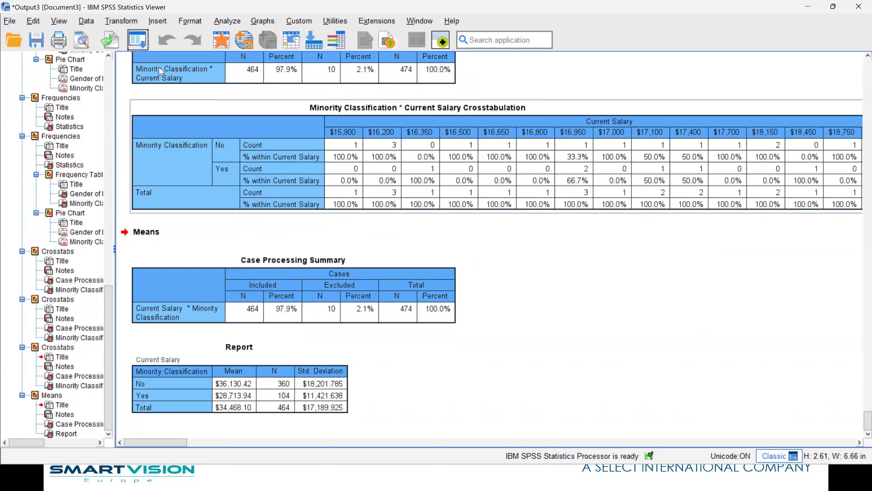
left_click(226, 48)
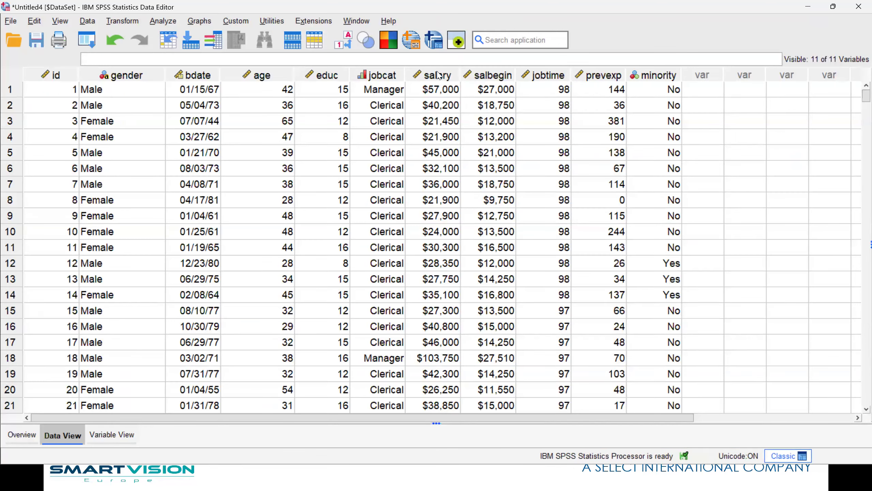
Open Visual Binning with Current Salary as the variable to bin and scan its values.
left_click(123, 22)
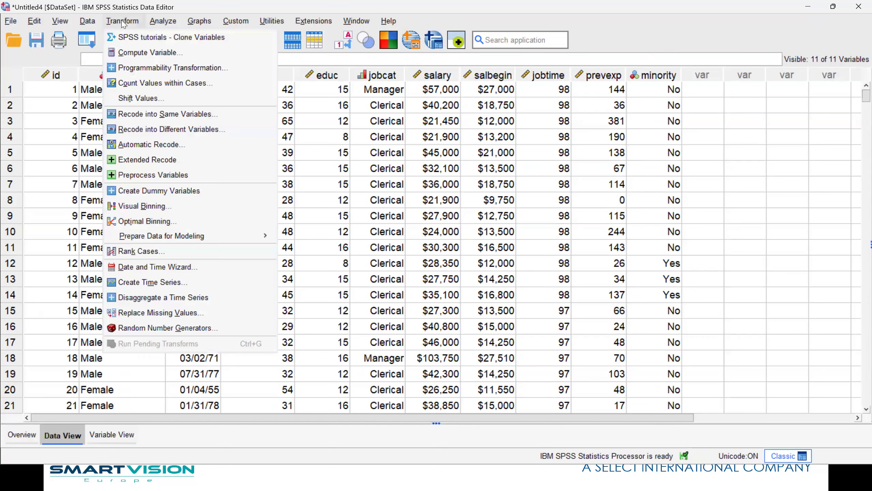
left_click(166, 209)
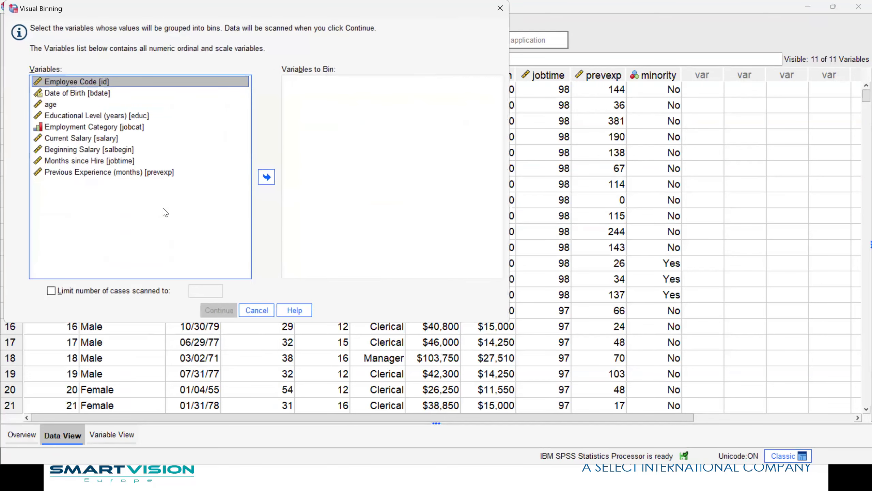
left_click(86, 139)
left_click(266, 177)
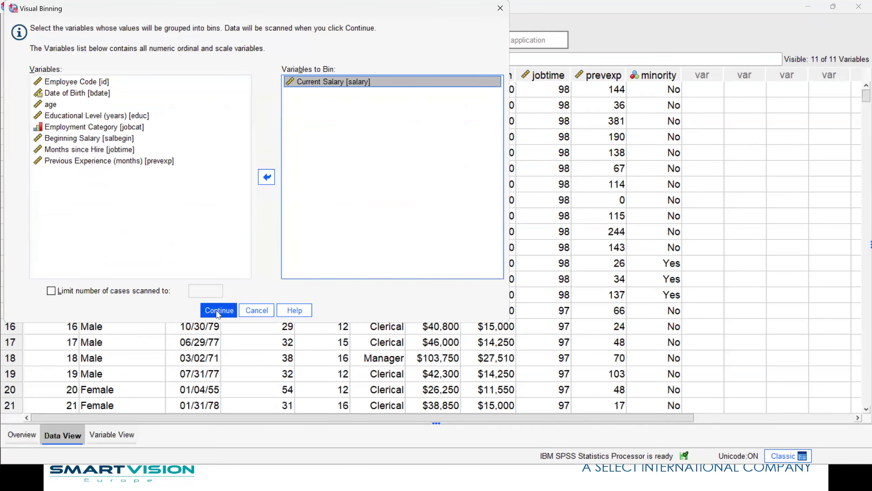
left_click(218, 310)
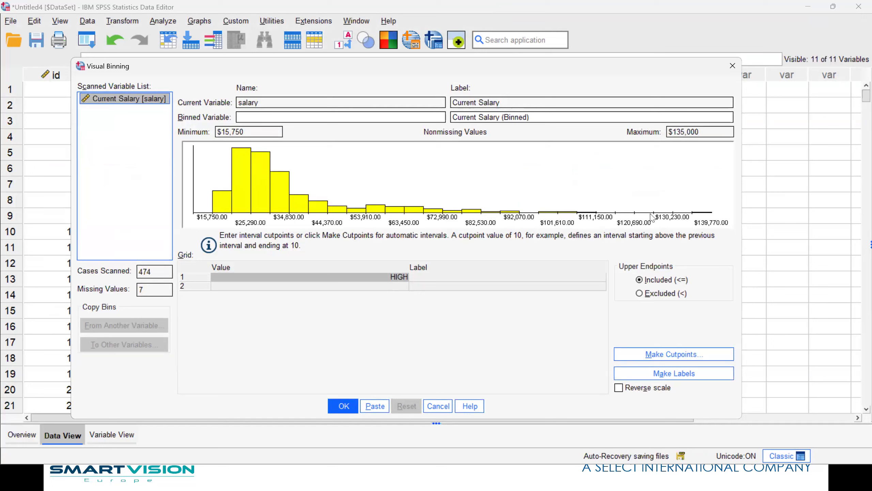
Name the binned variable Salband and change its label to 'Current Salary (Grouped)'.
left_click(262, 116)
type("Salband")
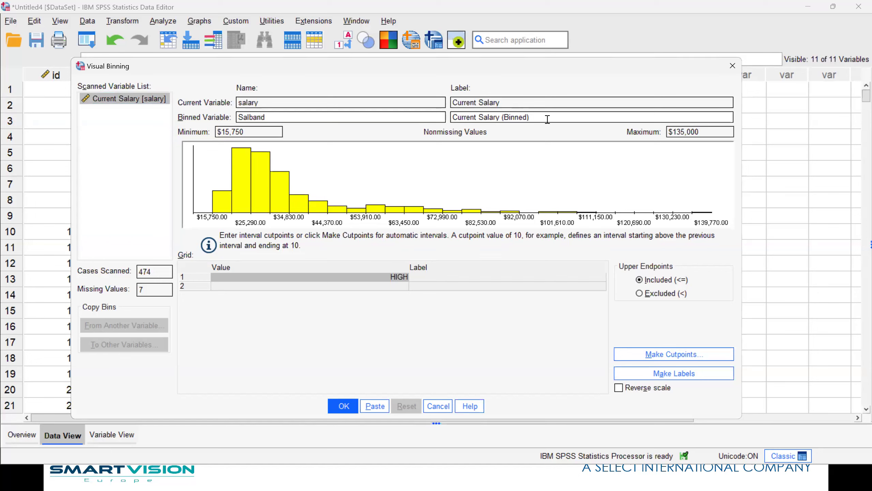
double_click(518, 116)
type("Groupe")
key("BackSpace")
type("ing")
key("BackSpace")
key("BackSpace")
key("BackSpace")
type("ed")
Apply 3 equal-percentile cutpoints, giving bands at $24,000, $28,650 and $37,500.
left_click(666, 357)
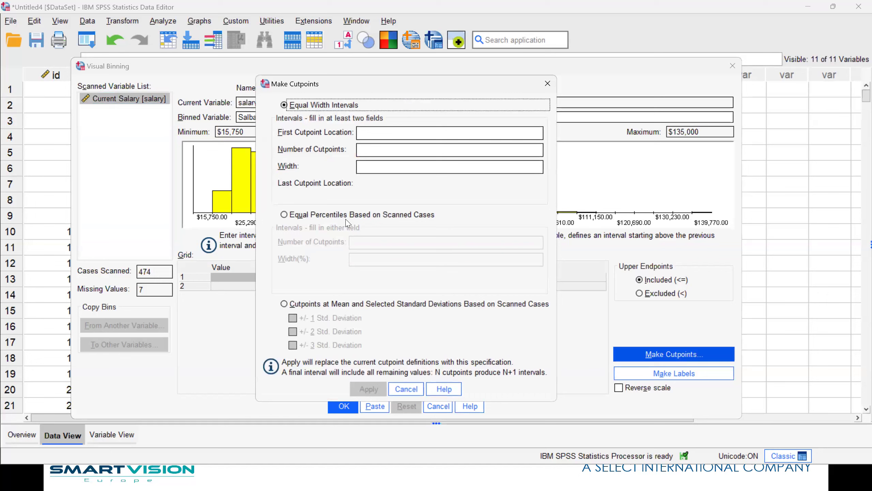
left_click(301, 219)
left_click(372, 244)
type("3")
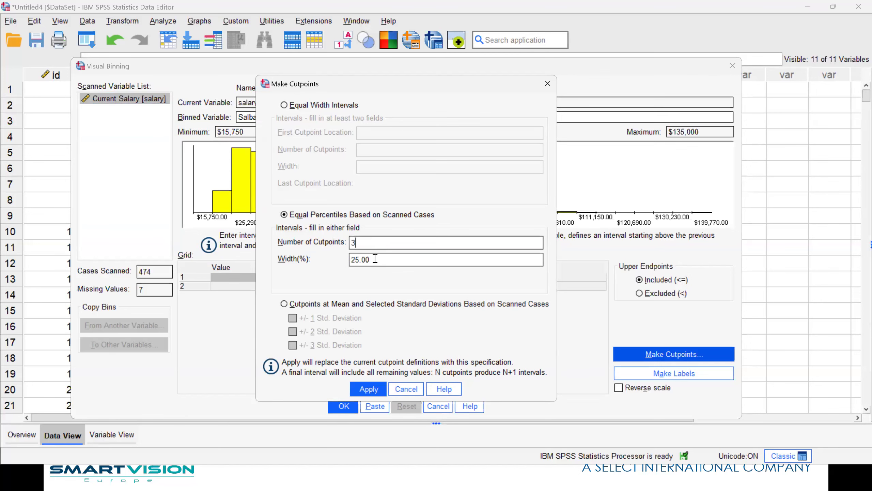
left_click(365, 391)
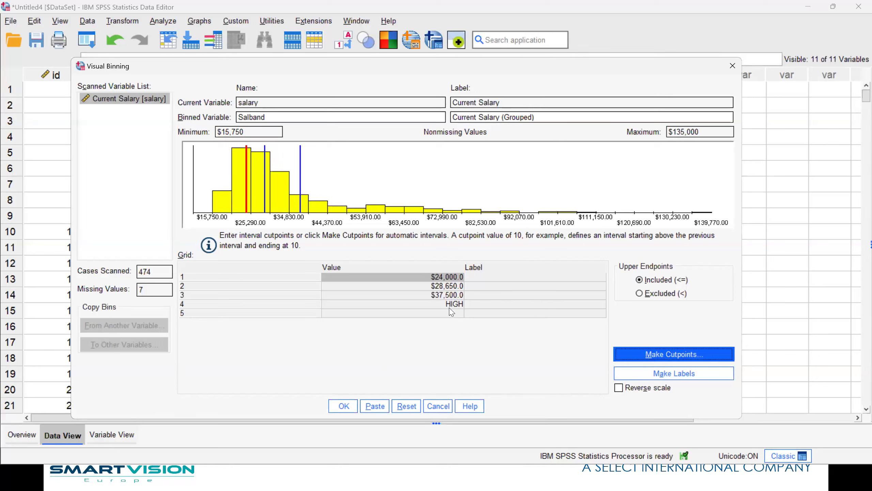
Change the second salary cutpoint to $29,000.
left_click(266, 213)
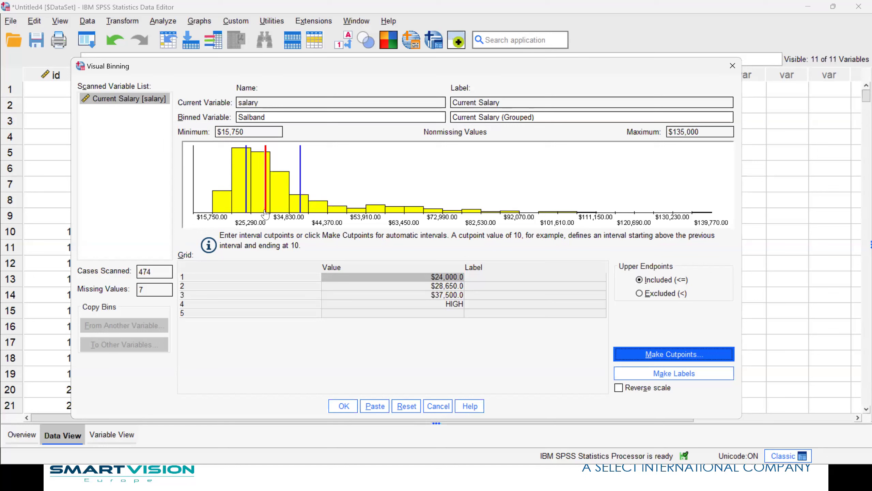
left_click_drag(266, 213, 267, 213)
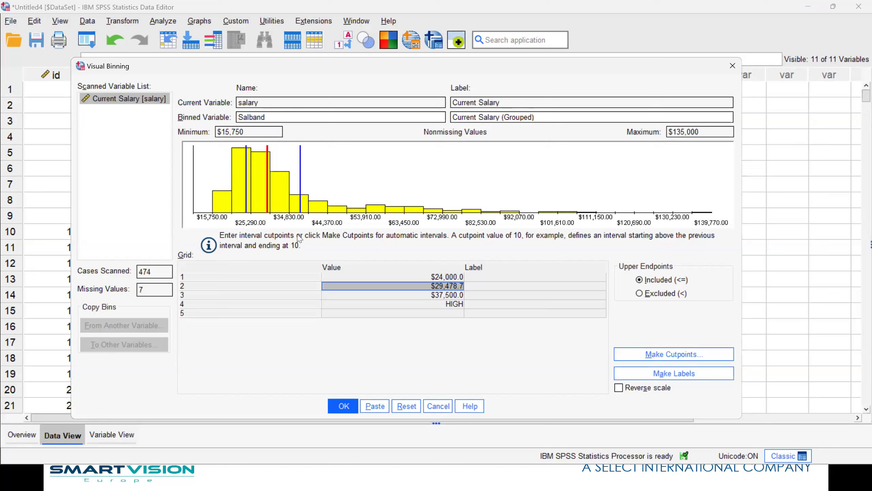
double_click(440, 287)
left_click_drag(399, 285, 301, 280)
type("29000")
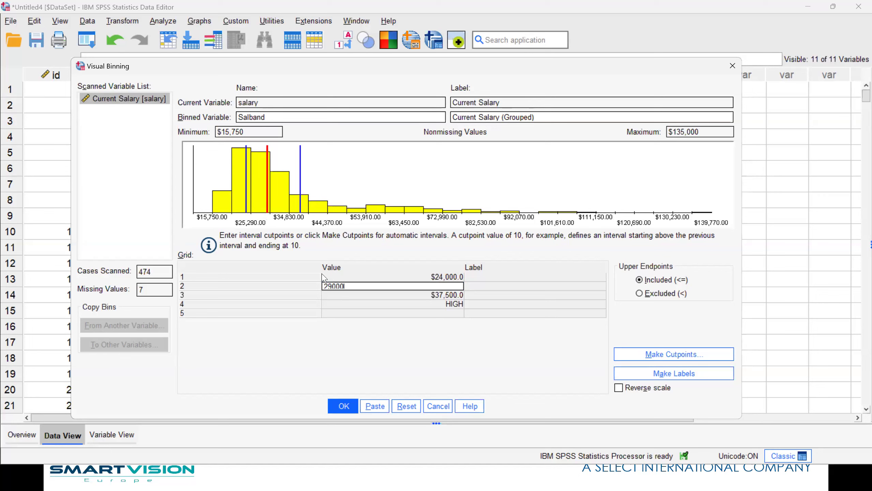
key("Return")
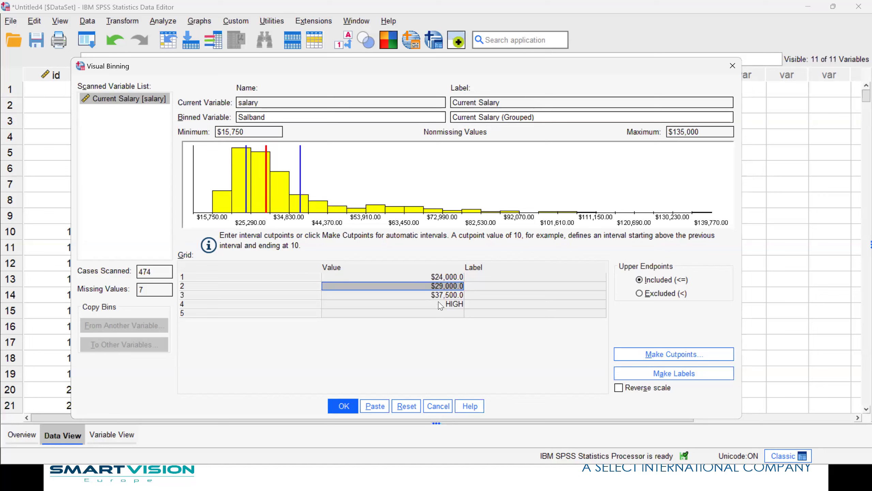
Change the third cutpoint to $38,000 and generate labels for the four bands.
left_click(447, 295)
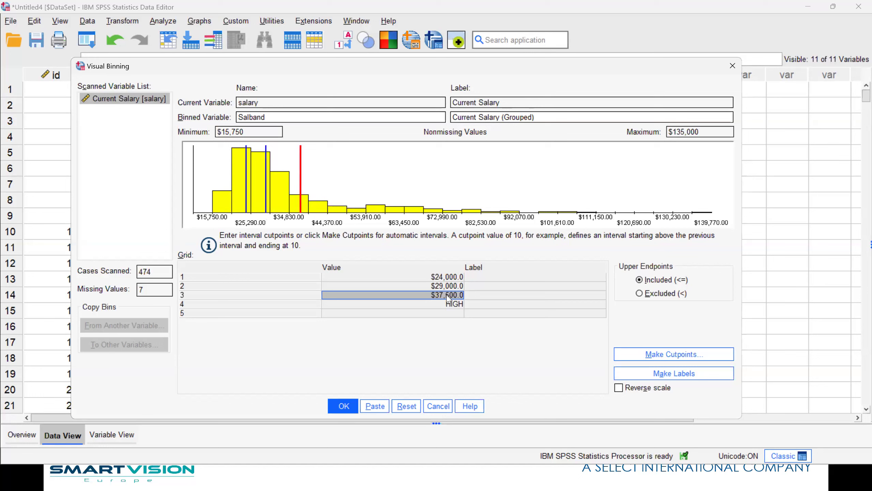
left_click(447, 297)
left_click_drag(333, 296, 389, 293)
type("8")
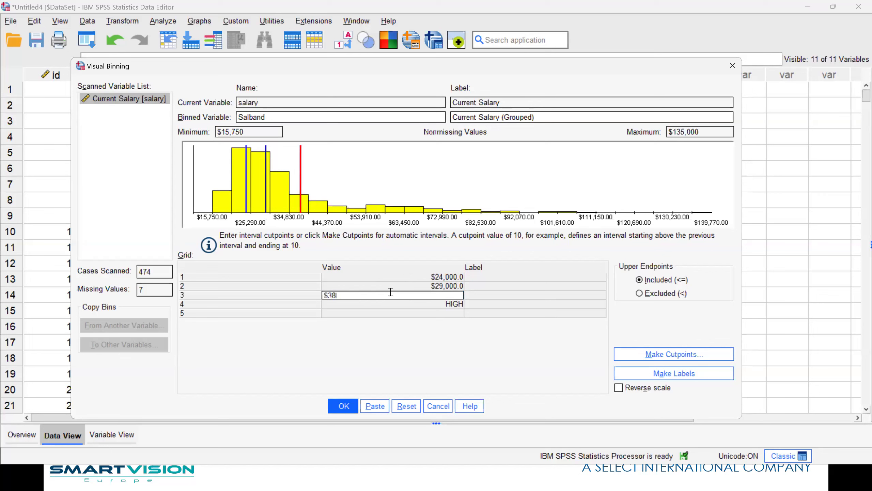
type("000")
left_click(400, 304)
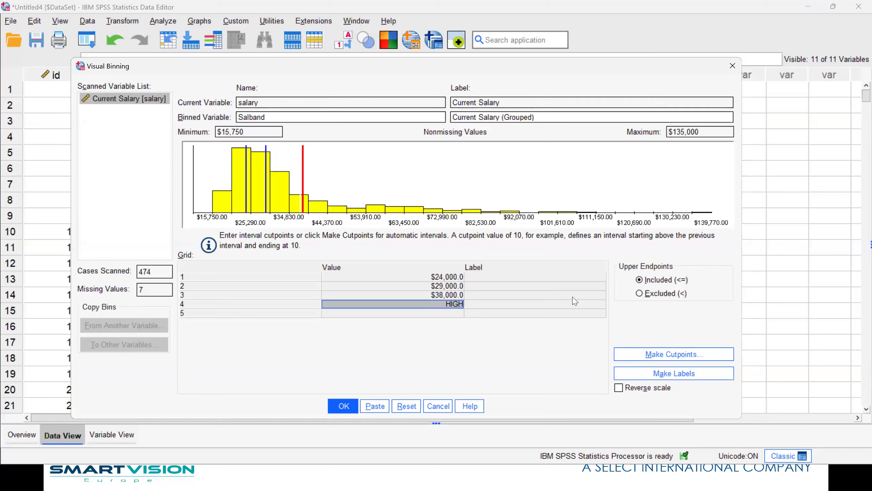
left_click(650, 377)
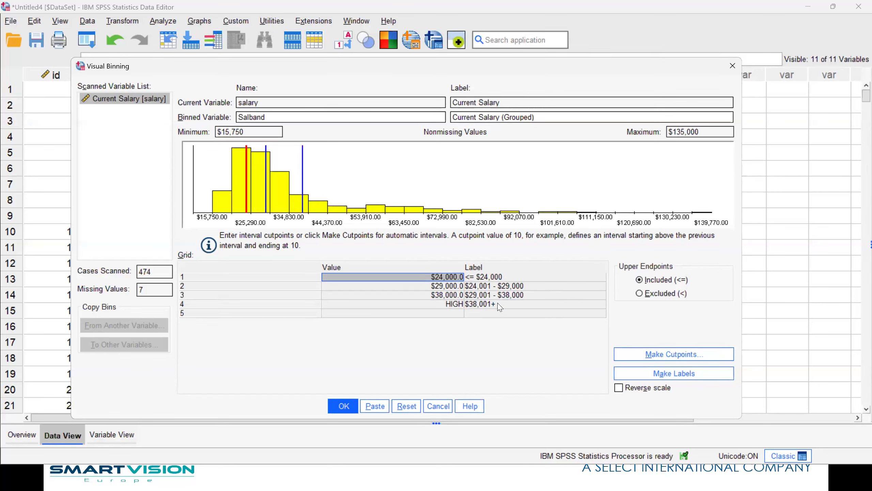
Relabel the lowest band '$24,000 or less' and the top band 'Over $38,000'.
left_click(475, 278)
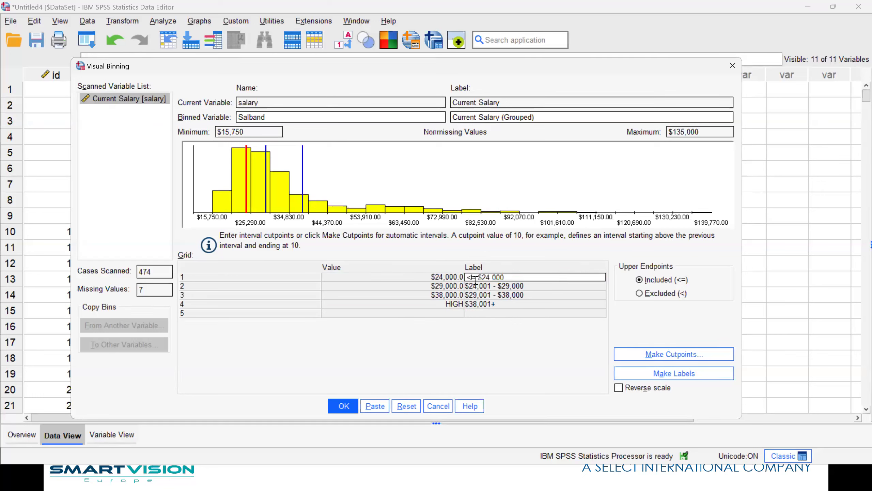
left_click_drag(466, 278, 477, 278)
key("Delete")
type("or less")
left_click(511, 304)
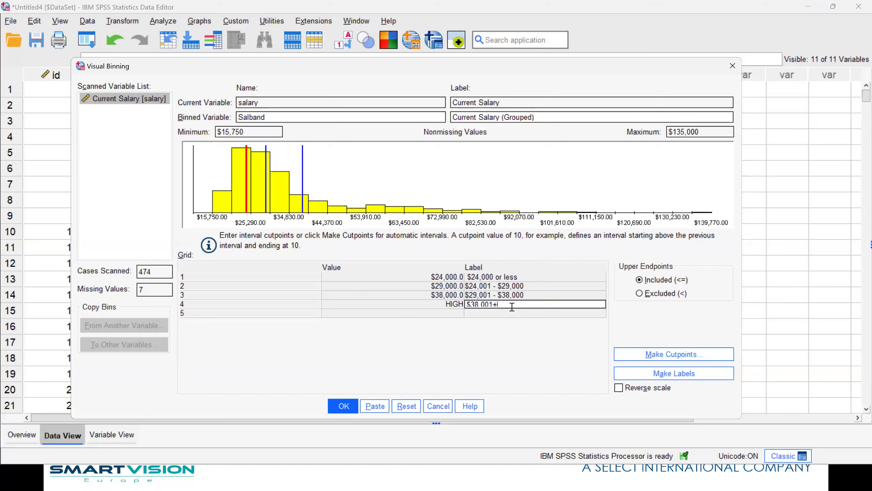
key("BackSpace")
type("Over")
Create the Salband variable, confirm the new variable, and return to the data.
left_click(348, 411)
left_click(349, 411)
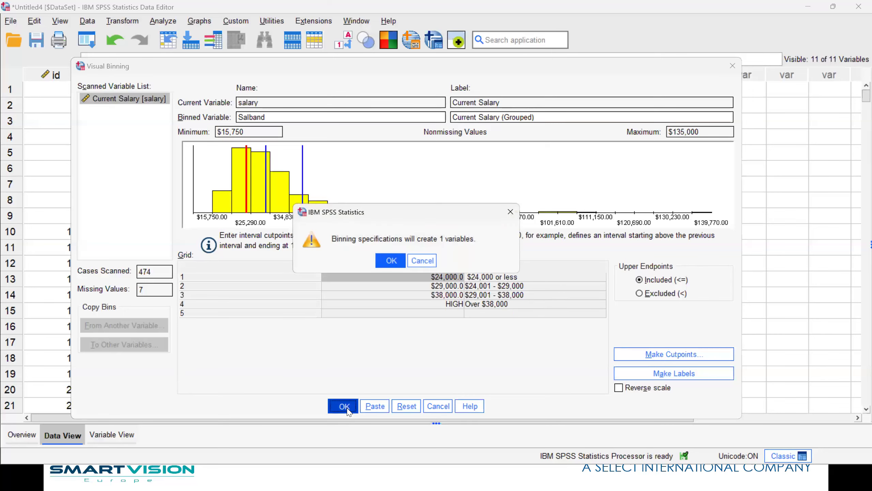
left_click(398, 263)
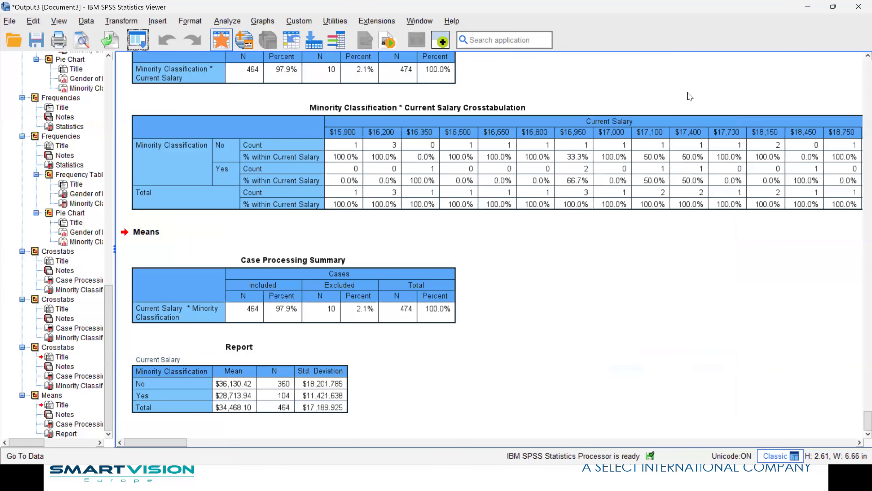
key("alt+Tab")
Run descriptive statistics on Salband, producing frequencies of 120, 117, 118 and 112 with 7 missing.
right_click(716, 93)
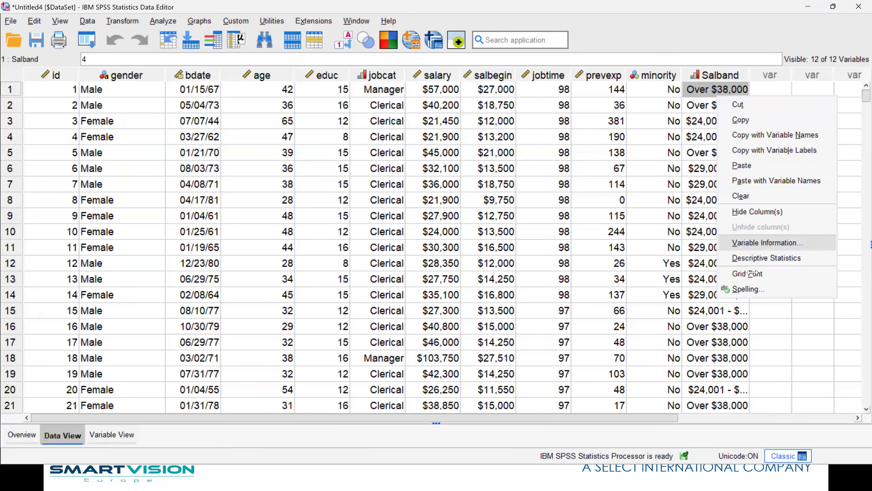
left_click(751, 261)
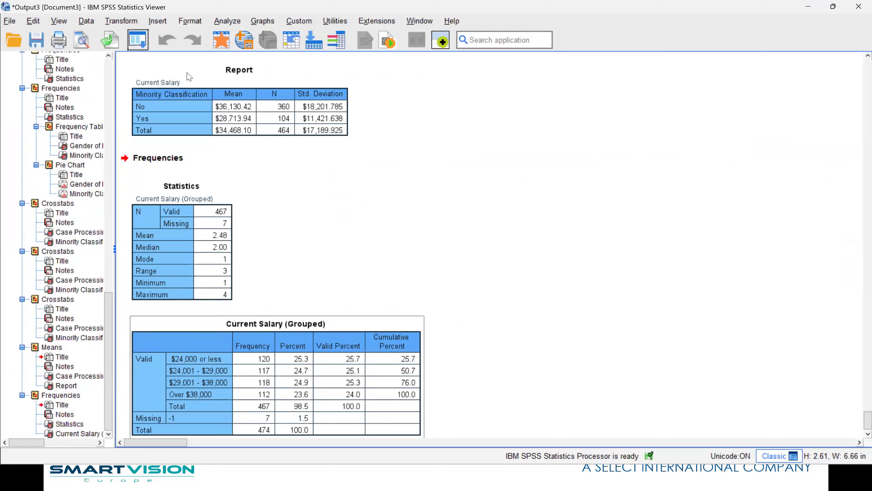
left_click(137, 47)
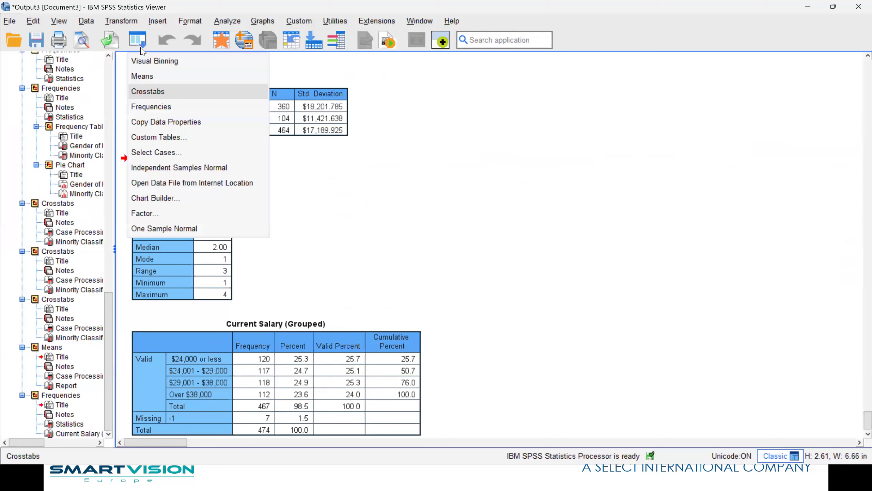
Recall the Crosstabs dialog and replace Current Salary with Current Salary (Grouped) as the column variable.
left_click(160, 100)
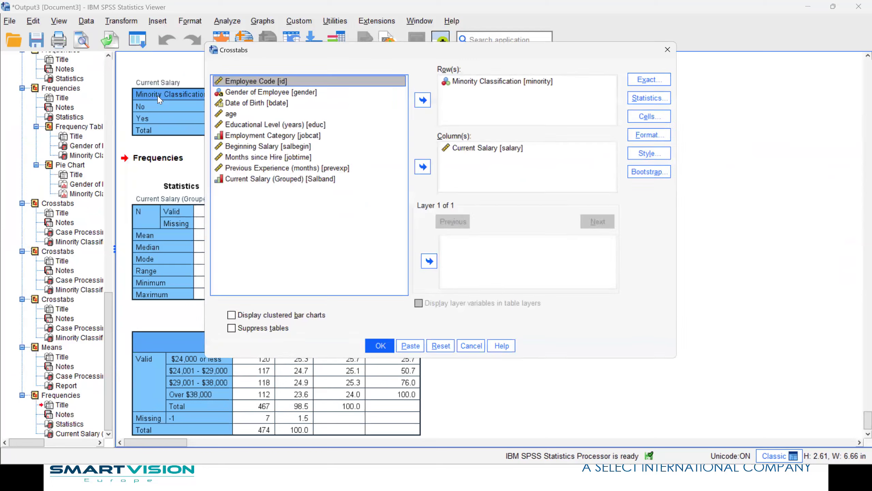
left_click(469, 149)
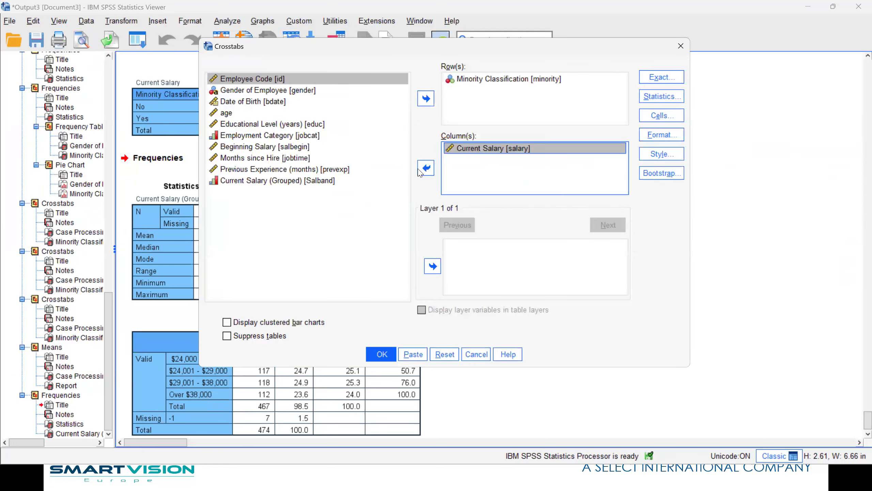
left_click(425, 168)
left_click(258, 192)
left_click(425, 172)
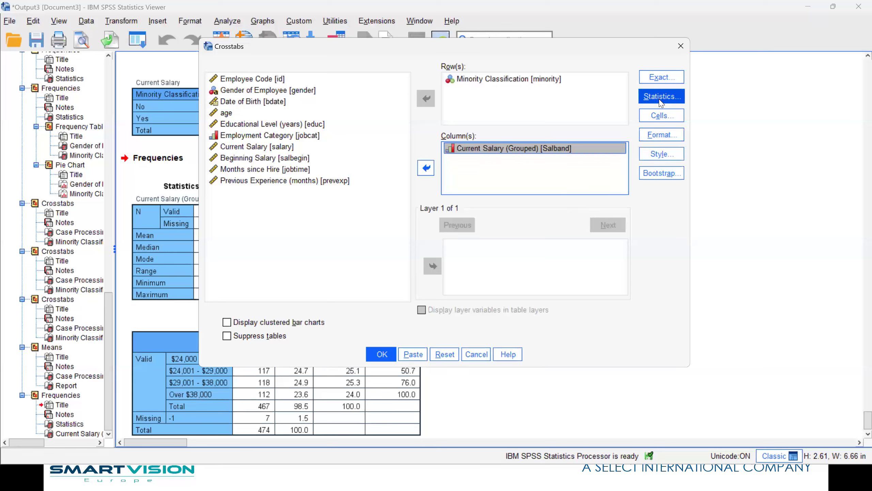
Set the crosstab cells to show row percentages instead of column percentages.
left_click(661, 116)
left_click(271, 179)
left_click(271, 179)
left_click(271, 166)
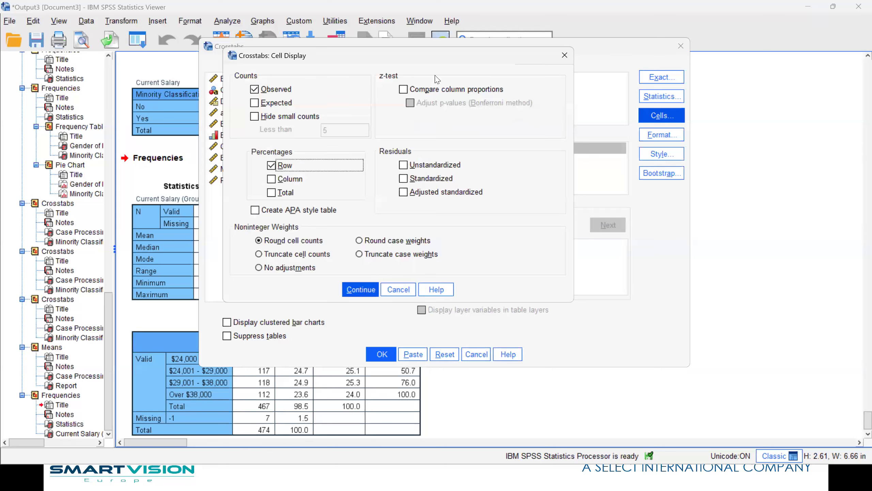
key("Return")
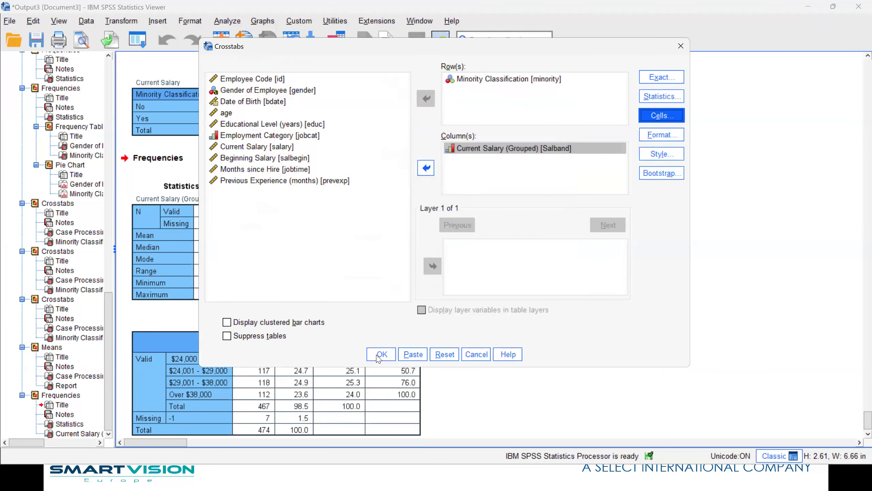
Add clustered bar charts and run the Minority by Salband crosstab covering 464 valid cases.
left_click(258, 323)
left_click(382, 354)
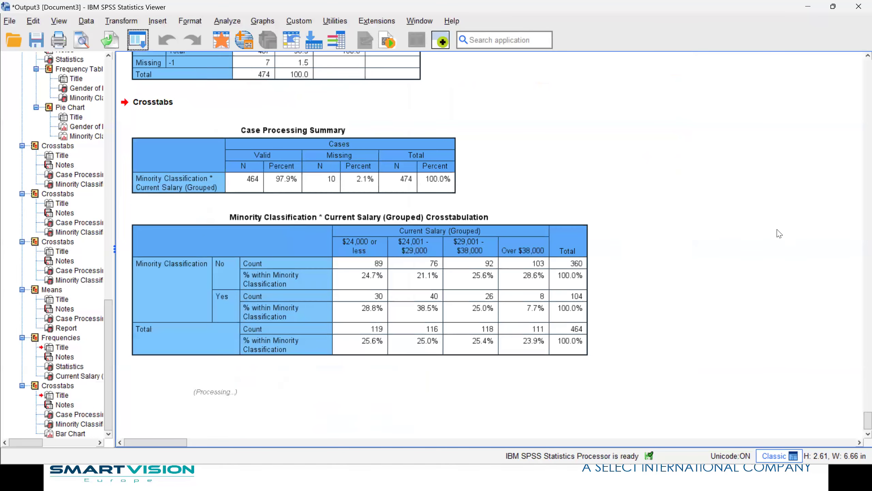
scroll(780, 234, "down", 5)
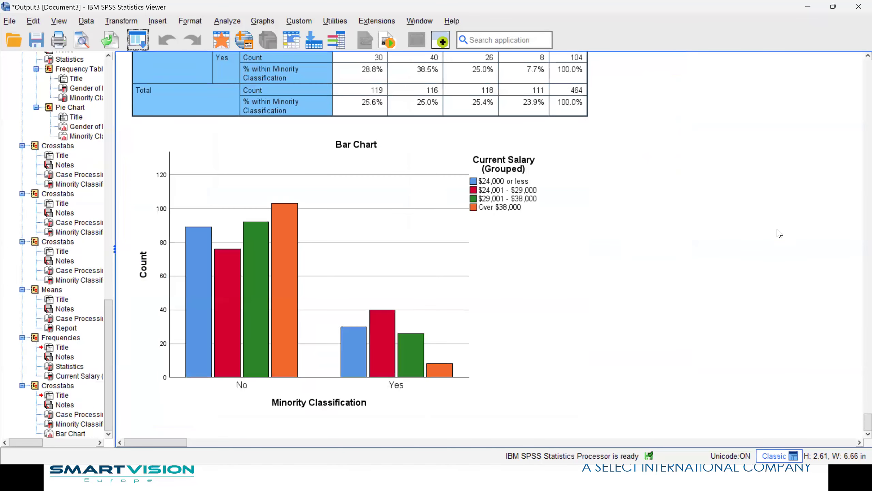
scroll(779, 233, "up", 4)
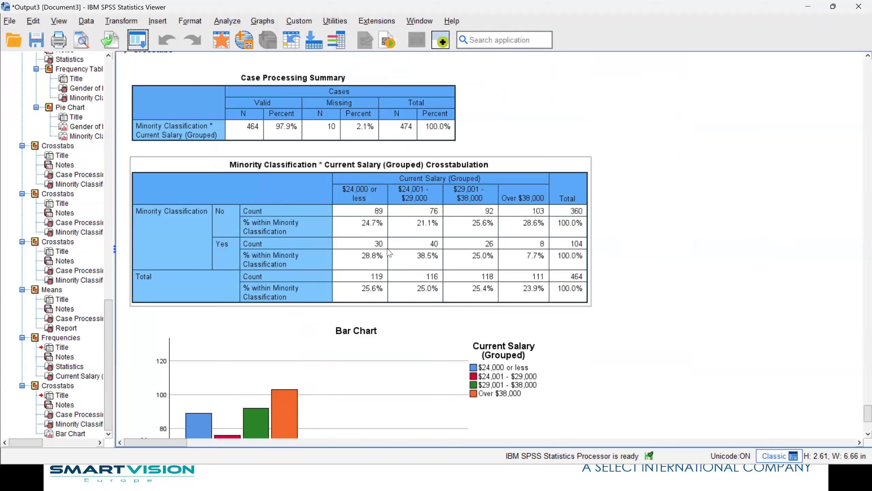
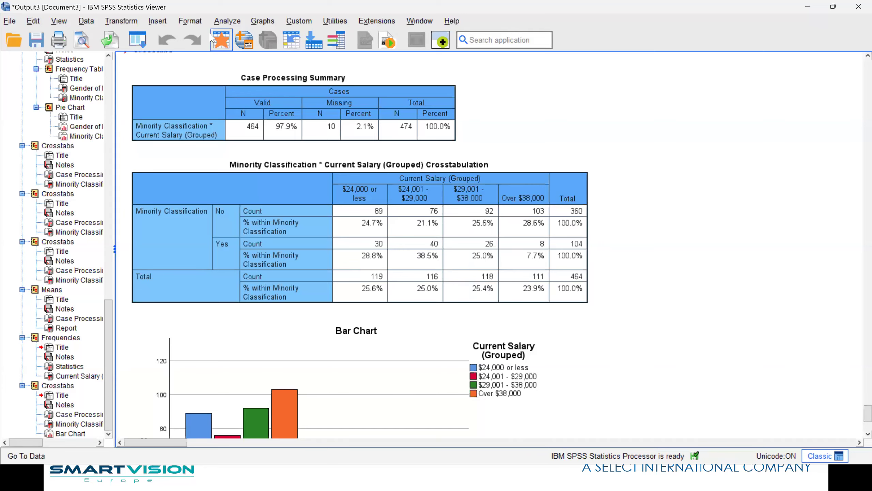
Run Descriptive Statistics on jobcat for a 474-case Employment Category frequency table, then return to the data.
left_click(220, 44)
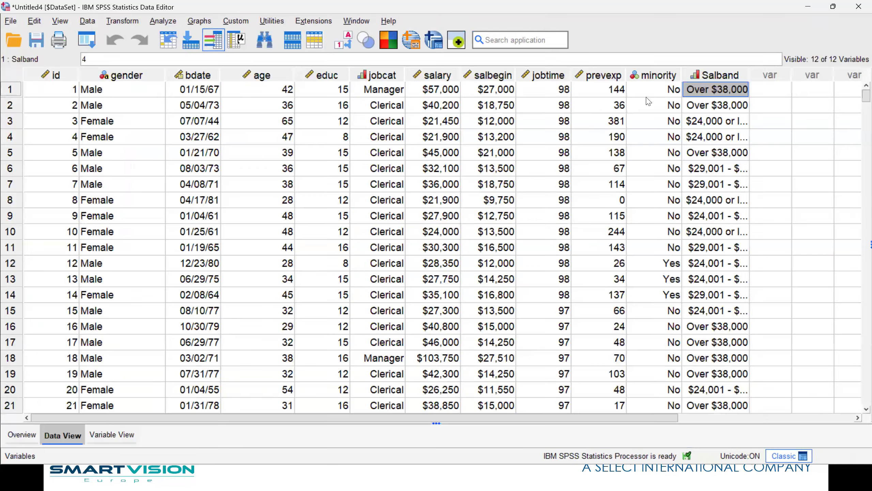
right_click(386, 105)
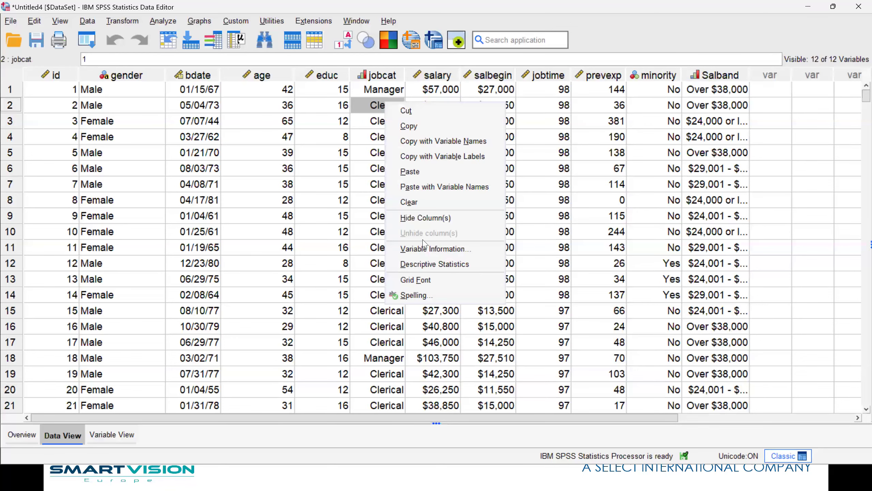
left_click(432, 270)
left_click(269, 396)
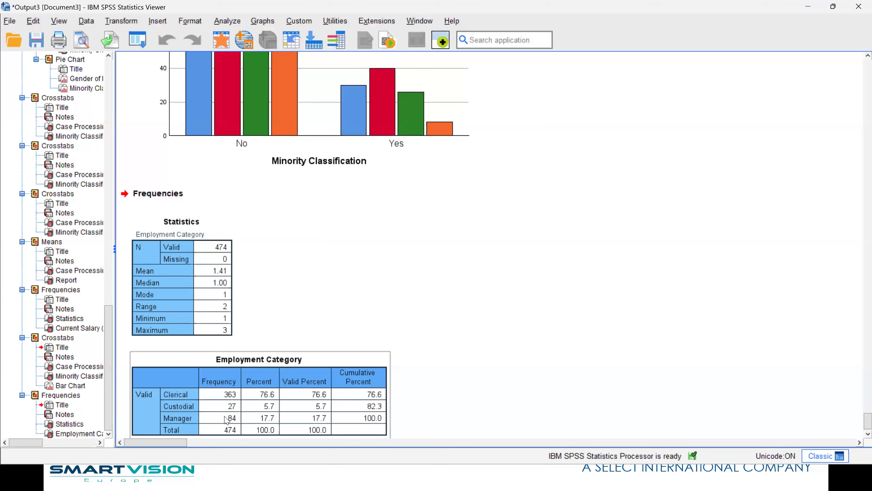
left_click(223, 46)
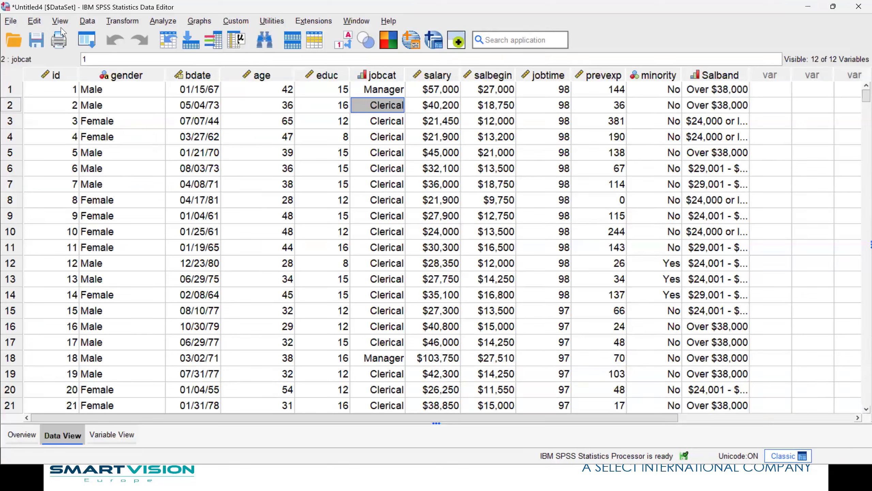
left_click(87, 22)
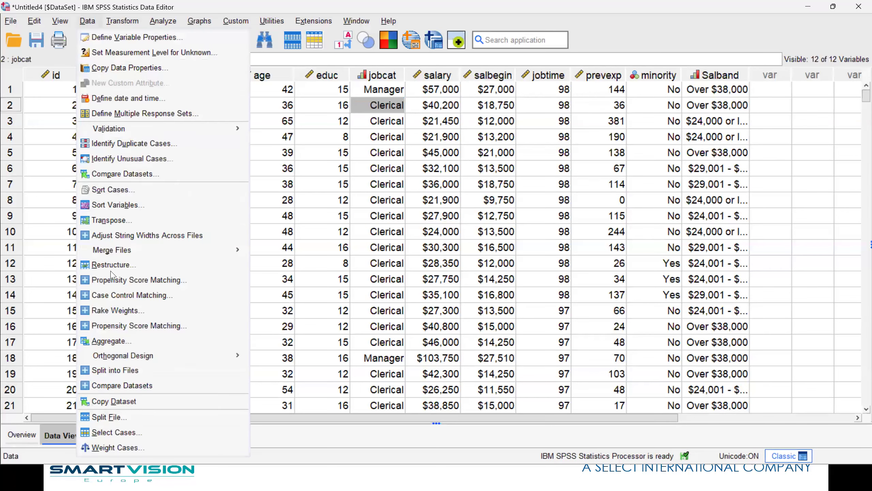
In Select Cases, choose 'If condition is satisfied' and start the condition with jobcat.
left_click(116, 432)
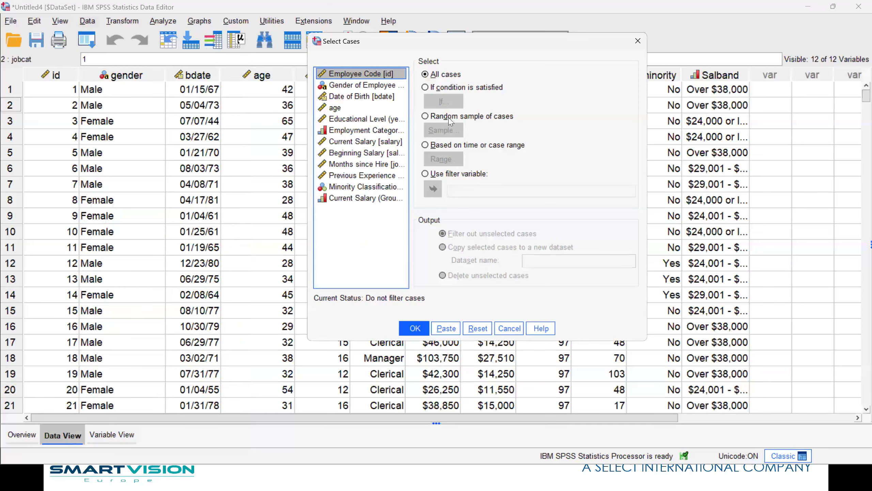
left_click(440, 90)
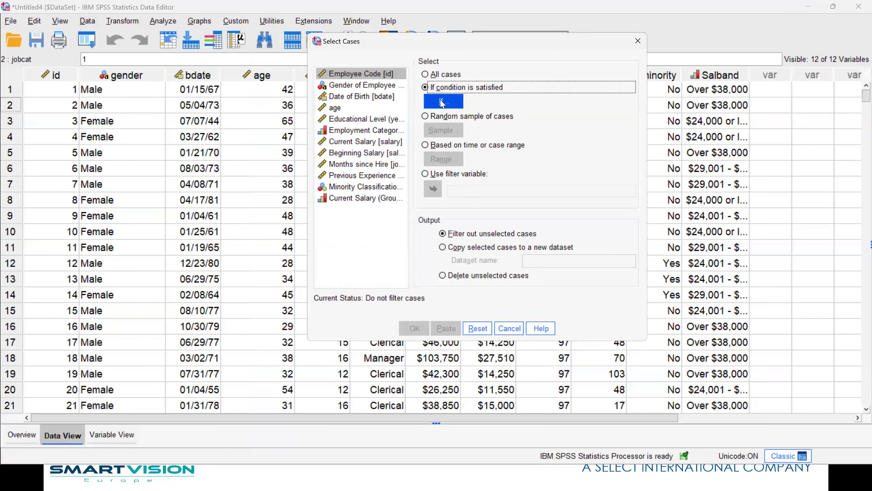
left_click(443, 102)
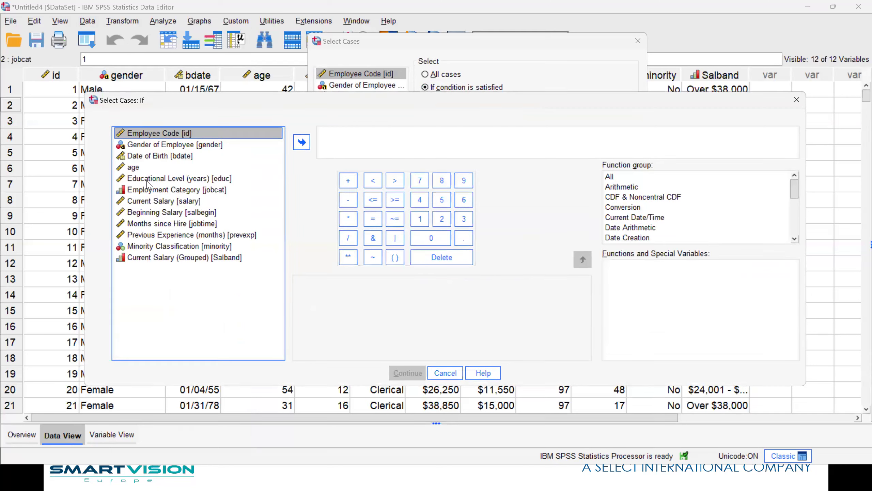
left_click(147, 191)
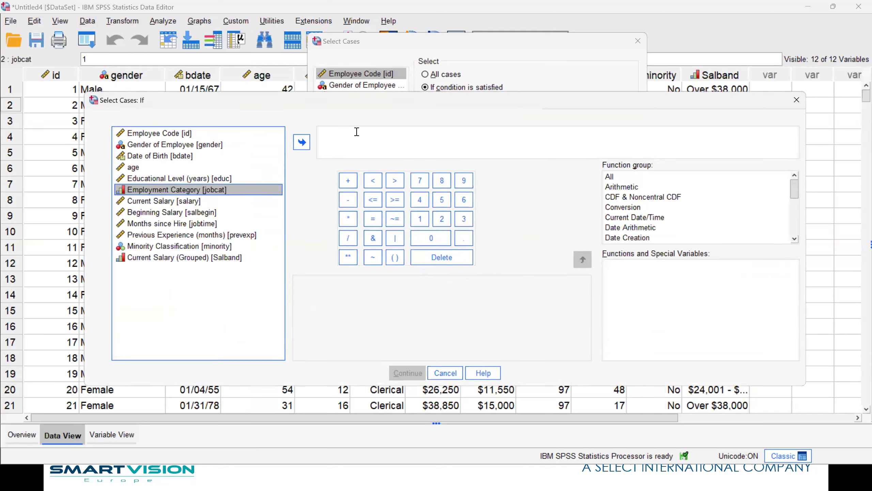
left_click(301, 144)
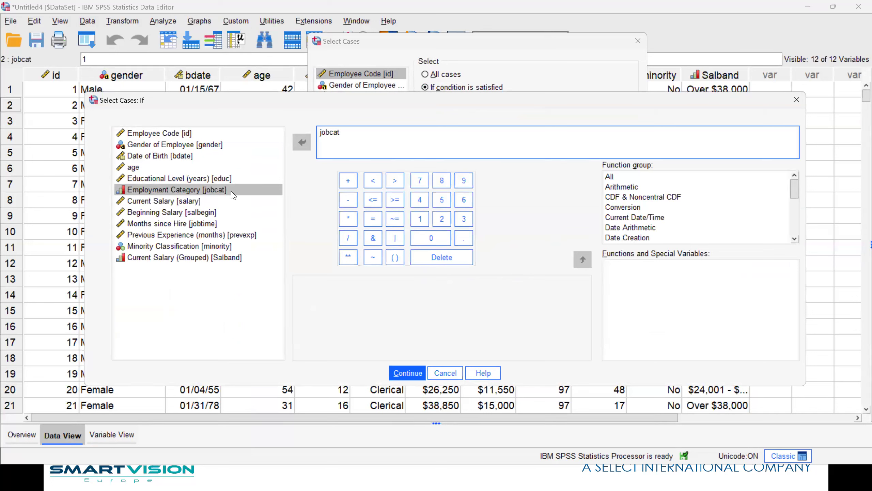
Check jobcat's value labels to confirm Custodial is code 2 among Clerical, Custodial and Manager.
right_click(219, 193)
left_click(217, 288)
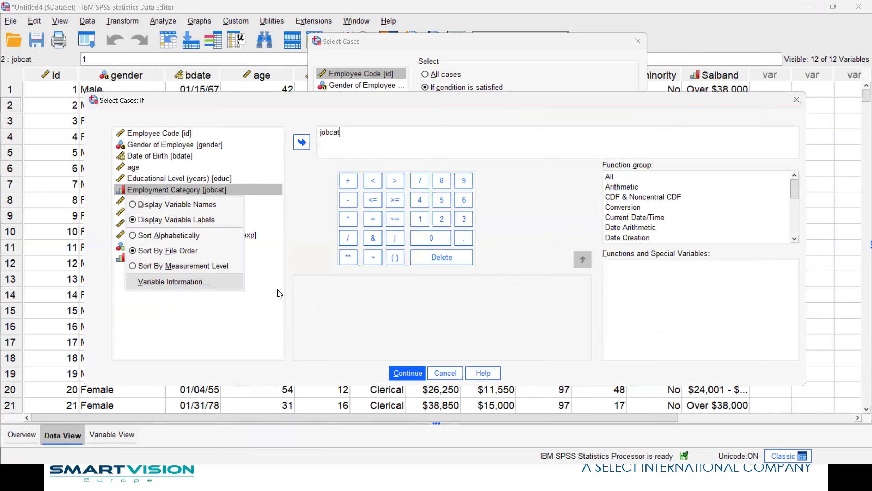
left_click(416, 262)
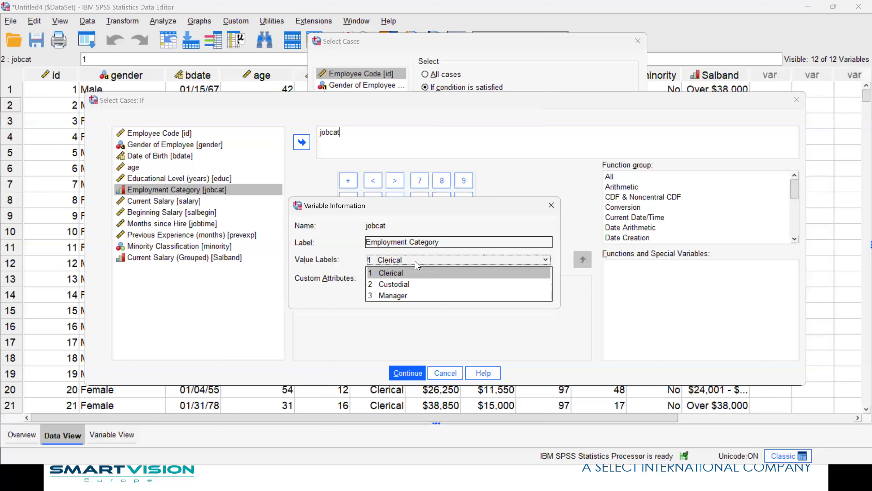
right_click(177, 194)
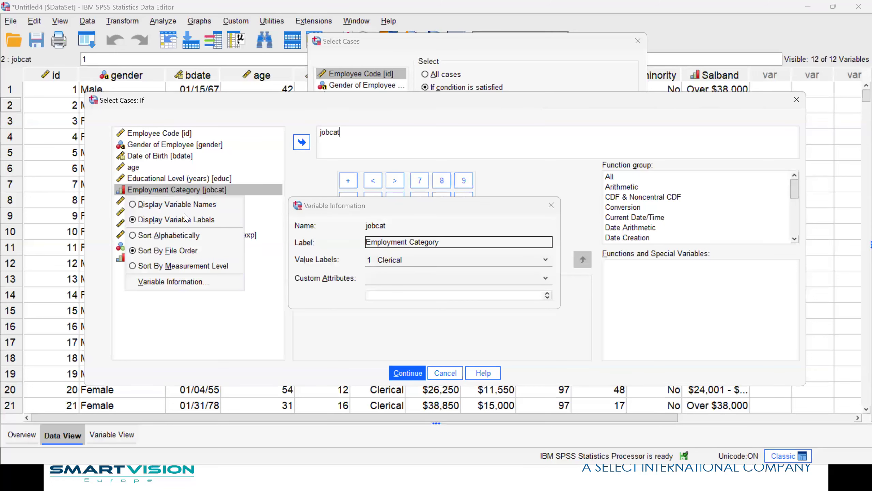
left_click(191, 286)
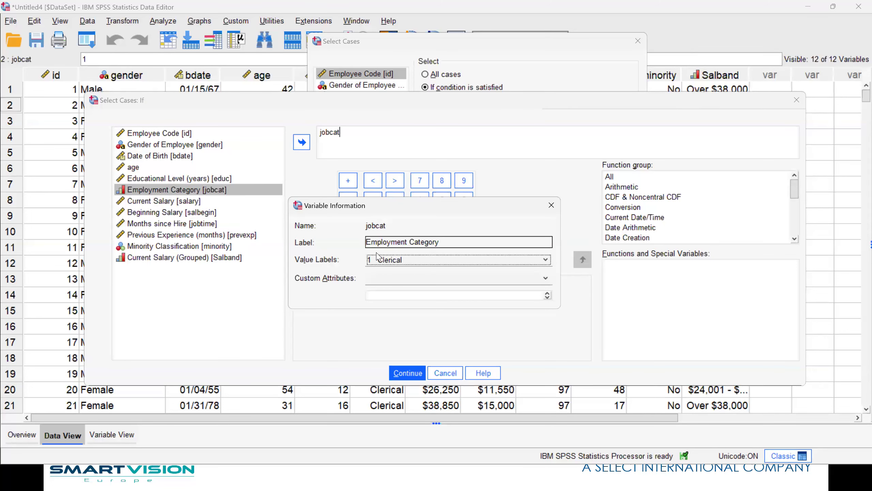
left_click(425, 259)
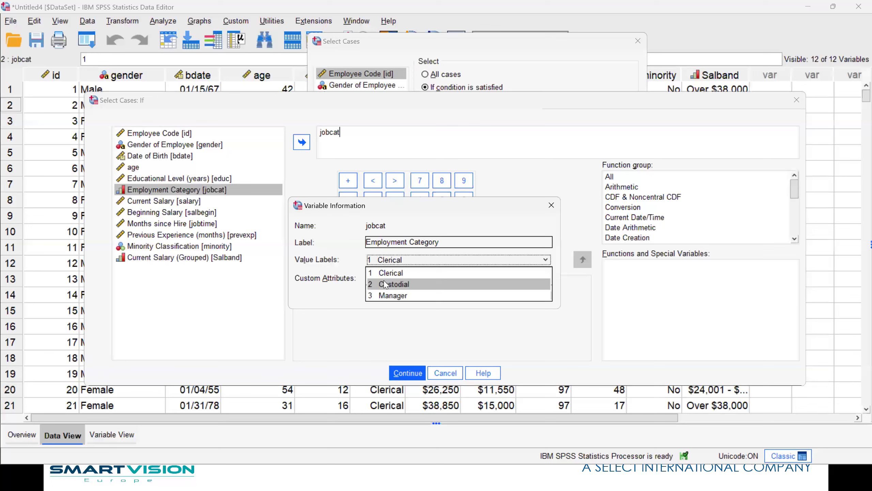
left_click(552, 205)
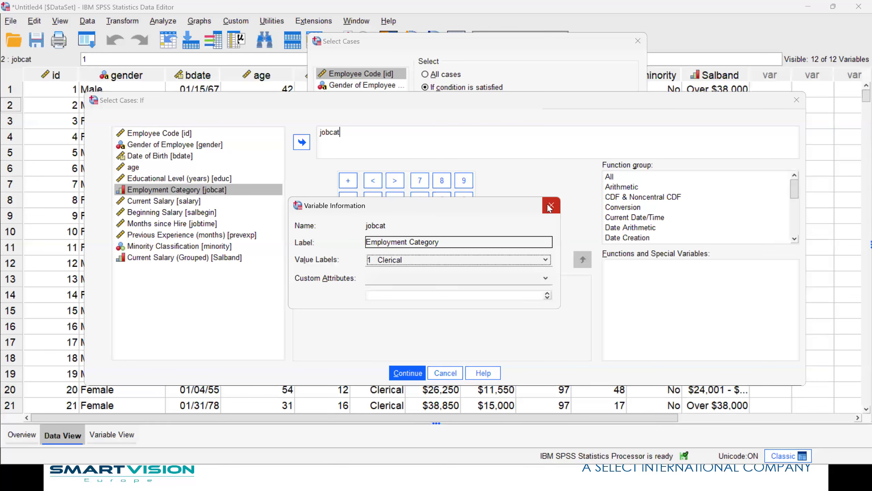
left_click(551, 206)
Complete the condition as jobcat ~= 2 and confirm it.
left_click(394, 218)
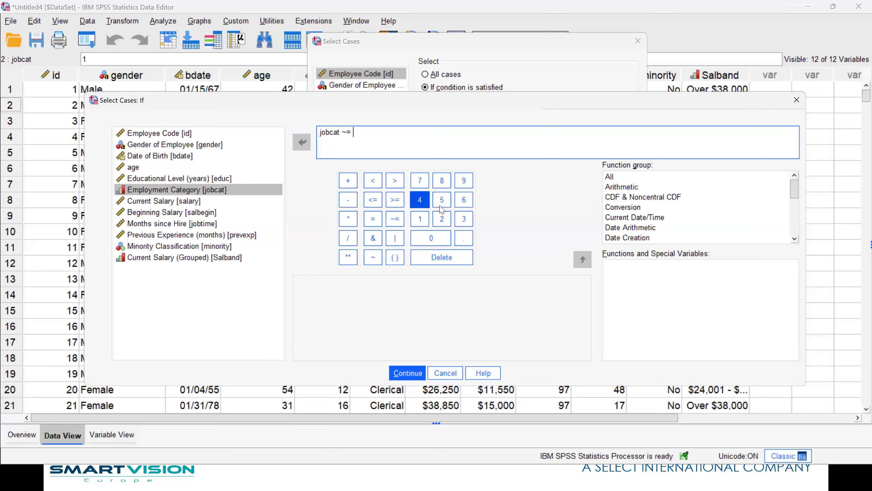
left_click(442, 219)
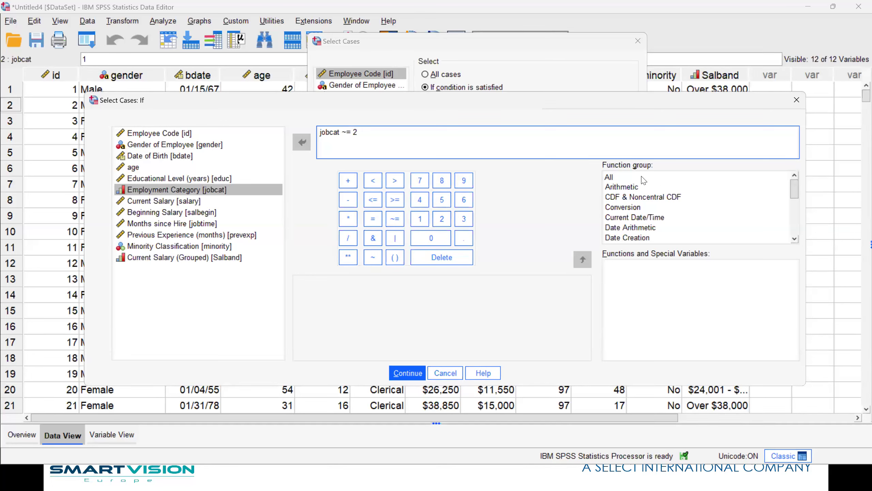
left_click(414, 375)
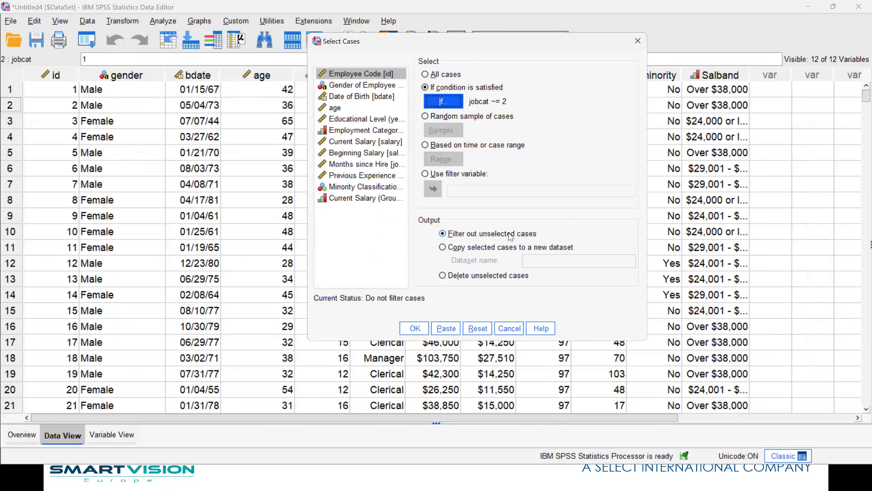
Apply the Custodial-excluding filter and check the filter_$ column in the data grid.
left_click(416, 329)
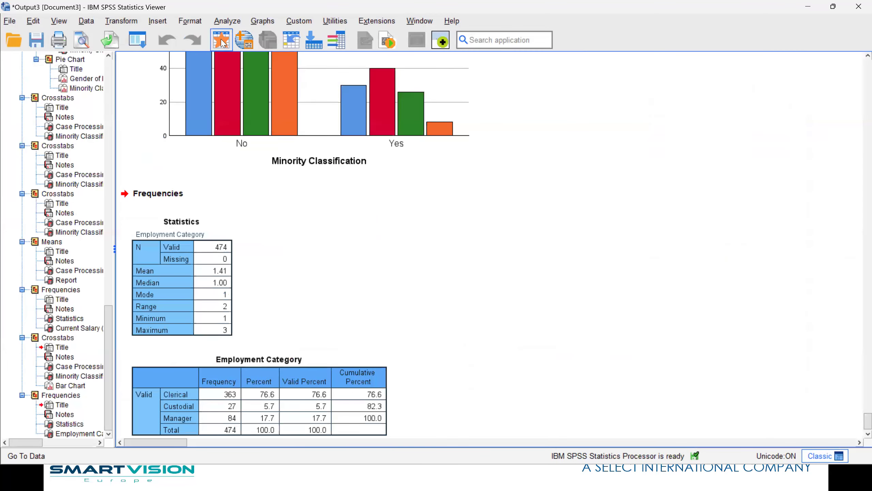
left_click(221, 38)
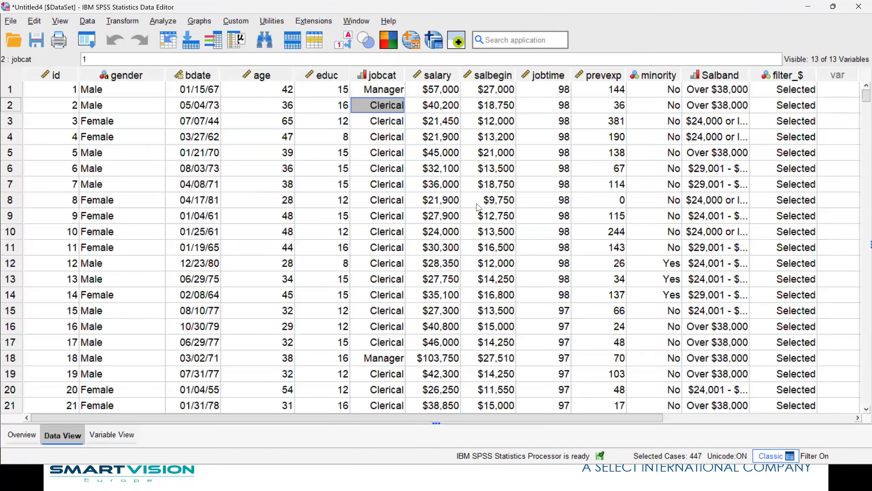
scroll(137, 193, "down", 15)
scroll(33, 194, "up", 4)
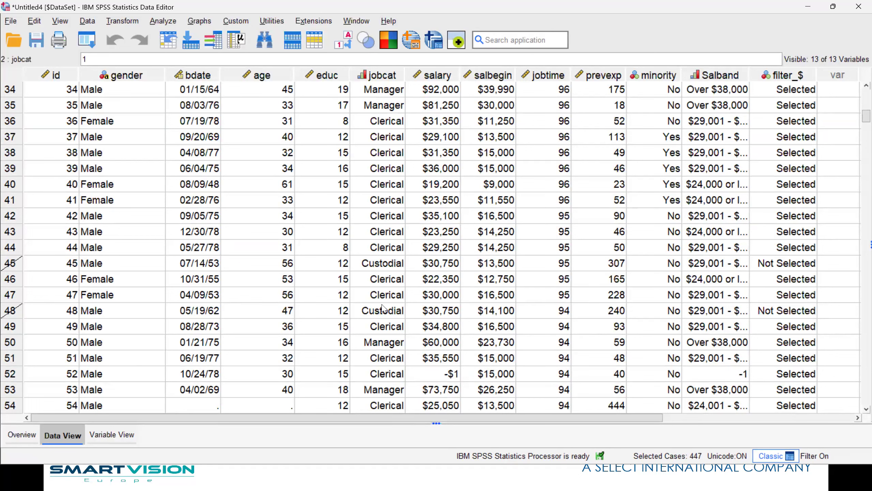
Rerun Employment Category frequencies, now 447 cases with only Clerical and Manager.
right_click(391, 166)
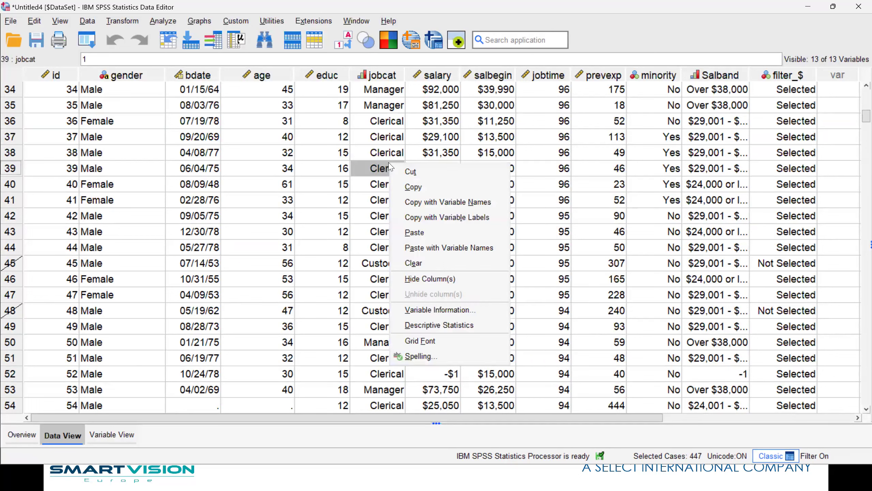
left_click(429, 325)
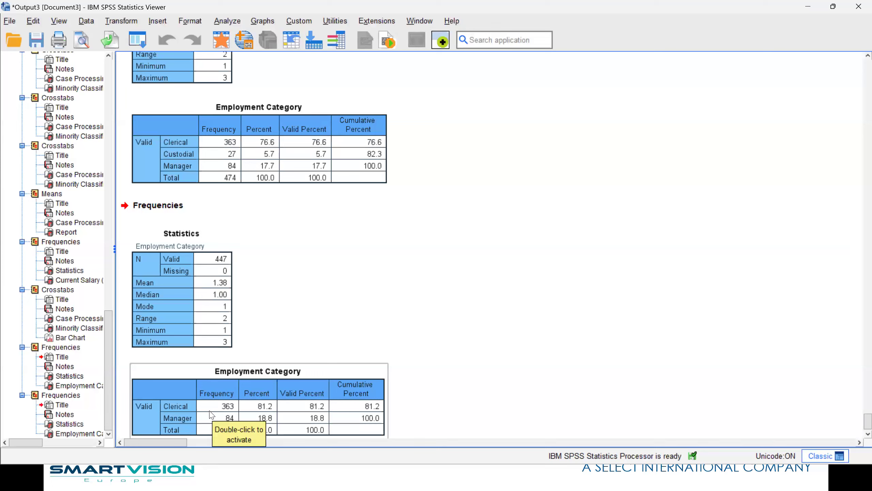
left_click(143, 44)
Rerun the Minority by Current Salary (Grouped) crosstab on the filtered data, 438 valid cases.
left_click(157, 77)
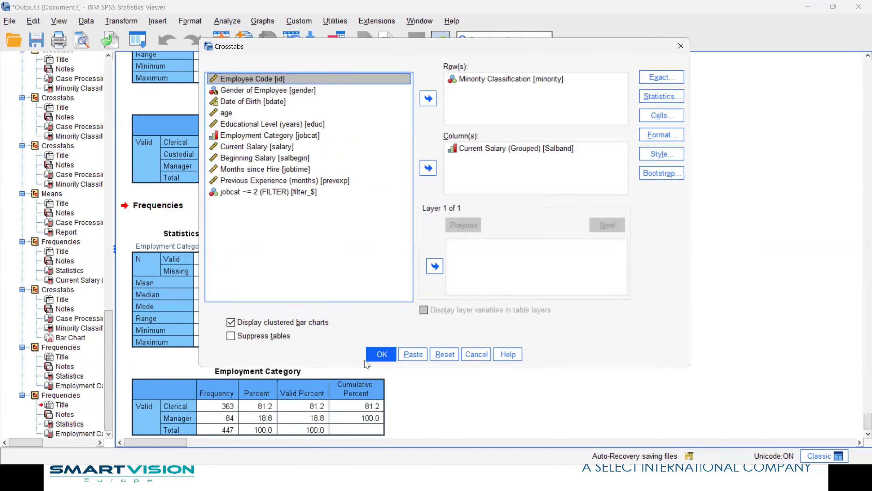
left_click(383, 354)
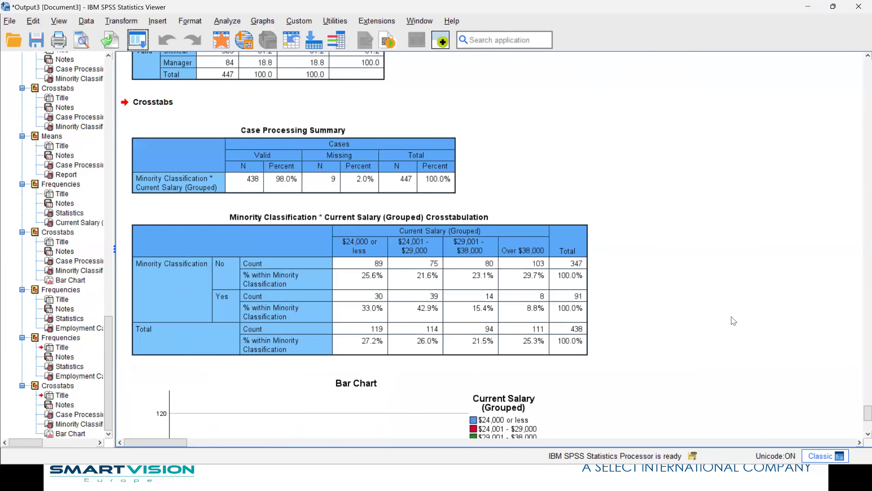
left_click(574, 330)
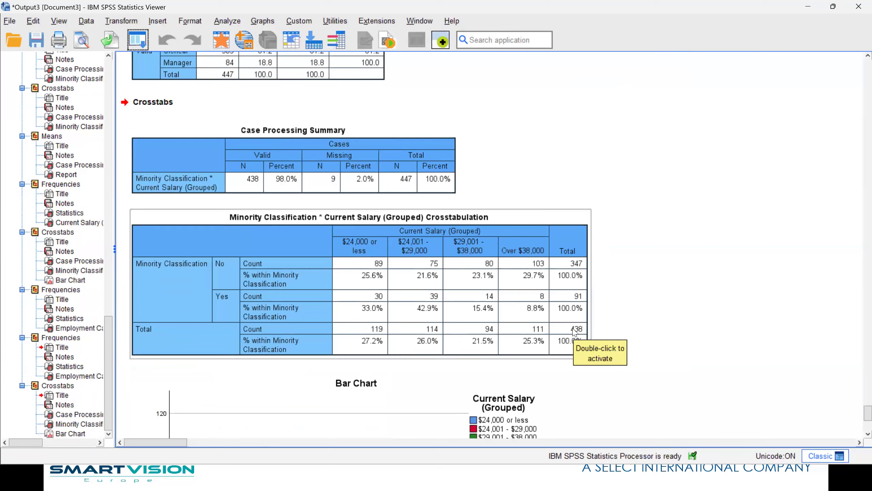
left_click(680, 341)
left_click(221, 267)
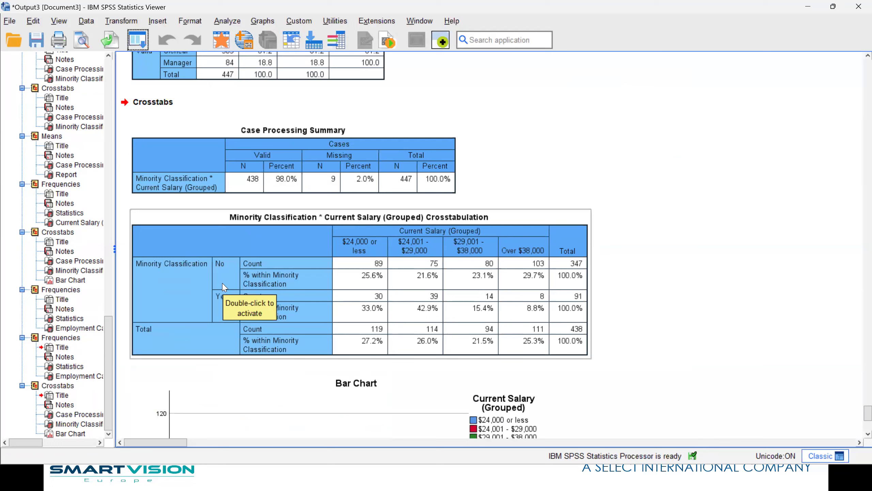
Review the Minority Classification crosstab table and the bar chart below it.
left_click(659, 336)
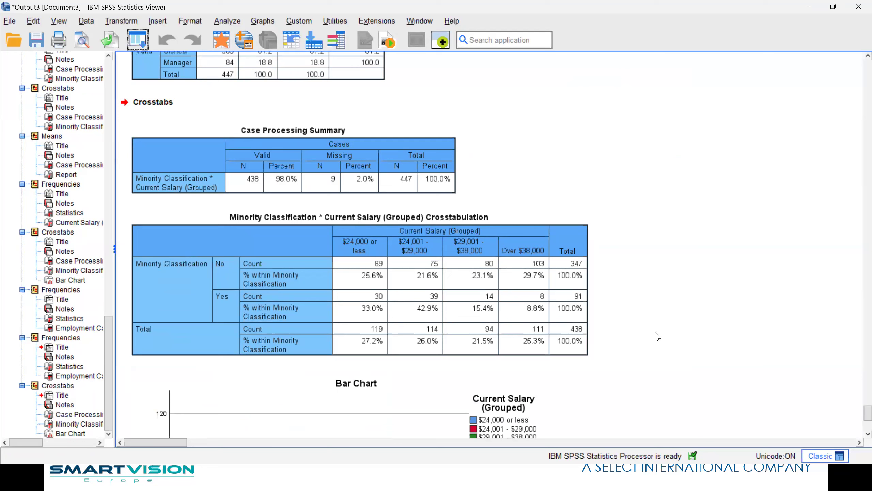
left_click(187, 269)
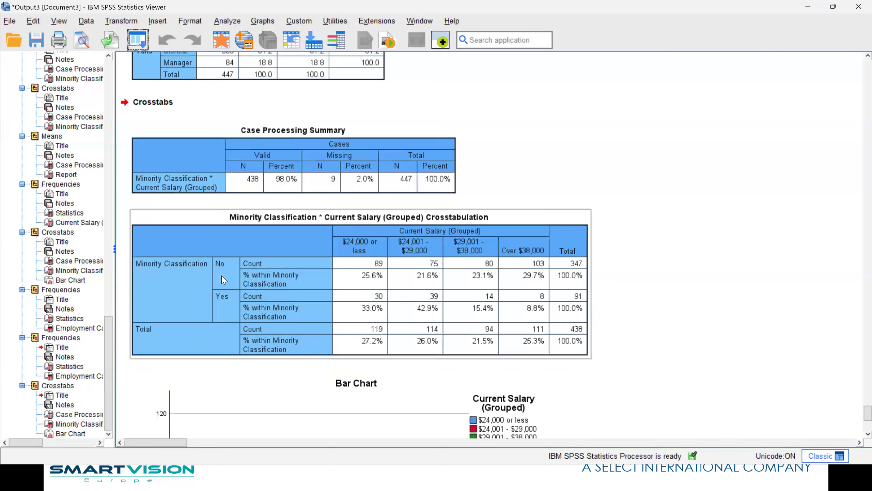
left_click(852, 326)
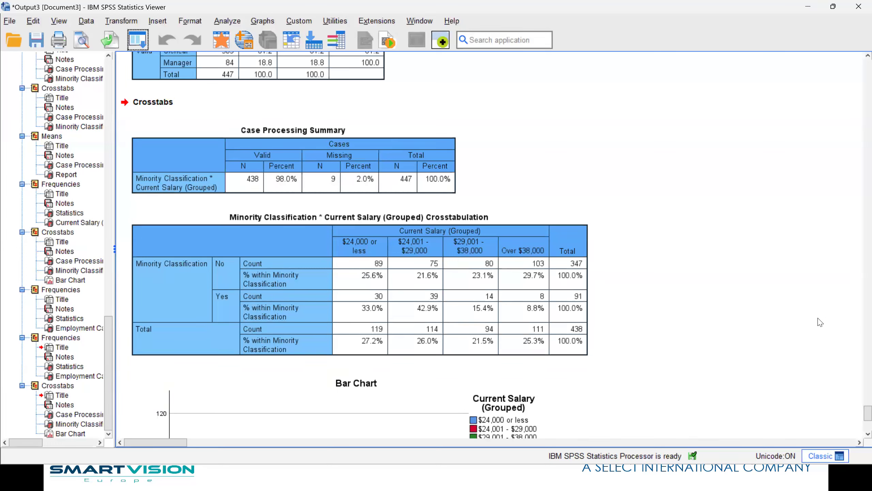
left_click(246, 311)
scroll(724, 298, "down", 5)
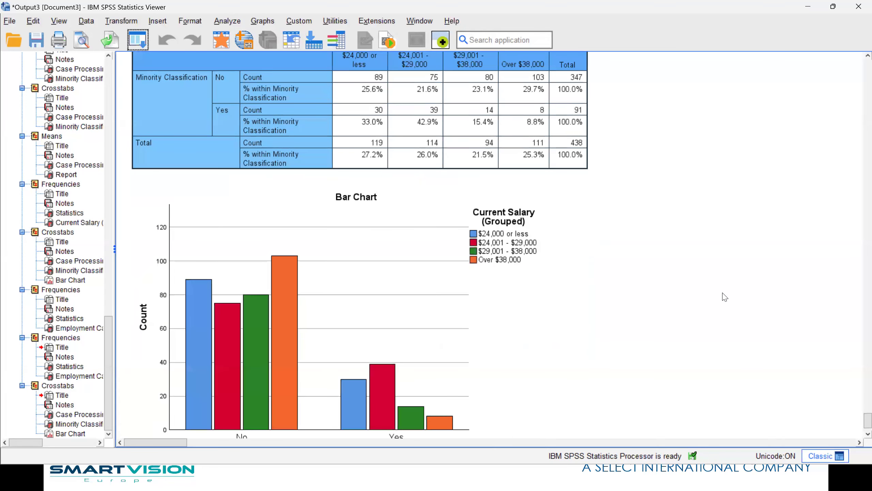
scroll(725, 298, "up", 5)
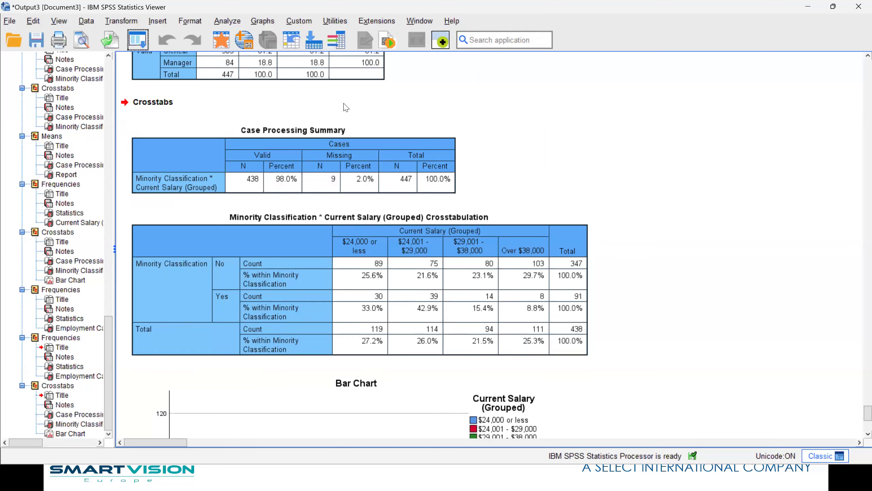
left_click(137, 44)
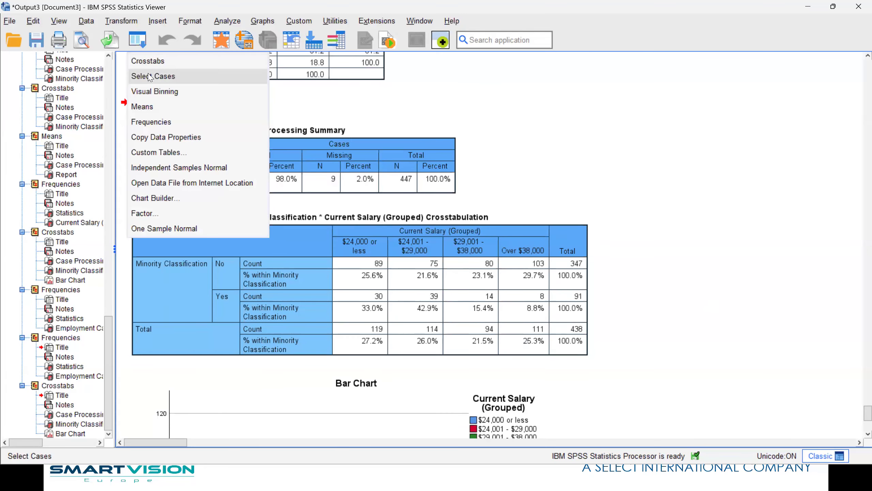
Copy the selected cases into a new dataset named Managers_Clerical.
left_click(150, 77)
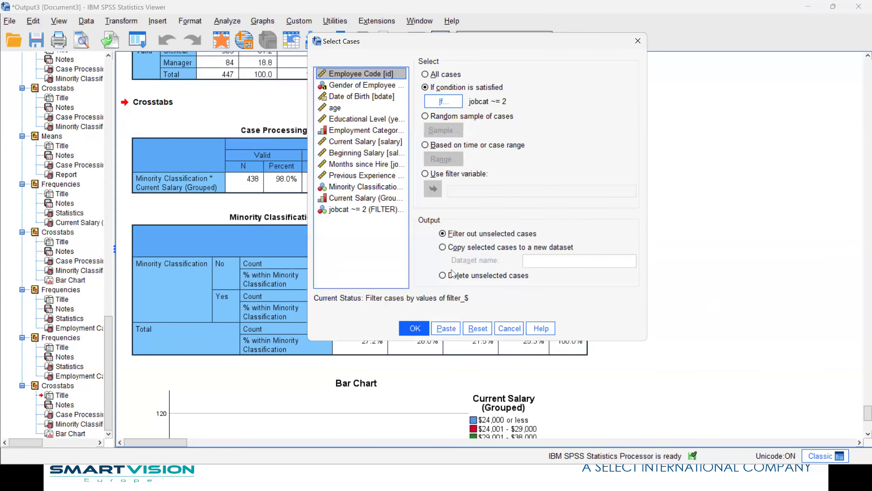
left_click(448, 246)
key("Tab")
type("Managers_Clerical")
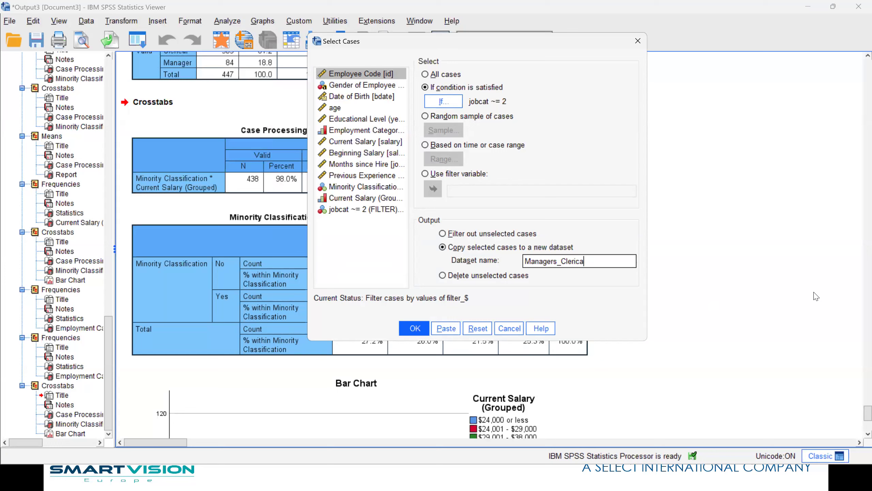
left_click(411, 329)
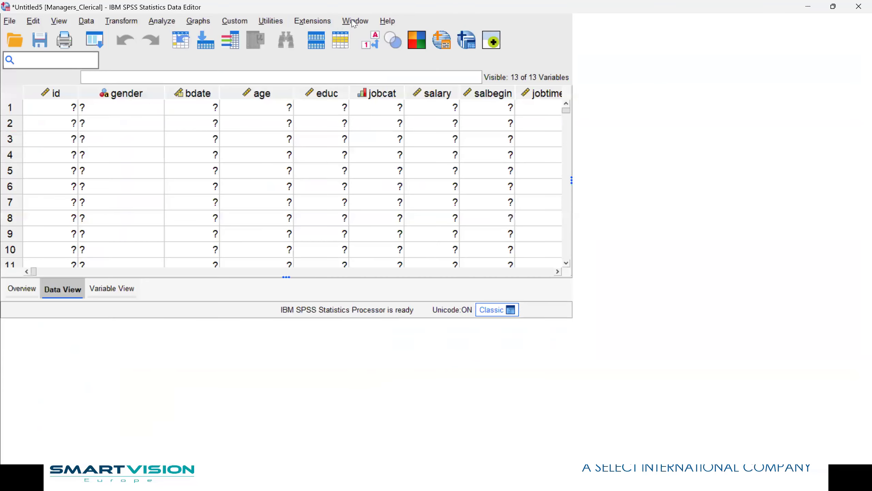
View the Managers_Clerical dataset, then close it without saving.
left_click(353, 21)
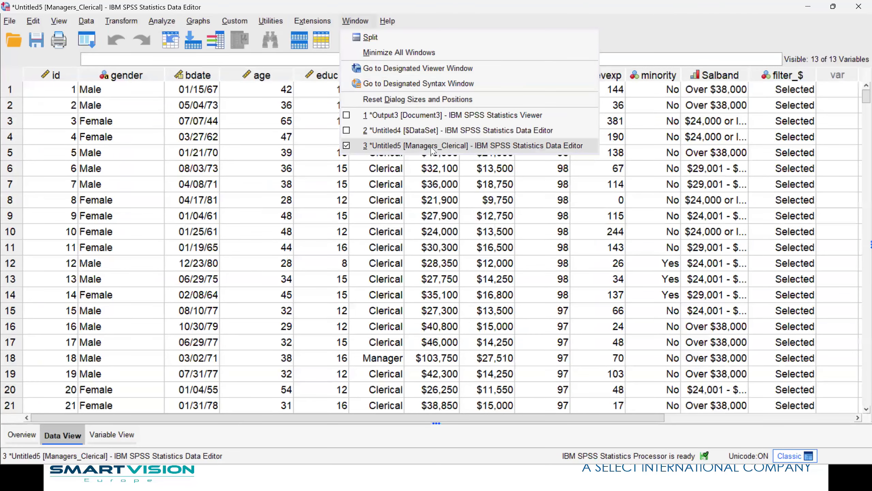
left_click(445, 147)
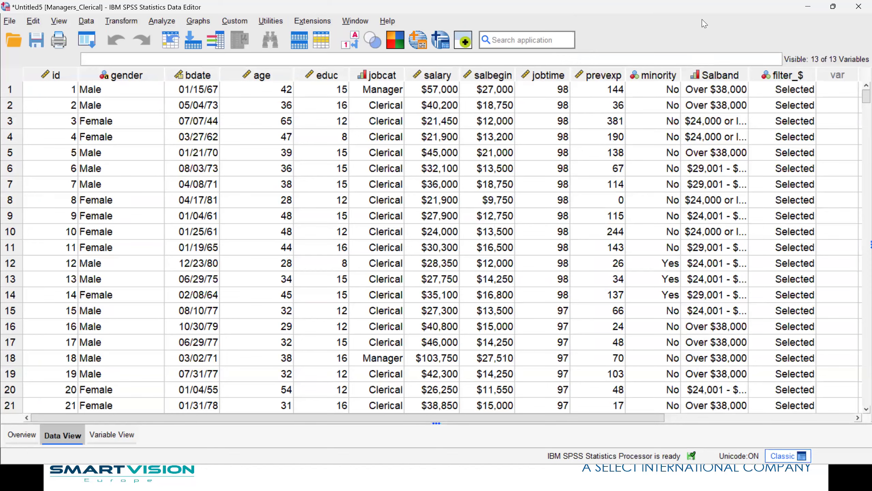
left_click(833, 6)
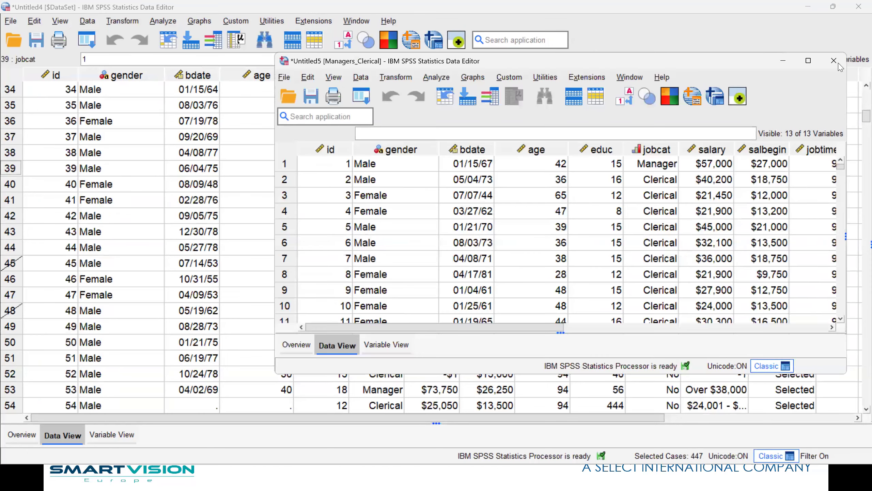
left_click(834, 60)
left_click(561, 242)
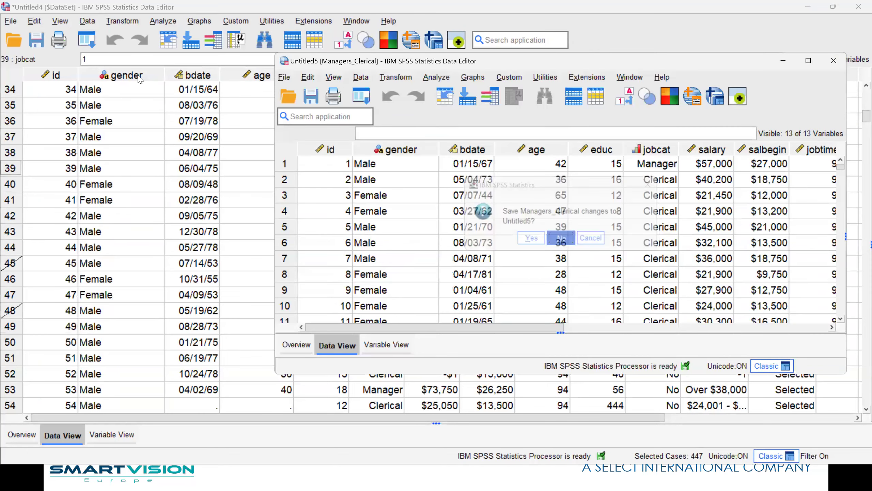
Restore All cases in Select Cases so the filter is switched off.
left_click(92, 44)
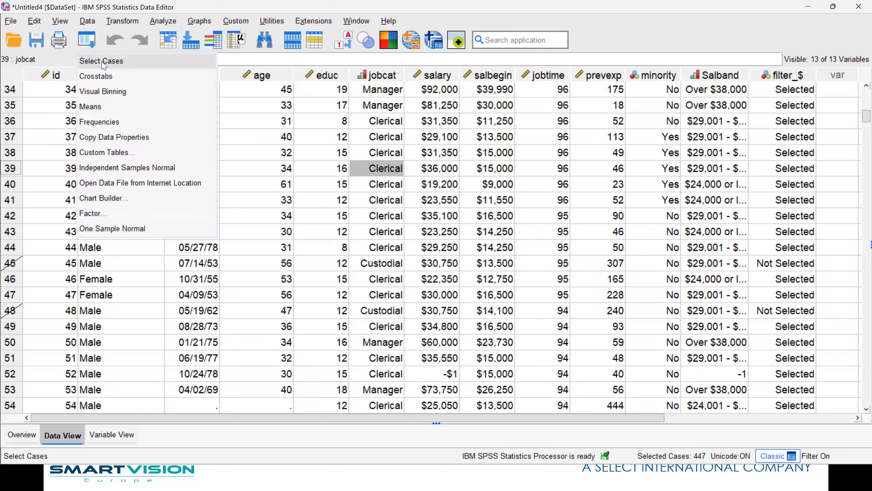
left_click(104, 62)
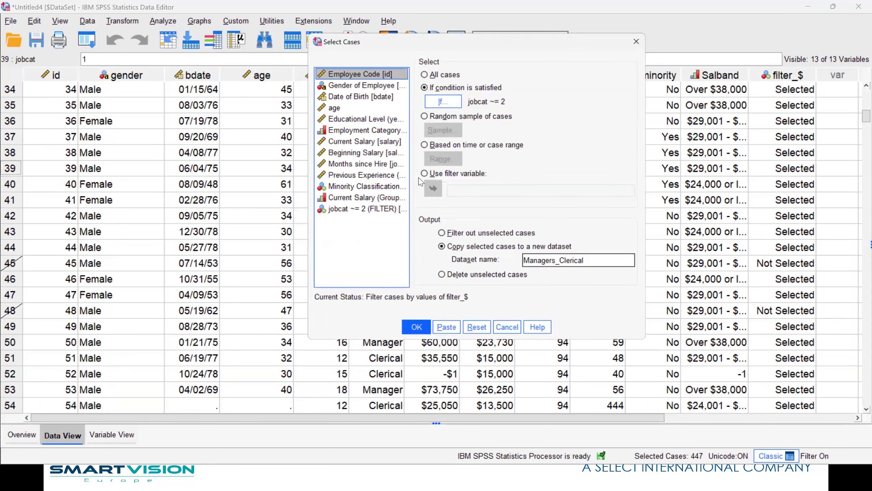
left_click(431, 76)
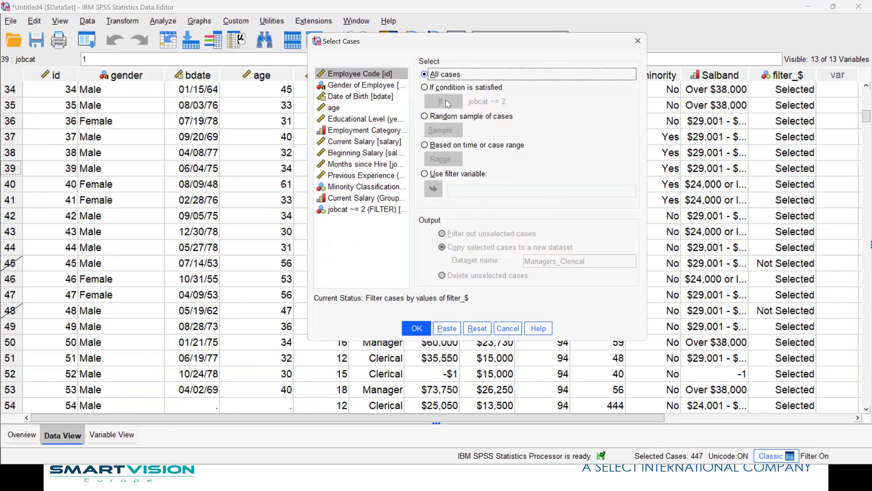
left_click(416, 328)
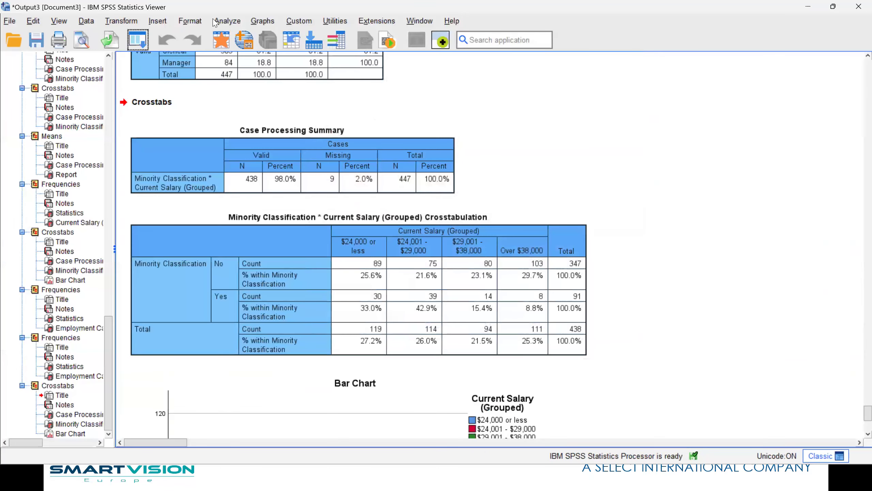
key("alt+Tab")
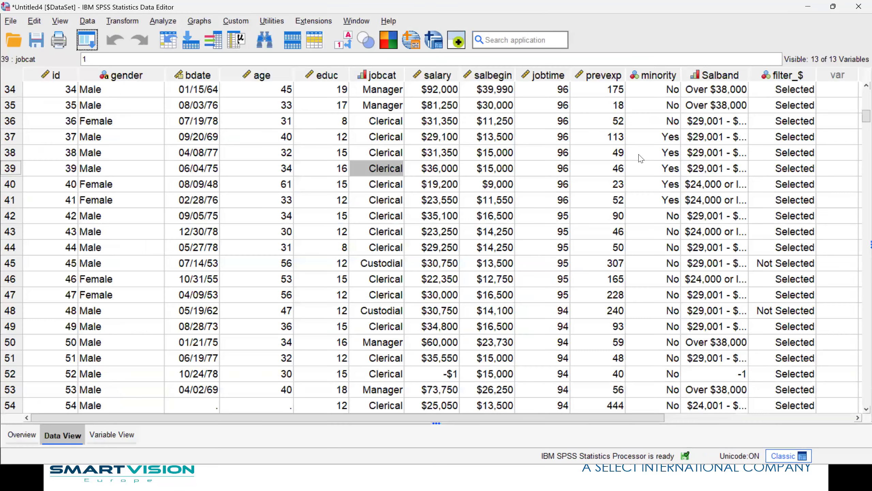
right_click(390, 137)
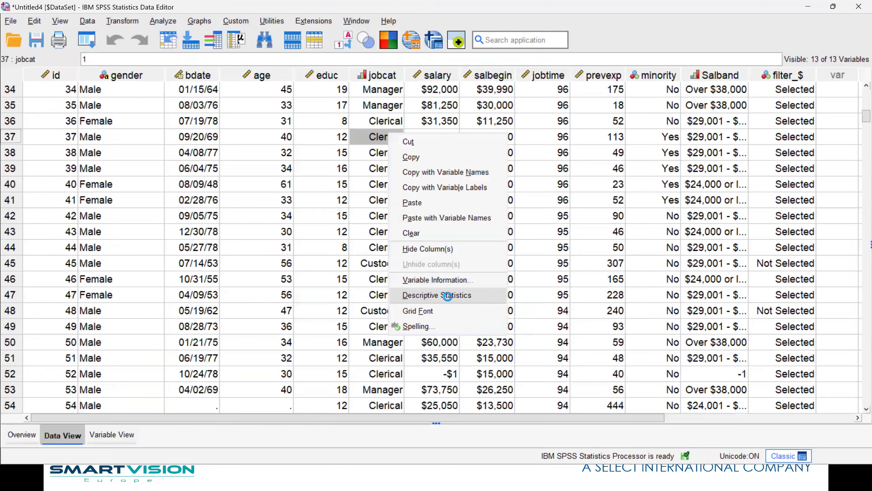
Get Employment Category frequencies for all cases and go back to the Data Editor.
left_click(445, 294)
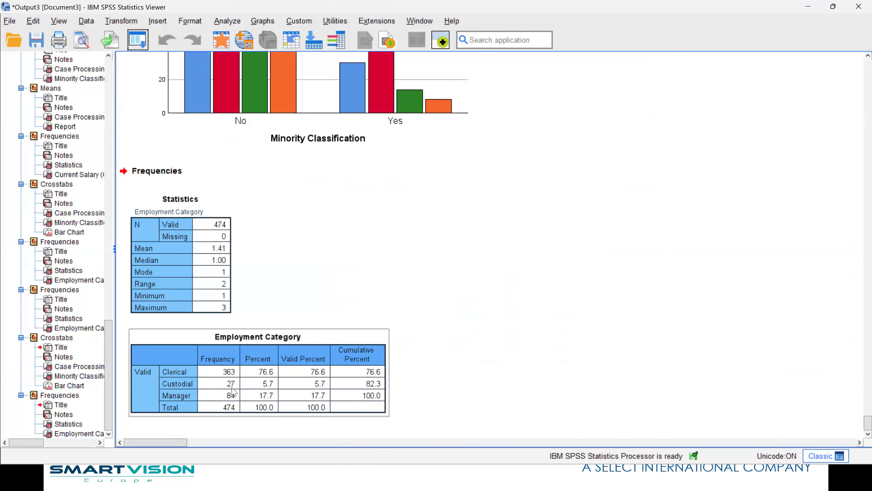
left_click(223, 40)
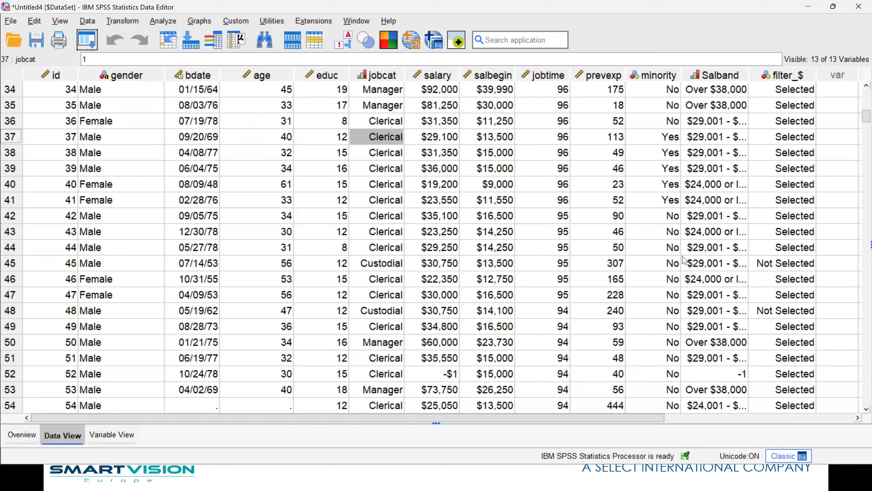
left_click(163, 22)
left_click(585, 168)
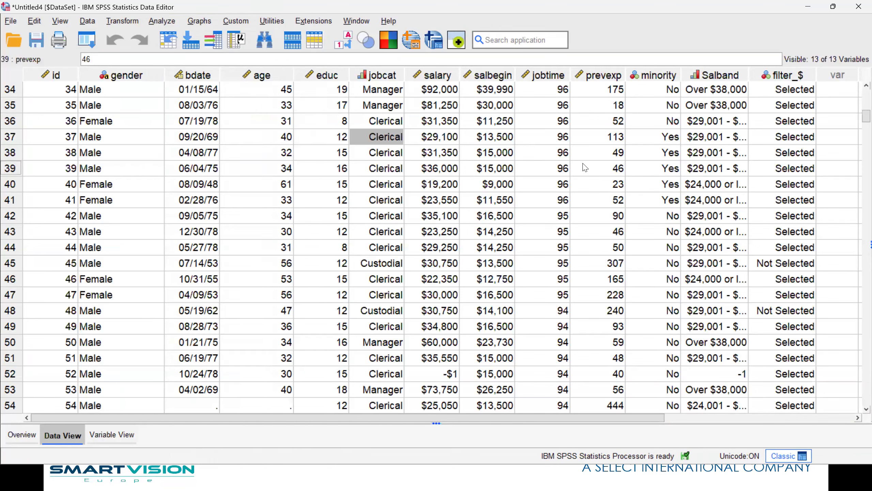
left_click(161, 21)
Build a custom table with Gender and nested Minority Classification in rows, Employment Category in columns.
mouse_move(293, 99)
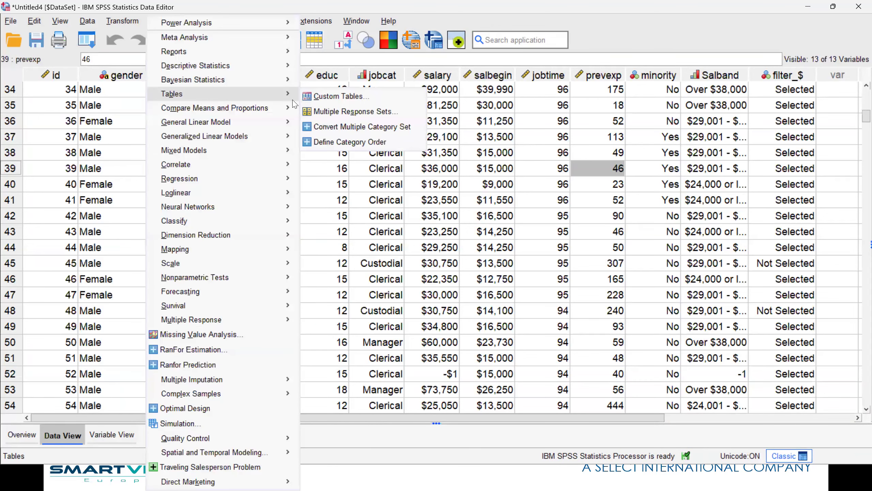
left_click(341, 99)
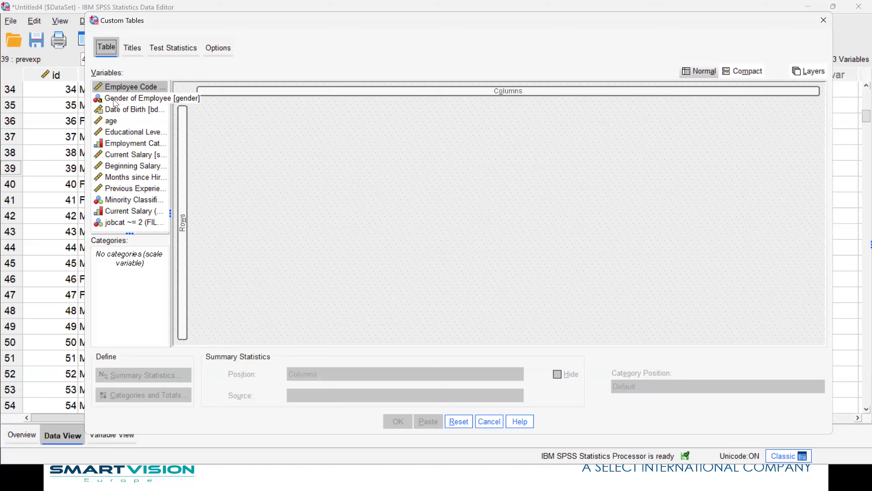
left_click_drag(110, 101, 183, 141)
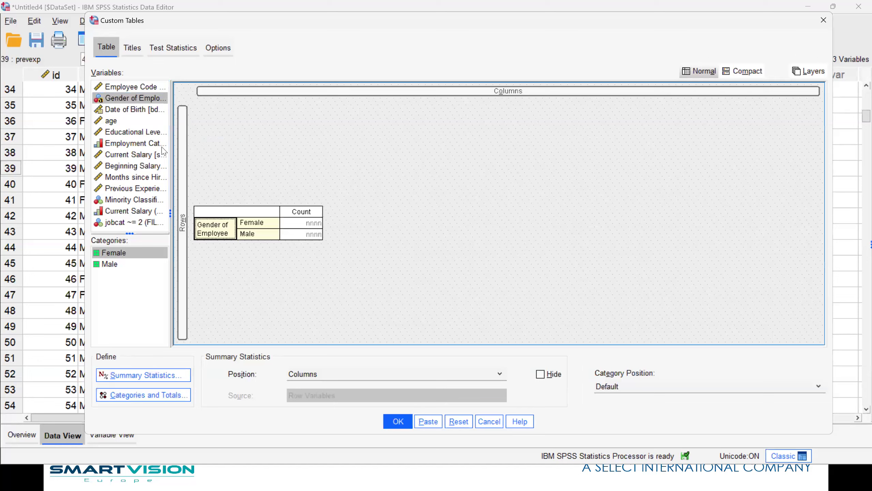
left_click_drag(109, 148, 339, 91)
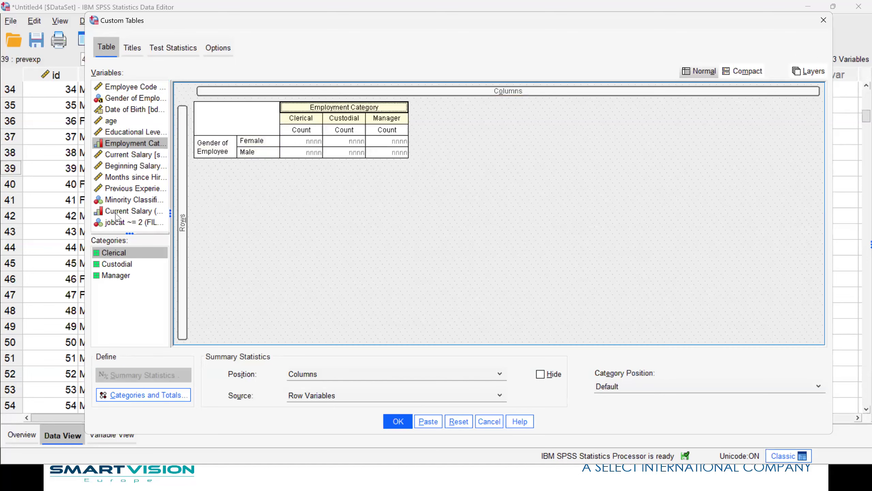
left_click_drag(134, 203, 280, 152)
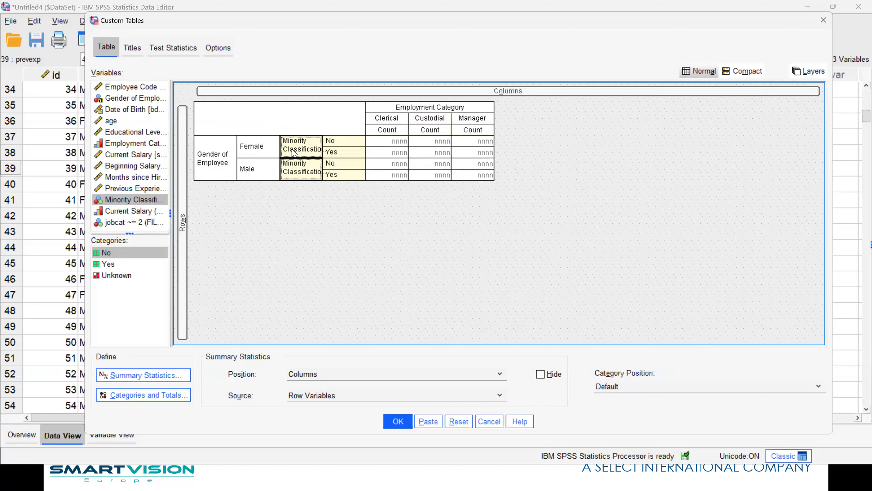
Hide the Gender of Employee variable label in the table rows.
left_click(208, 166)
right_click(210, 165)
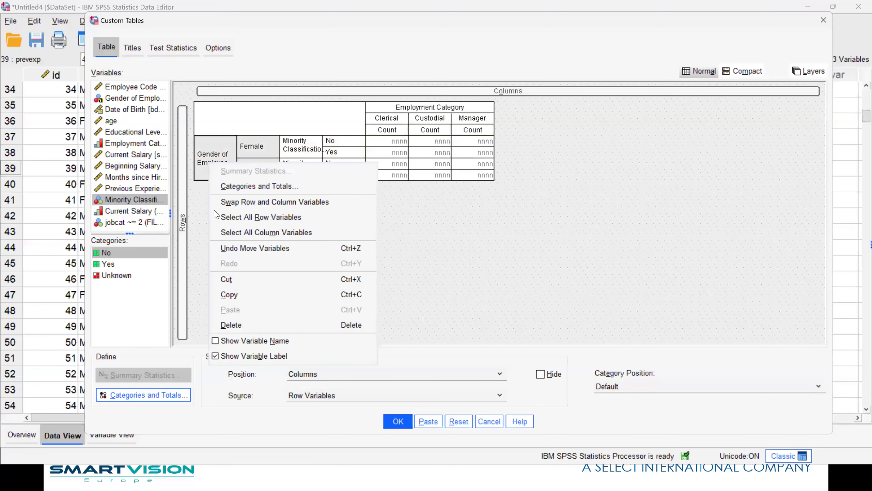
left_click(238, 357)
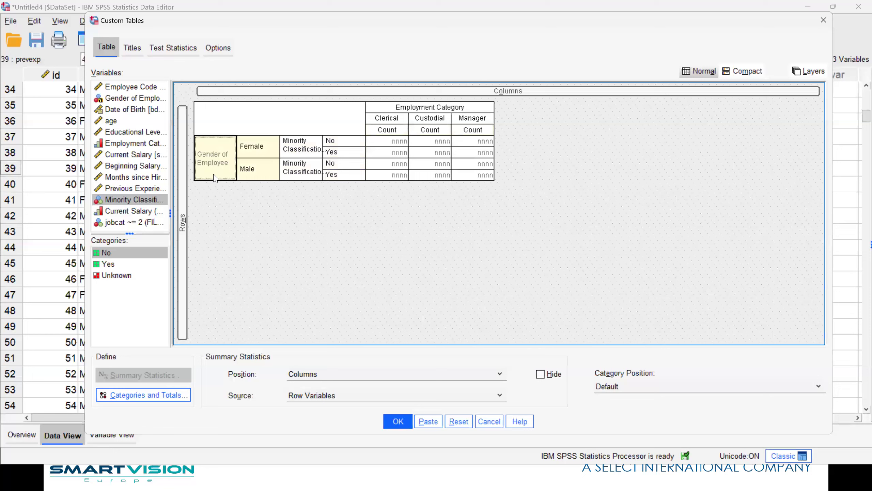
Add Current Salary, Beginning Salary and age to the table columns.
left_click(125, 156)
left_click_drag(125, 156, 505, 112)
left_click_drag(136, 164, 544, 123)
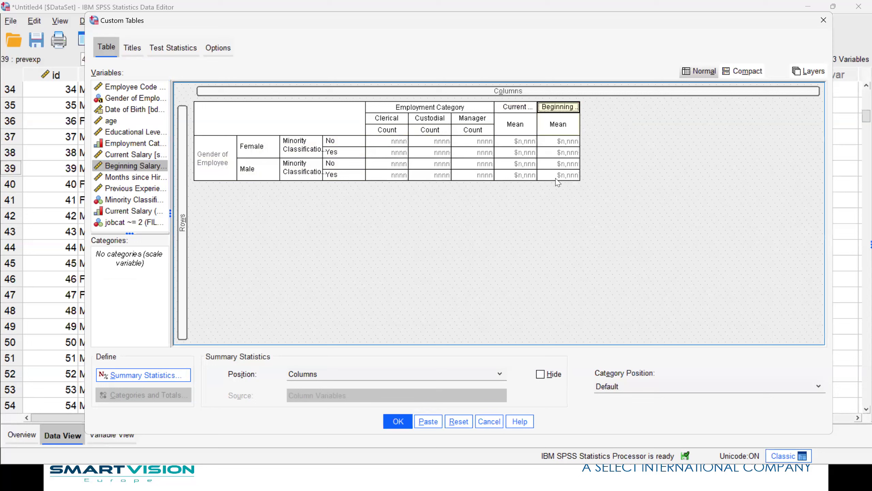
left_click_drag(110, 123, 596, 119)
Add a Gender total labelled 'Base' positioned above the Female and Male categories.
left_click(205, 156)
left_click(154, 394)
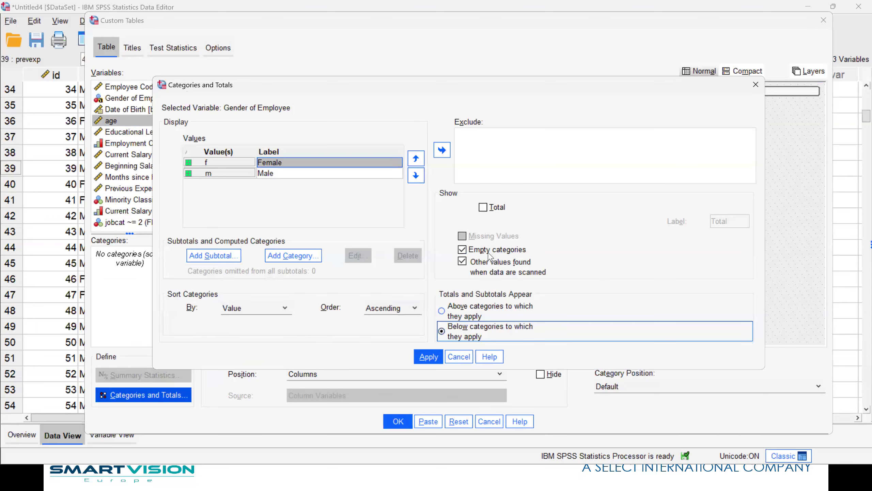
left_click(483, 207)
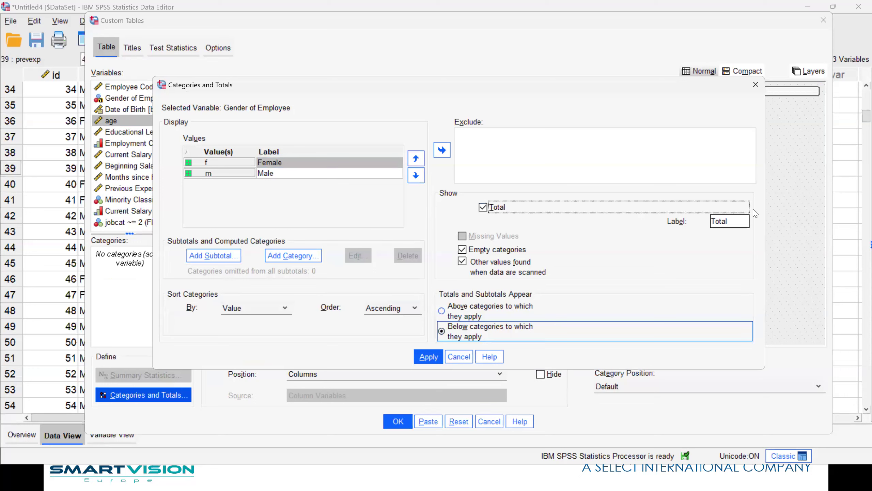
key("Tab")
type("Base")
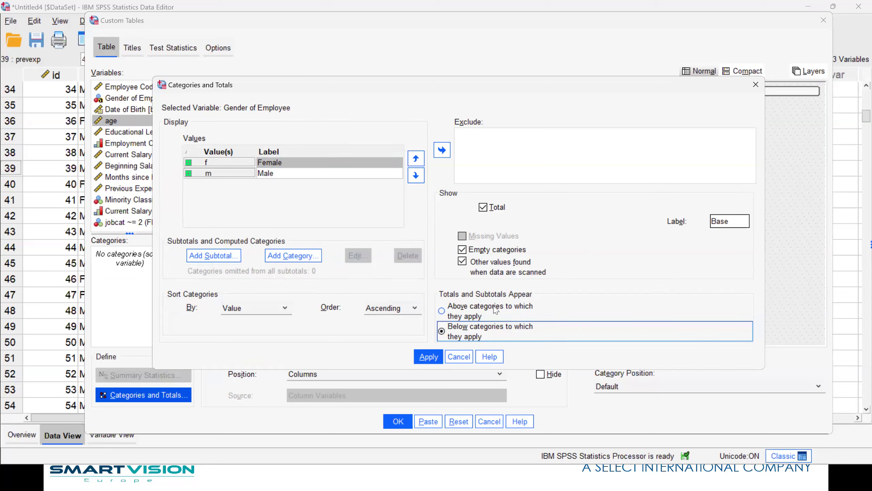
left_click(442, 310)
left_click(428, 356)
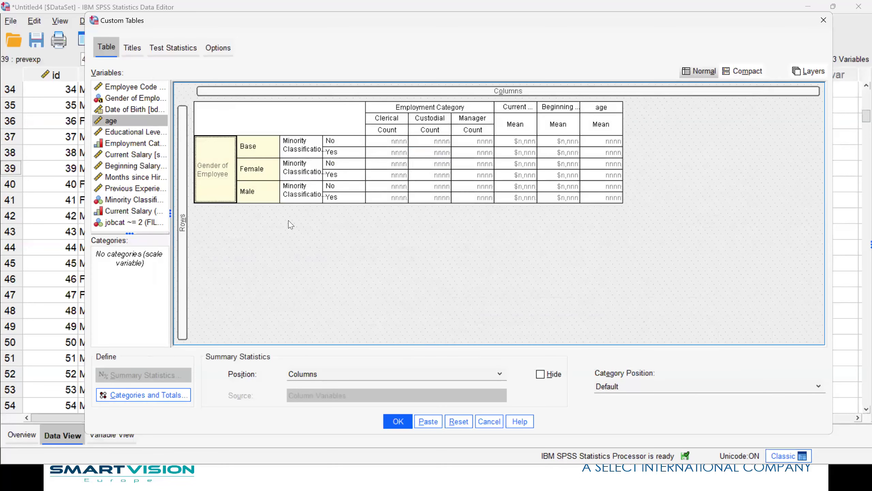
left_click(420, 107)
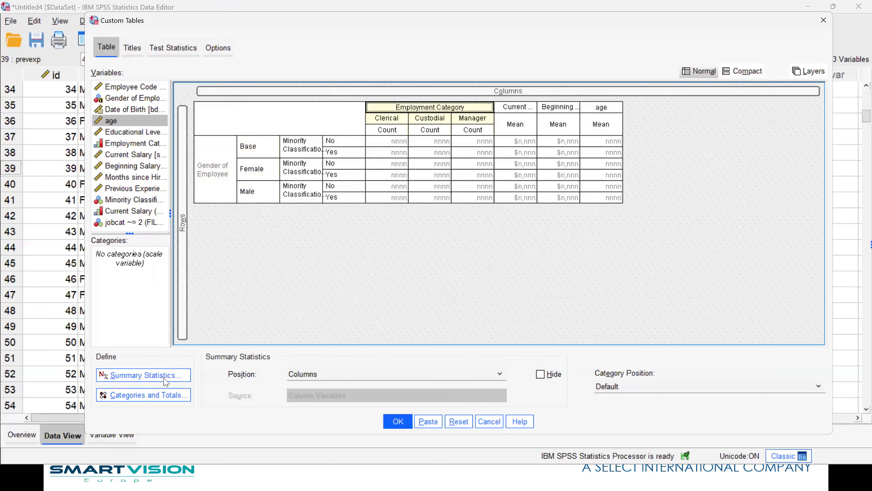
left_click(167, 379)
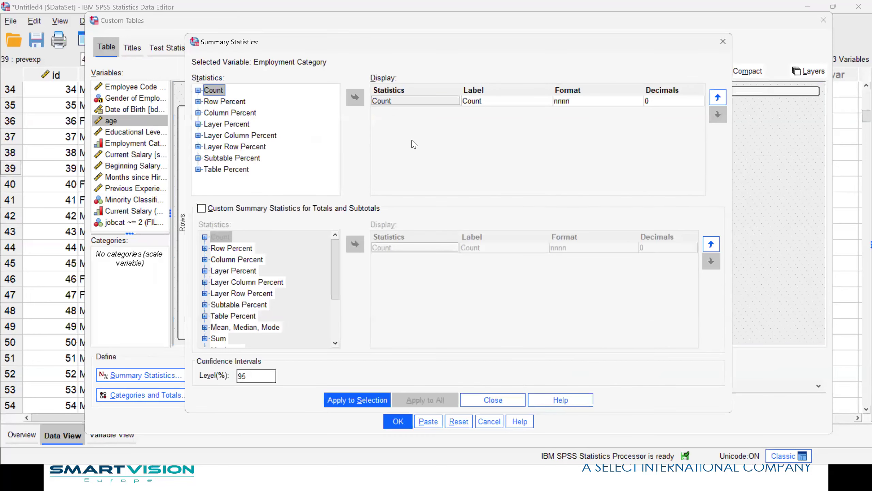
Add Row N % relabelled 'Row Percent' to the Employment Category statistics.
left_click(199, 101)
left_click(233, 101)
left_click(355, 98)
mouse_move(486, 112)
left_mouse_down()
mouse_move(499, 112)
mouse_move(479, 112)
left_mouse_up()
type("Percent")
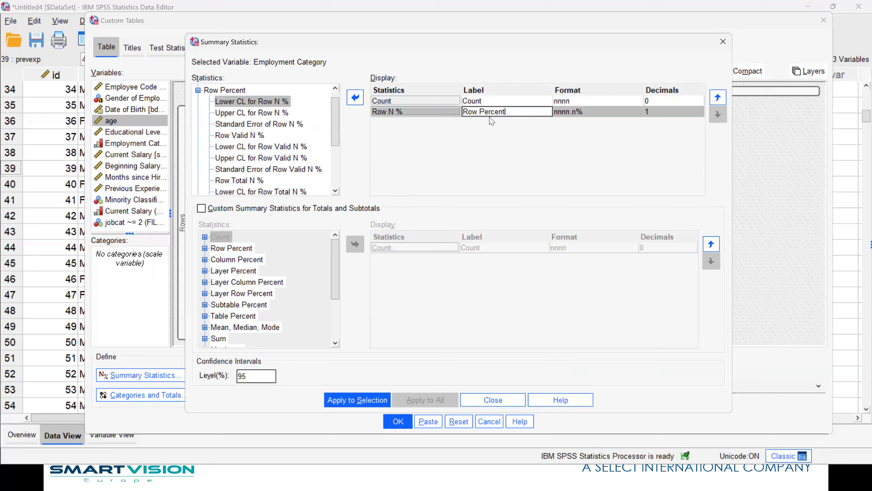
left_click(365, 404)
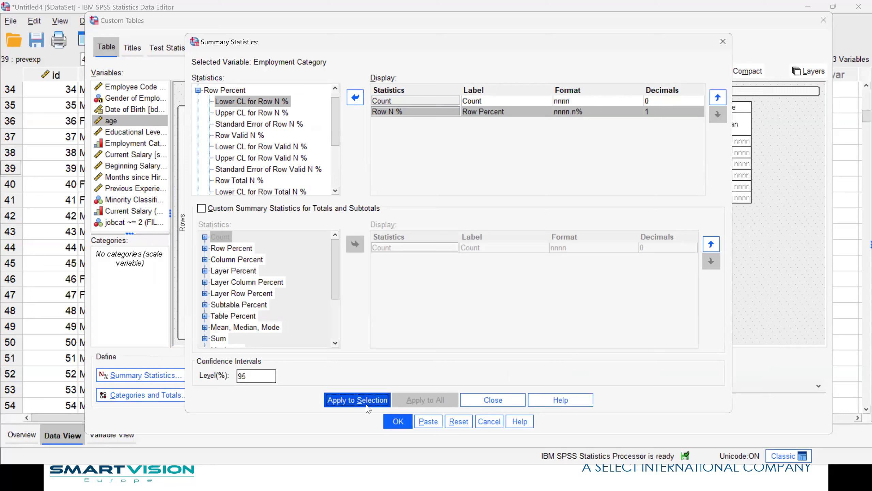
left_click(510, 401)
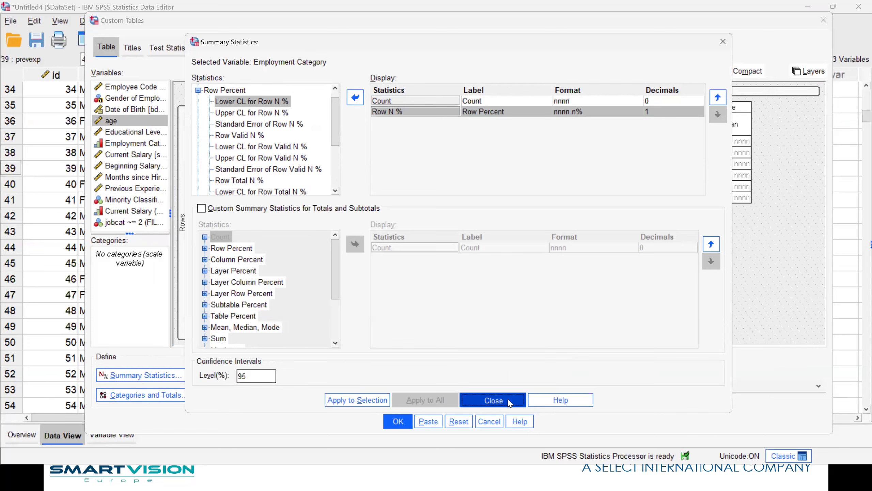
Replace Mean with Median for age, then run the custom table.
left_click(653, 109)
left_click(726, 109)
left_click(136, 375)
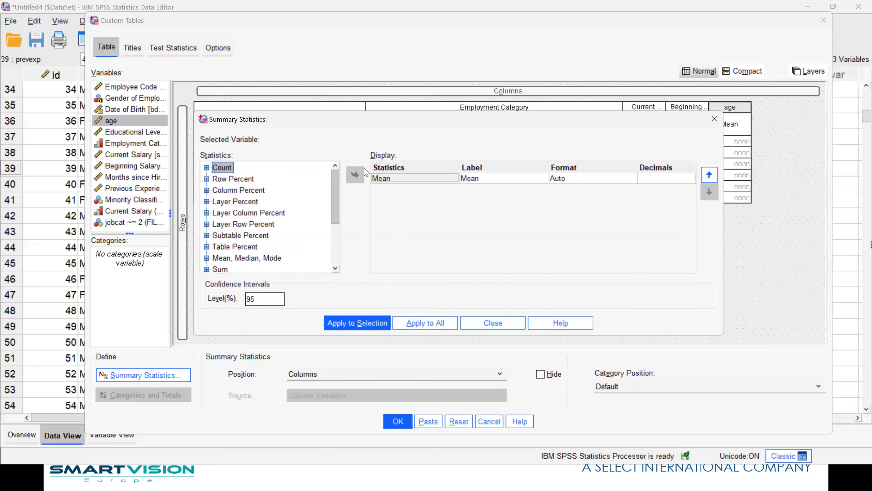
left_click(356, 175)
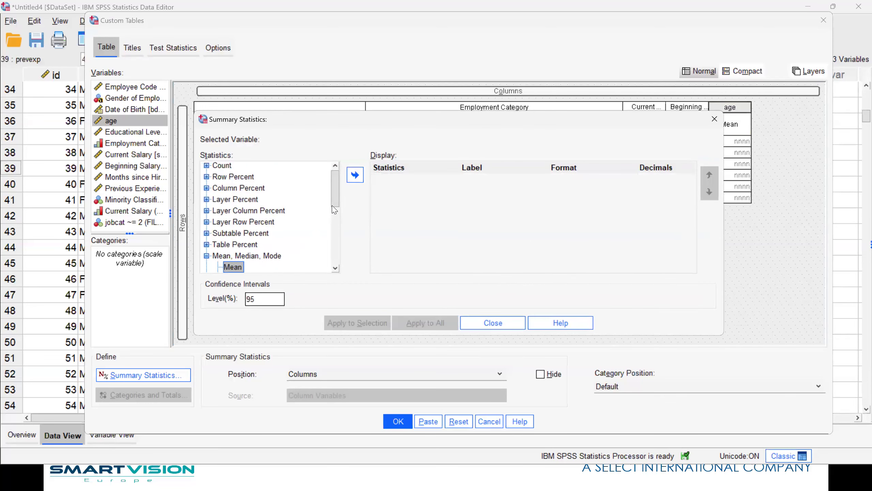
left_click_drag(335, 203, 335, 221)
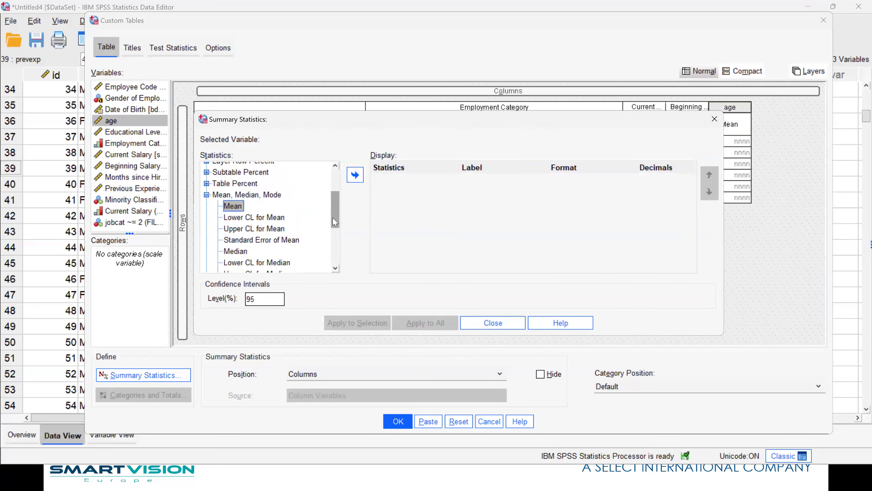
left_click(237, 252)
left_click(355, 180)
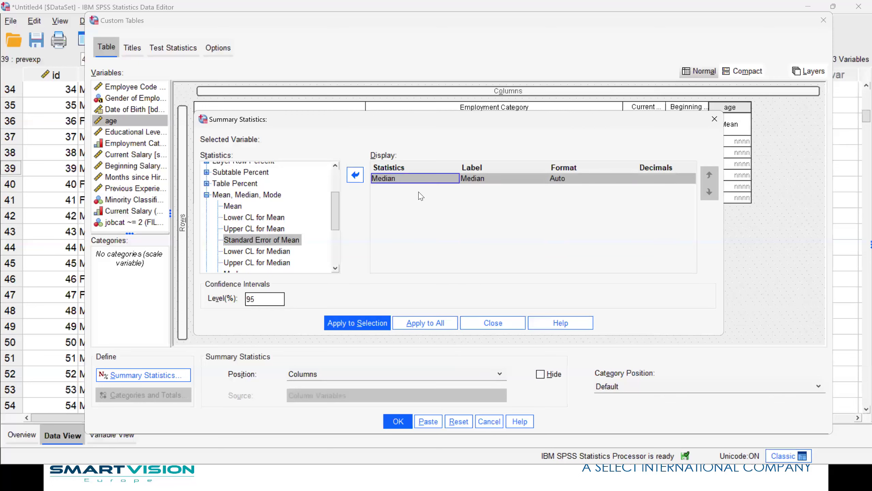
left_click(359, 325)
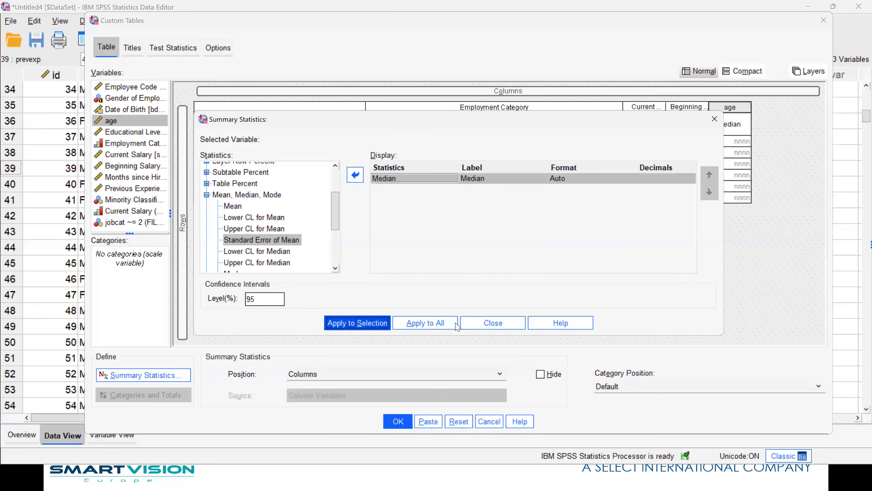
left_click(493, 323)
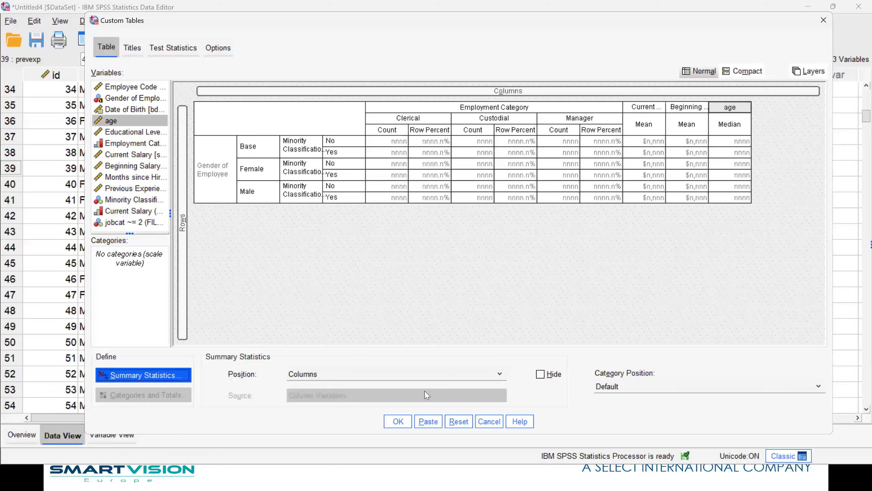
left_click(398, 421)
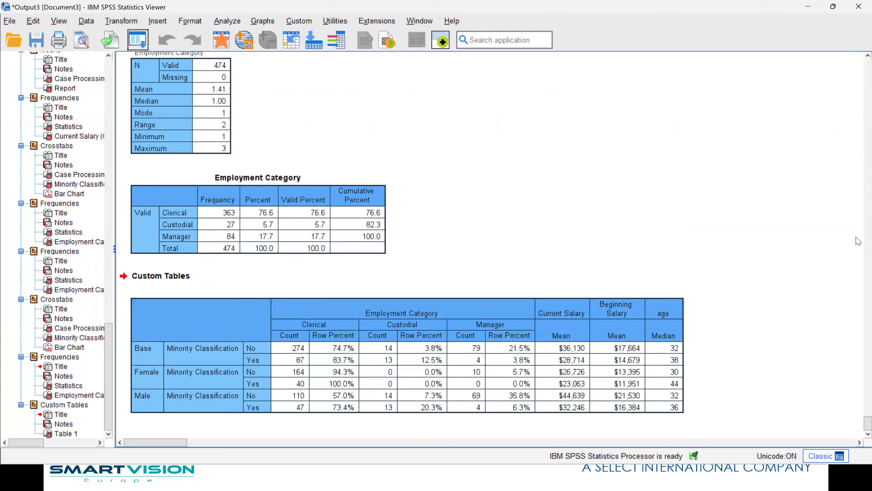
Select the finished custom table of counts, row percents, salary means and age medians.
left_click(522, 345)
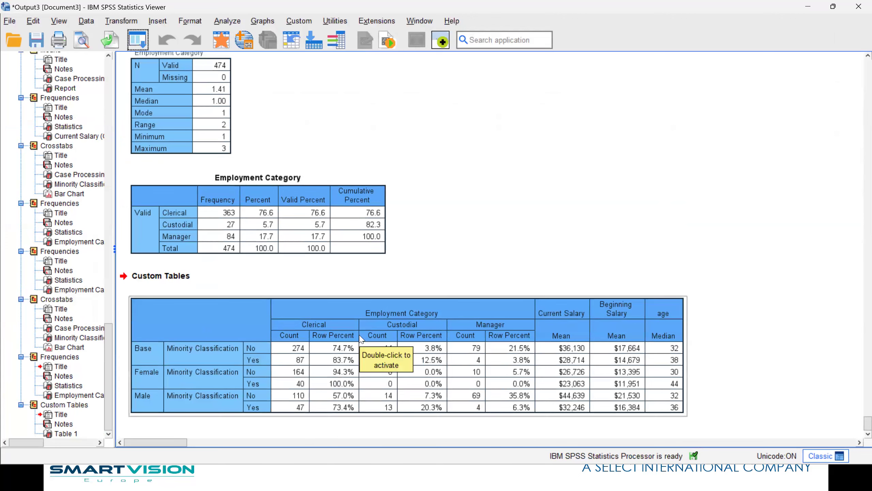
left_click(332, 401)
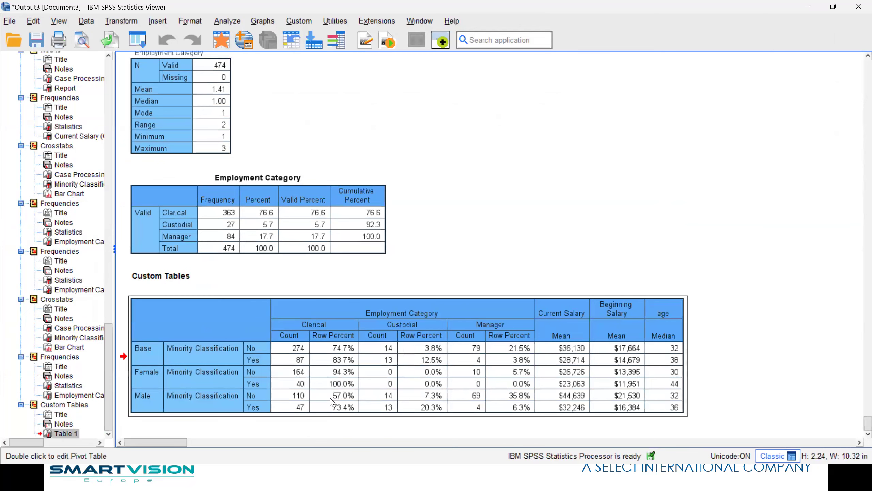
Create a bar chart of the Base Clerical row percentages 74.7% and 83.7%.
double_click(350, 349)
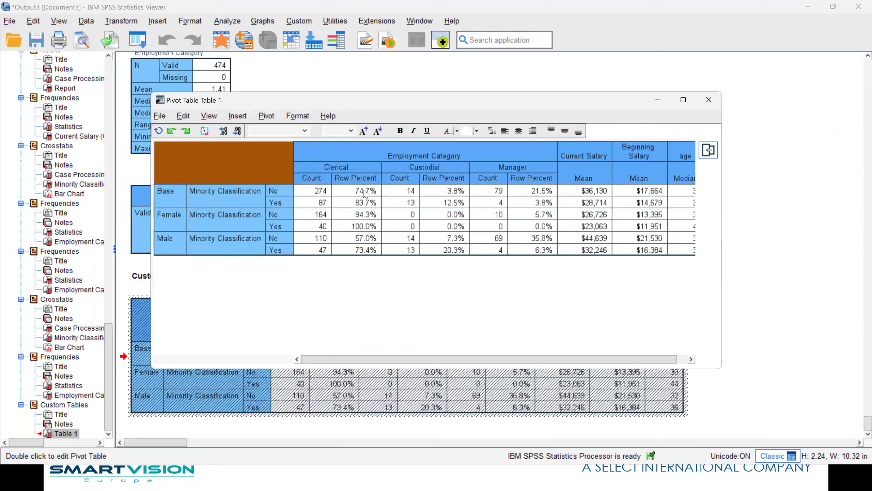
left_click_drag(367, 205, 359, 192)
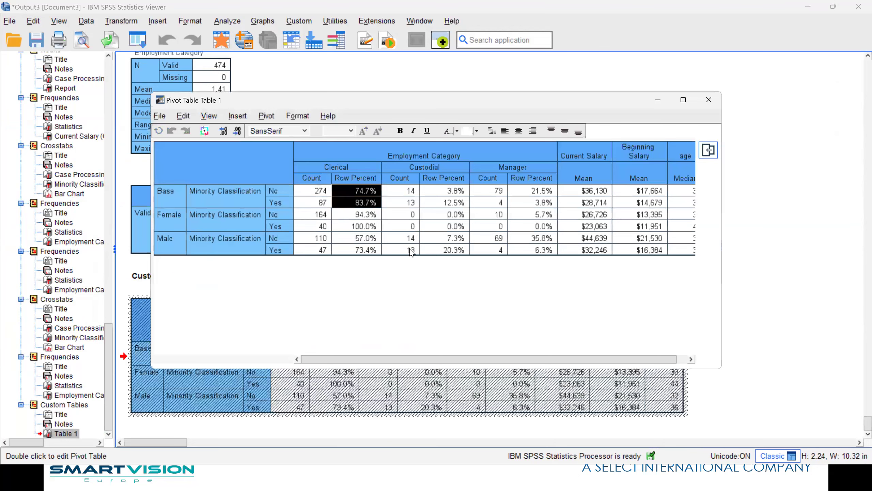
right_click(367, 203)
mouse_move(448, 318)
left_click(565, 319)
scroll(799, 298, "down", 5)
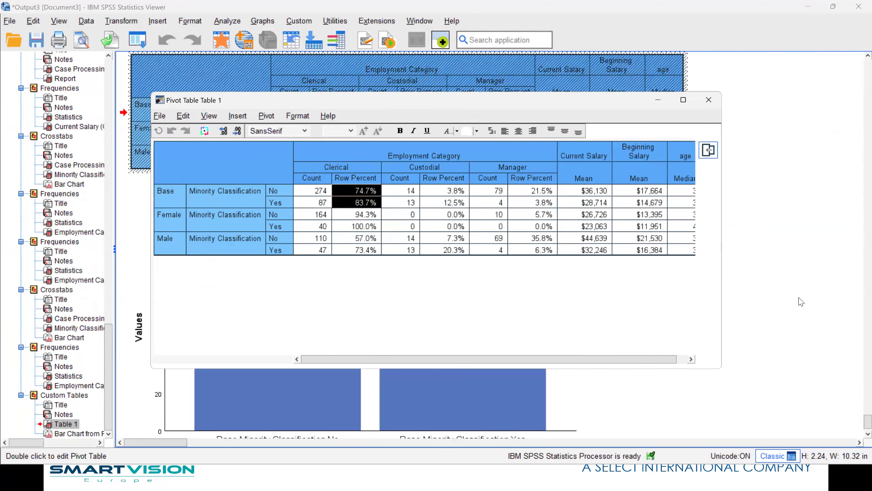
scroll(796, 300, "up", 3)
left_click(708, 100)
Reopen the custom table in the pivot editor and bring up its table look options.
scroll(580, 331, "down", 3)
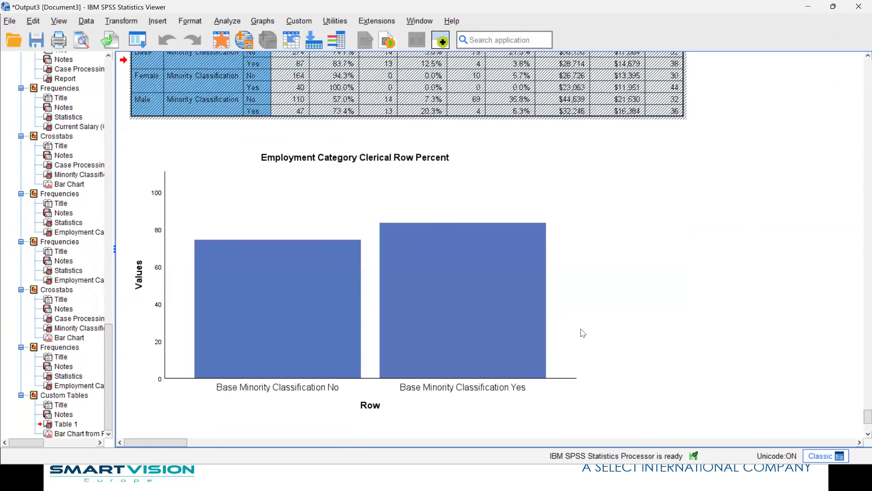
scroll(446, 350, "up", 4)
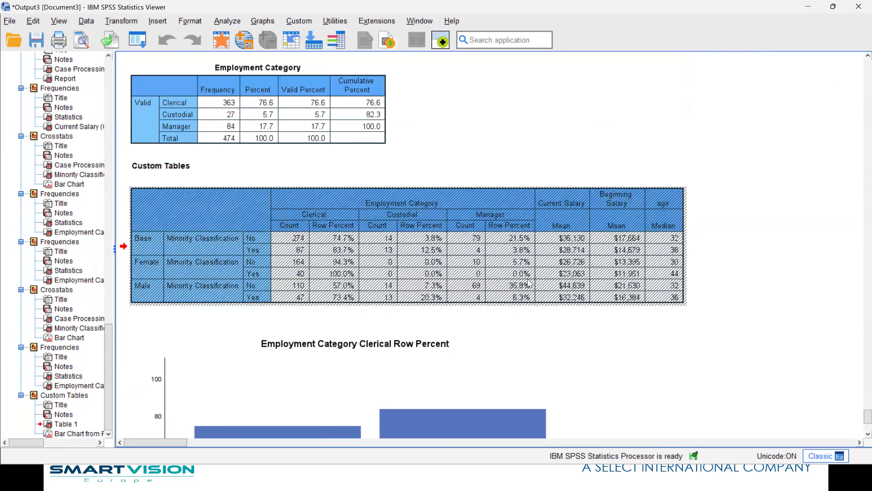
double_click(424, 261)
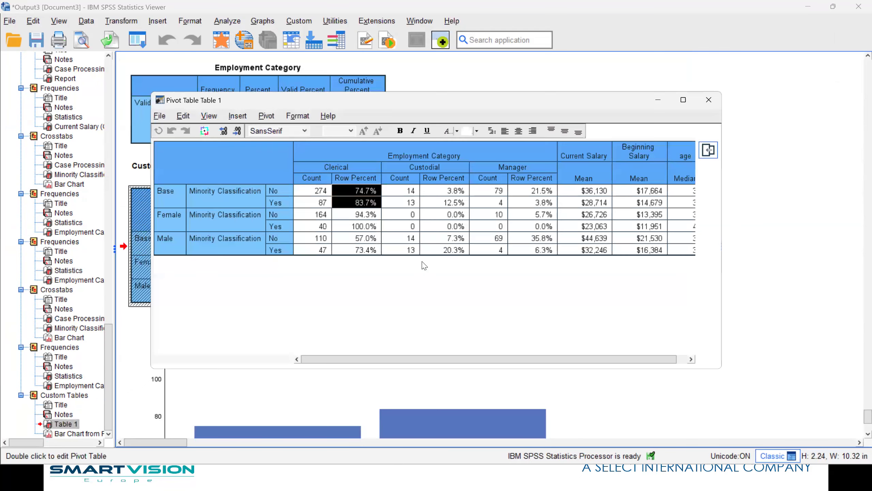
left_click(297, 116)
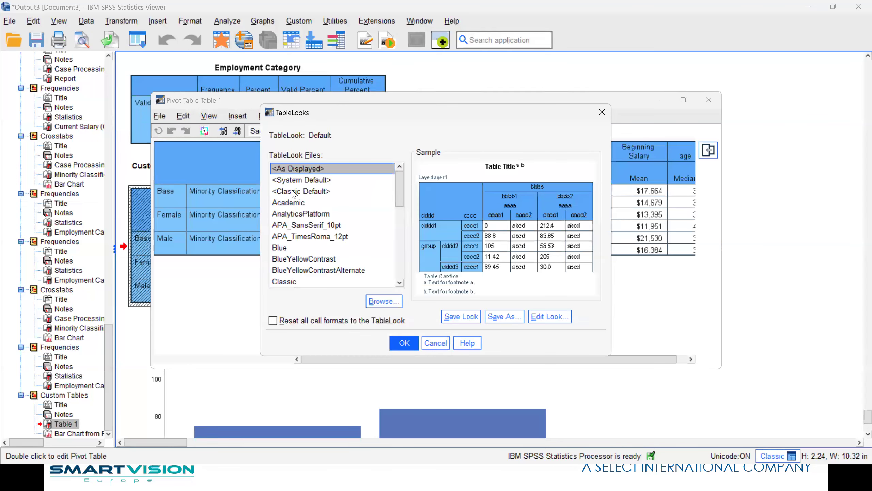
Preview the table looks from Blue downward and apply WebReportBlue to the custom table.
left_click(285, 248)
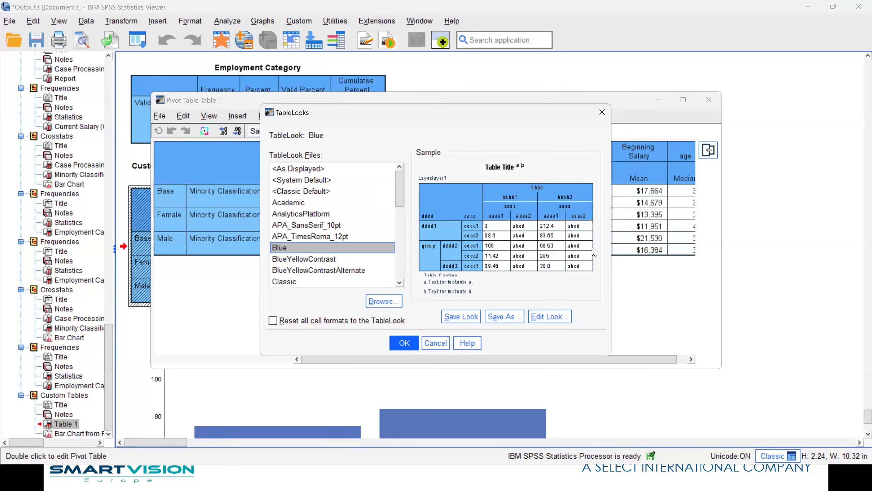
key("Down")
key("Down")
key("Down")
key("Down")
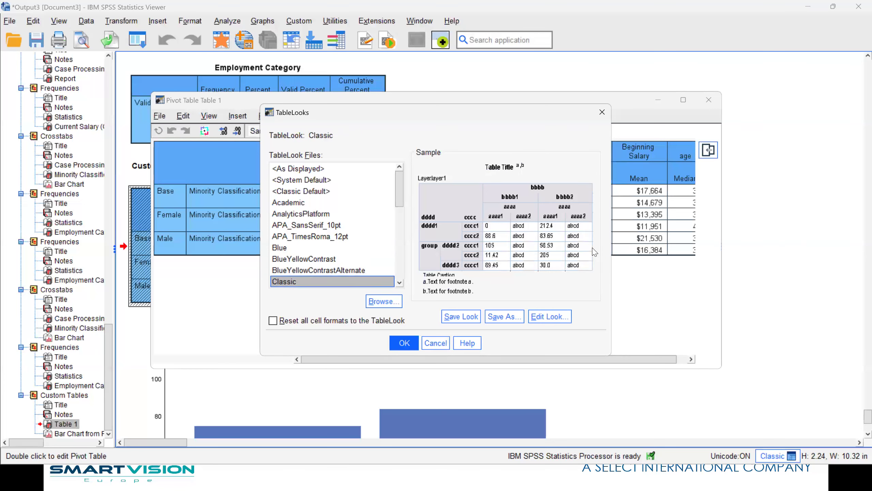
key("Down")
key("Down")
key("Down")
key("Down")
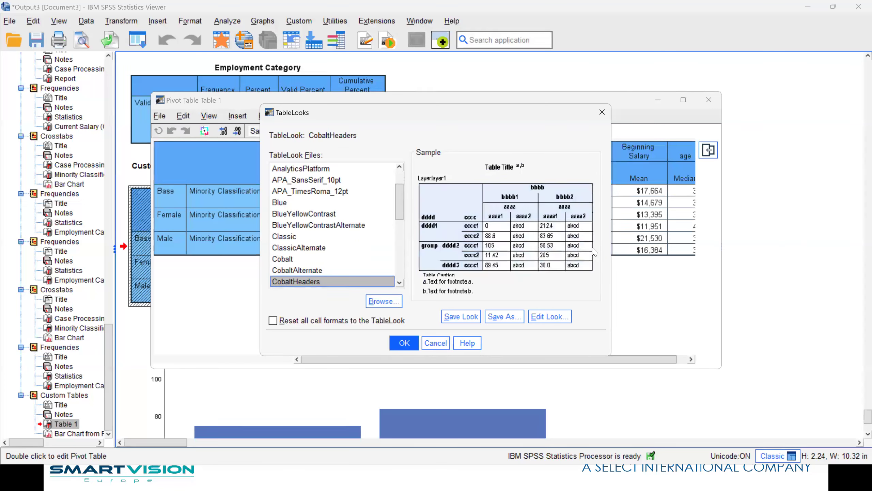
key("Down")
key("Down")
key("Down")
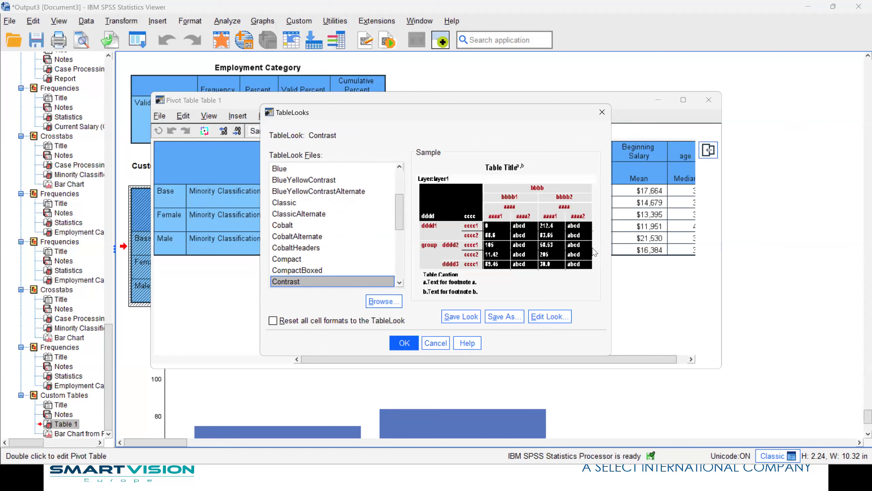
key("Down")
key("Down")
key("Down")
key("Down")
key("Down")
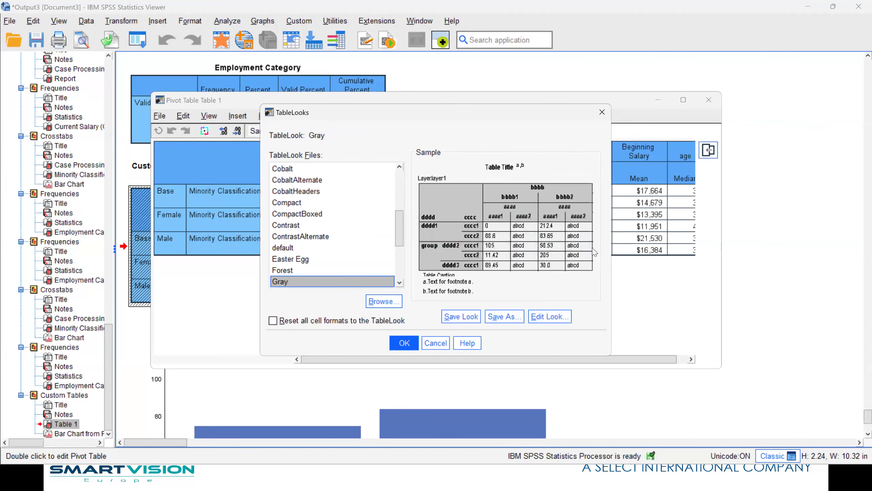
key("Down")
key("Down")
key("Down")
key("Down")
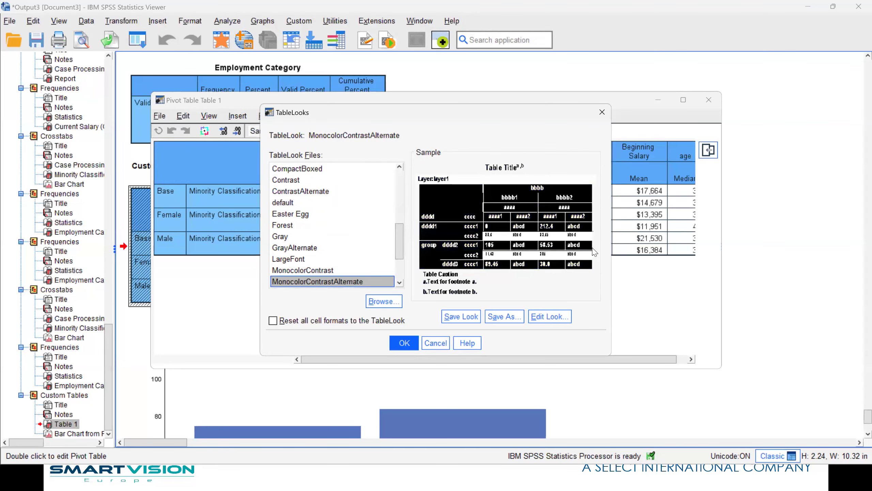
key("Down")
key("Down")
key("Down")
key("Down")
key("Down")
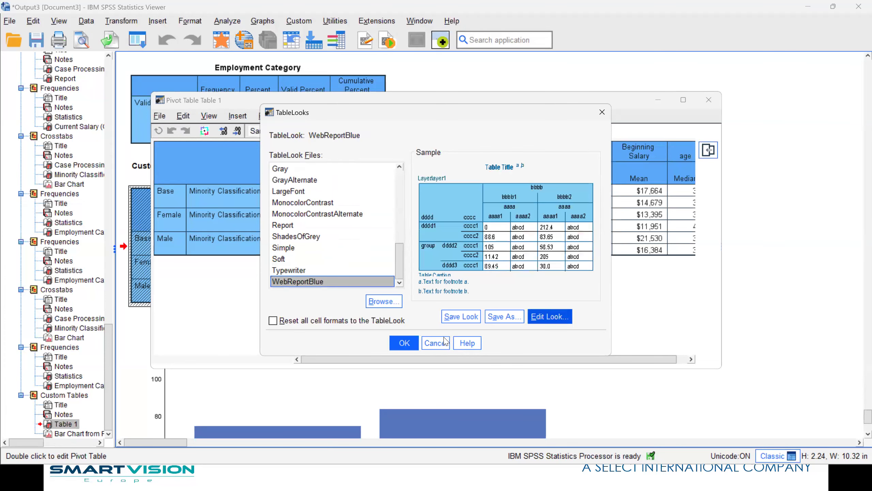
left_click(416, 346)
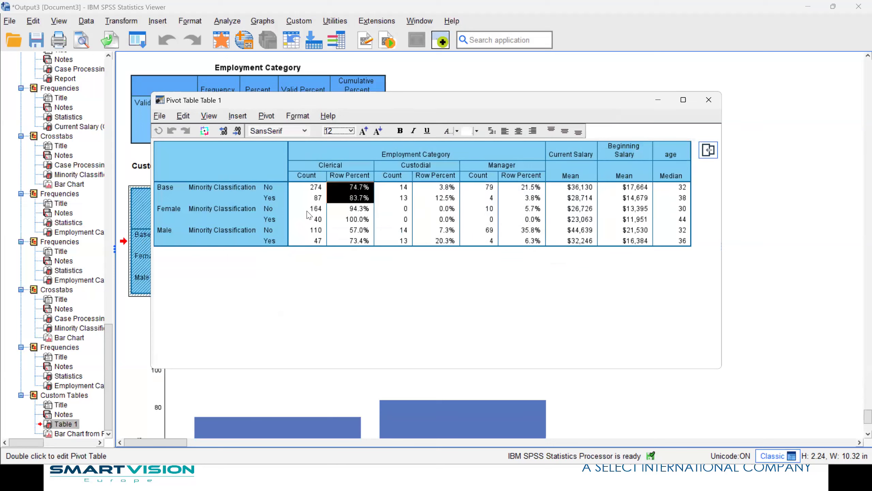
From the Clerical Row Percent cell, open TableLooks, choose Edit Look and browse its property tabs.
left_click(250, 160)
left_click(356, 158)
double_click(357, 159)
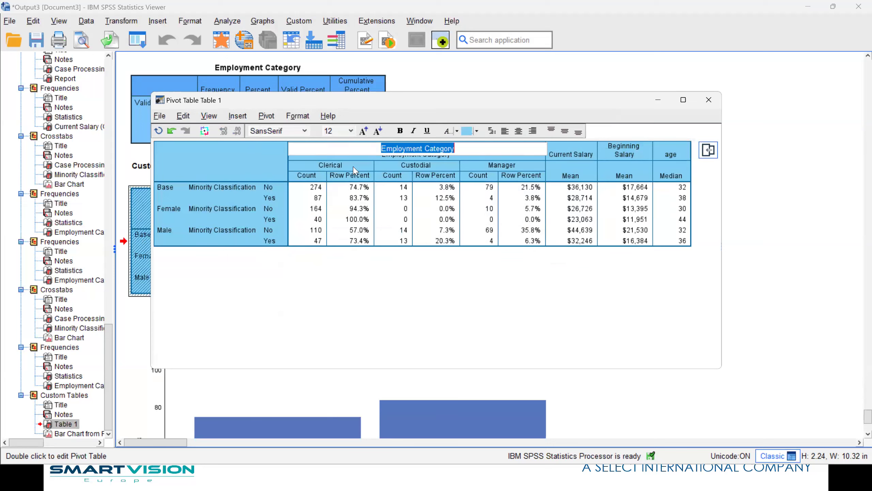
left_click(359, 175)
right_click(359, 176)
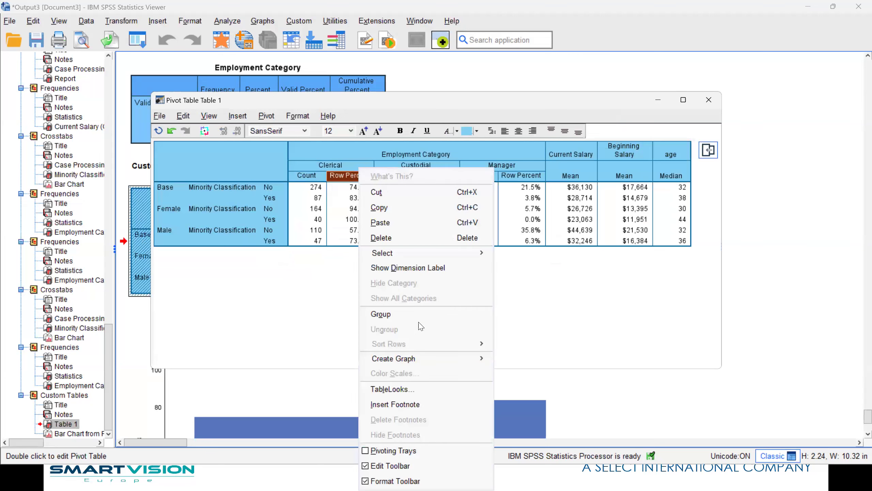
left_click(421, 394)
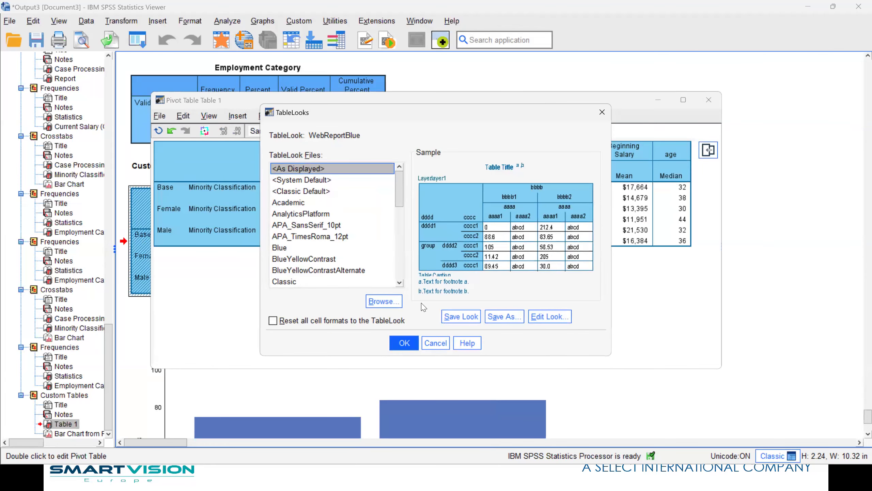
left_click(549, 317)
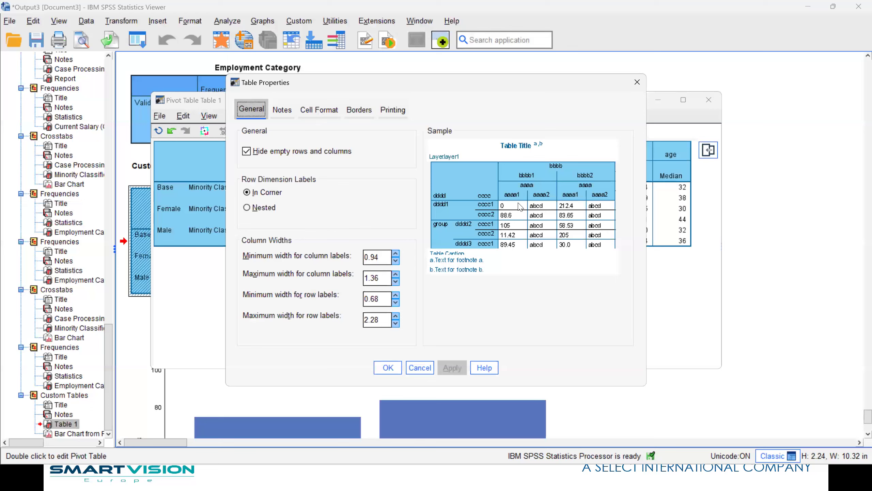
left_click(357, 112)
left_click(289, 110)
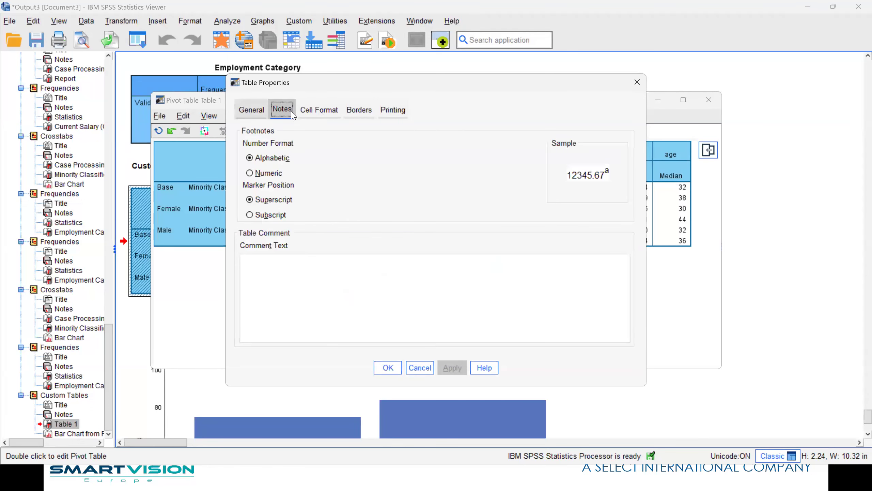
left_click(255, 111)
Make all table borders red and dashed, then dismiss TableLooks and close the pivot editor.
left_click(360, 116)
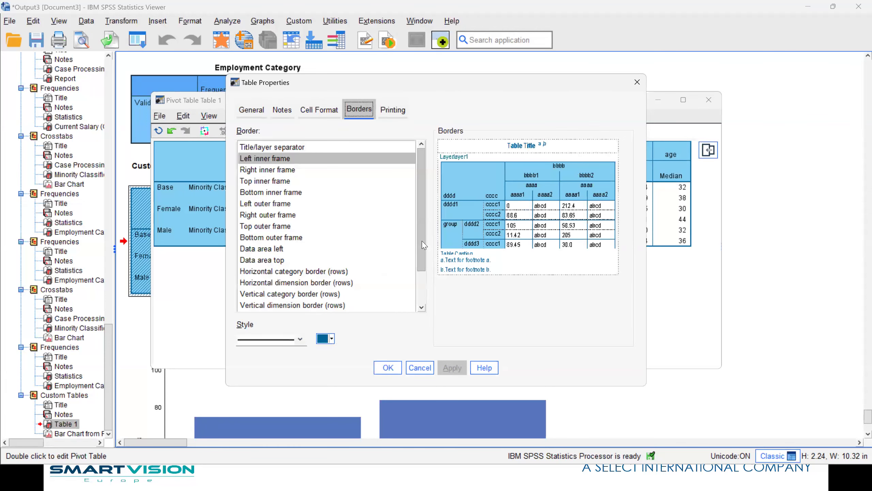
scroll(421, 244, "down", 2)
left_click(323, 305)
left_click(332, 339)
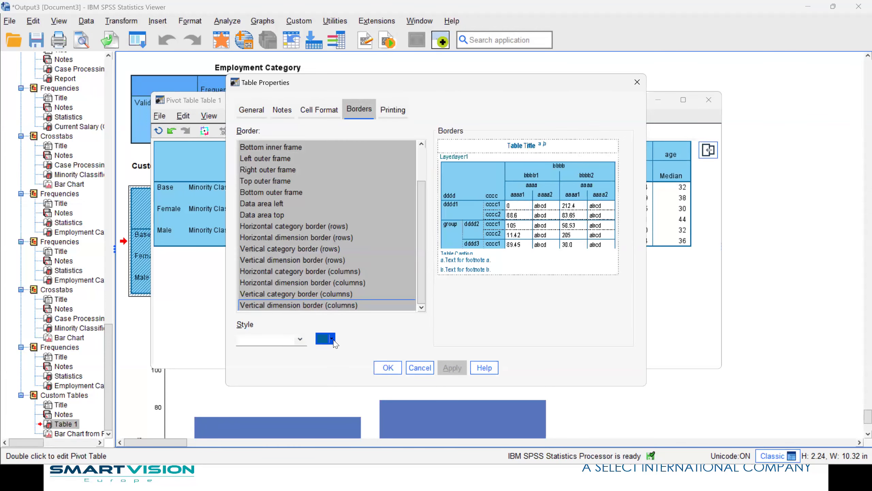
left_click(357, 358)
left_click(292, 340)
left_click(273, 375)
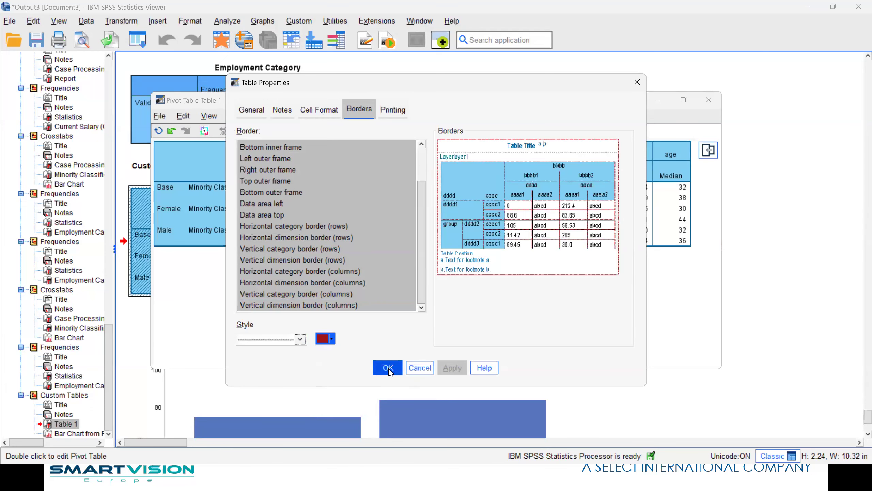
left_click(388, 368)
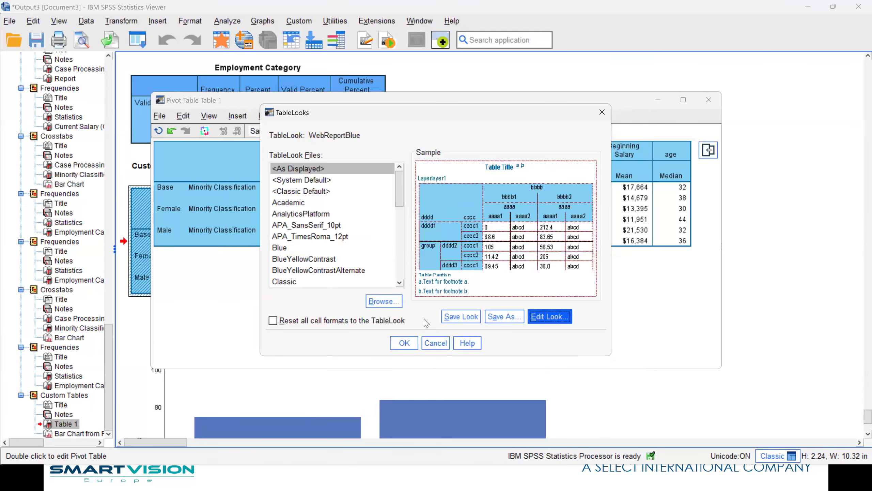
key("Escape")
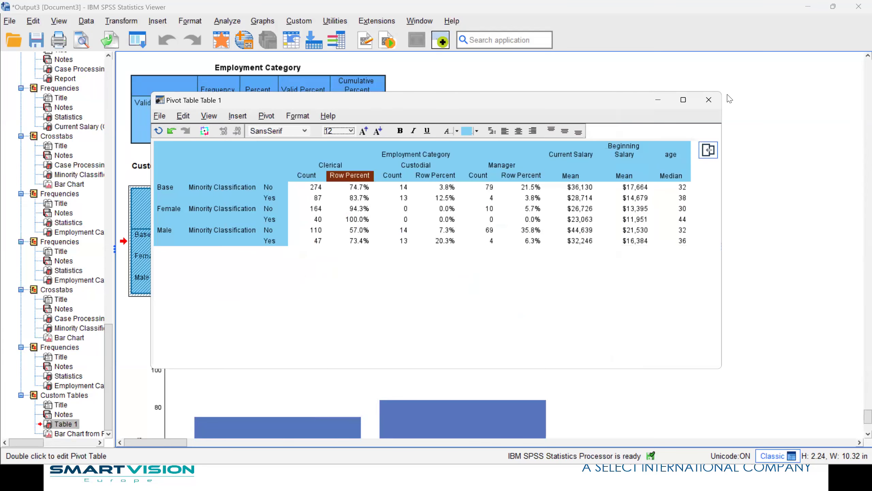
left_click(708, 100)
left_click(741, 322)
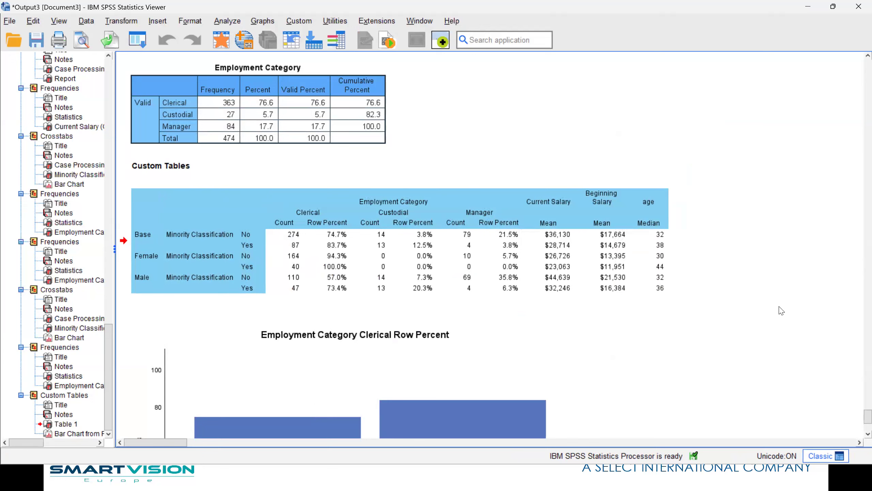
left_click(33, 22)
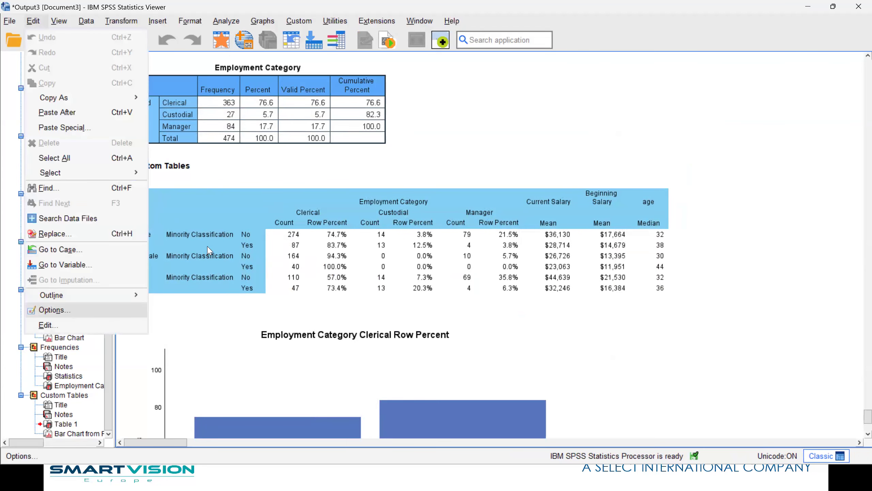
left_click(73, 316)
left_click(334, 92)
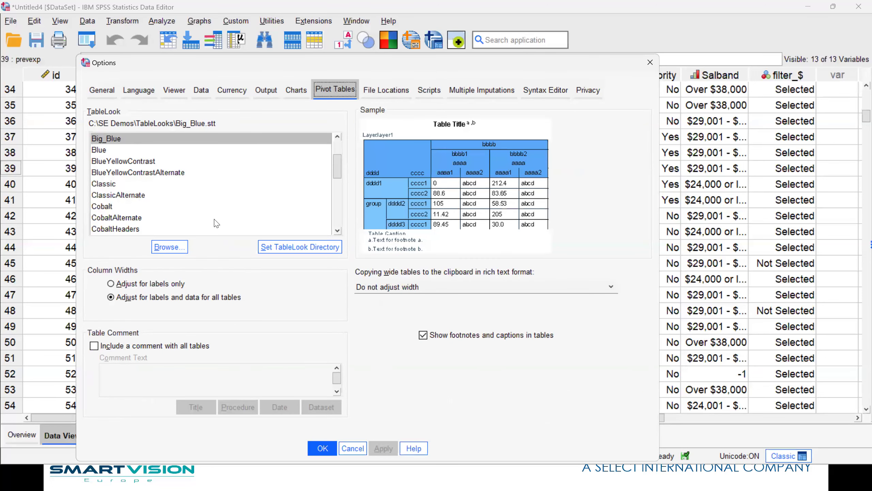
left_click(353, 450)
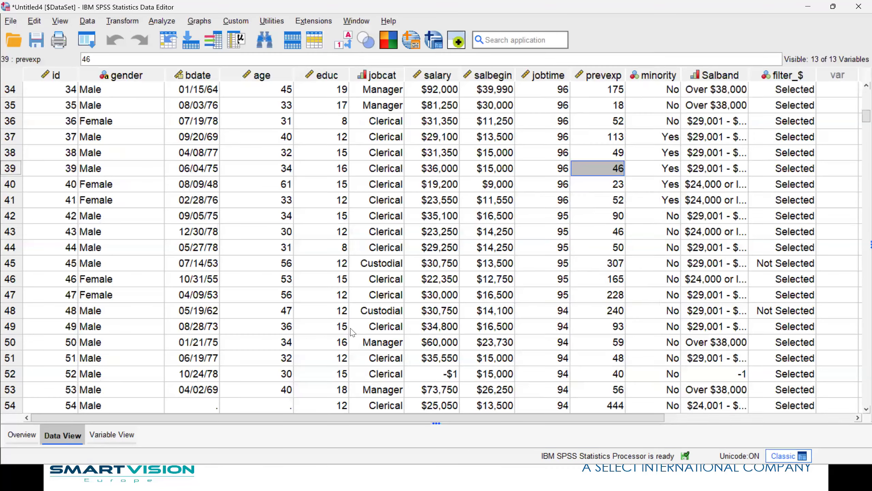
left_click(354, 22)
left_click(390, 111)
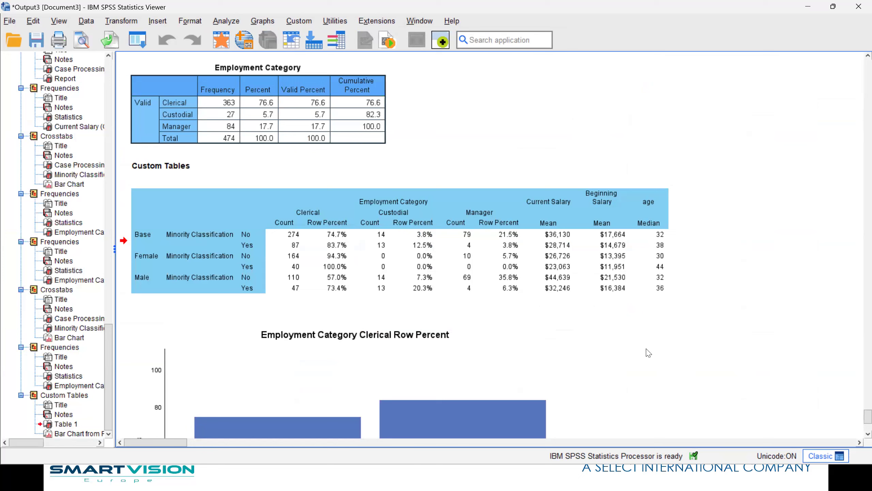
left_click(138, 40)
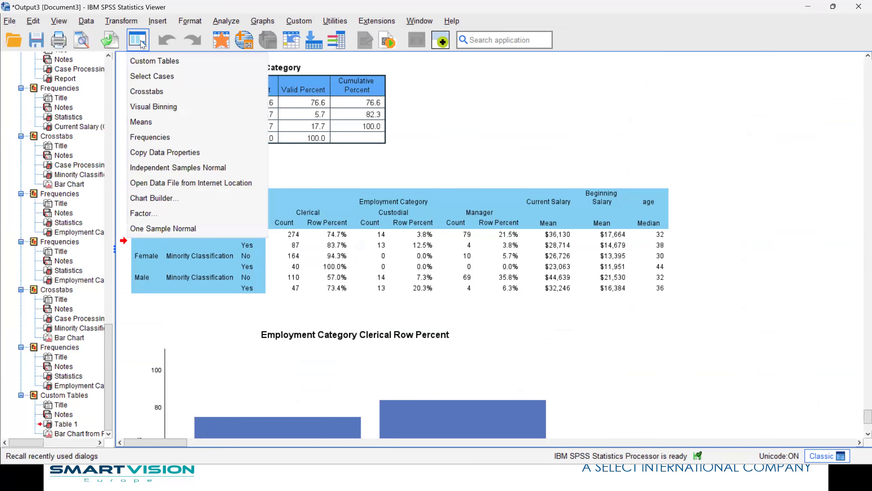
Rerun the Minority Classification by Current Salary (Grouped) crosstab with Chi-square ticked under Statistics.
left_click(179, 97)
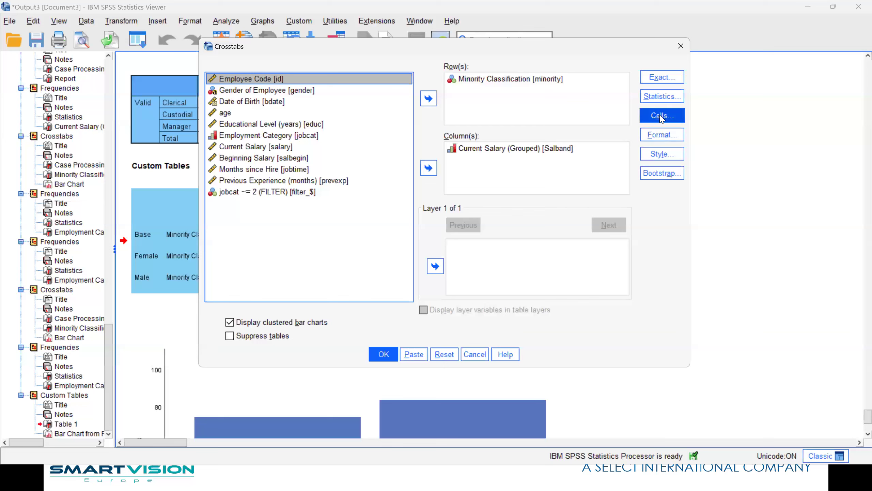
left_click(658, 102)
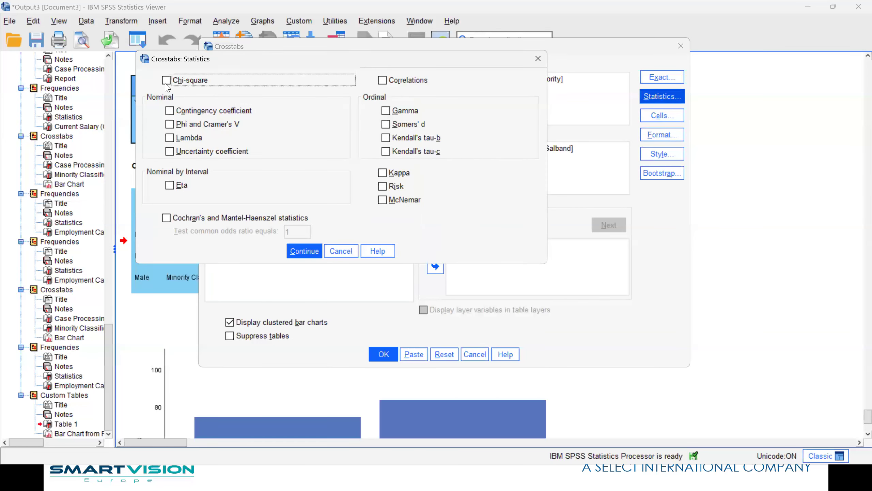
left_click(305, 251)
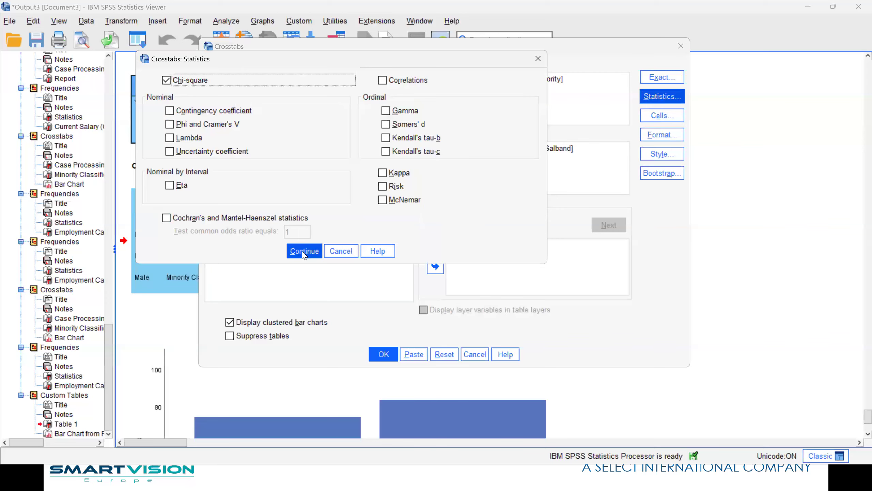
left_click(383, 354)
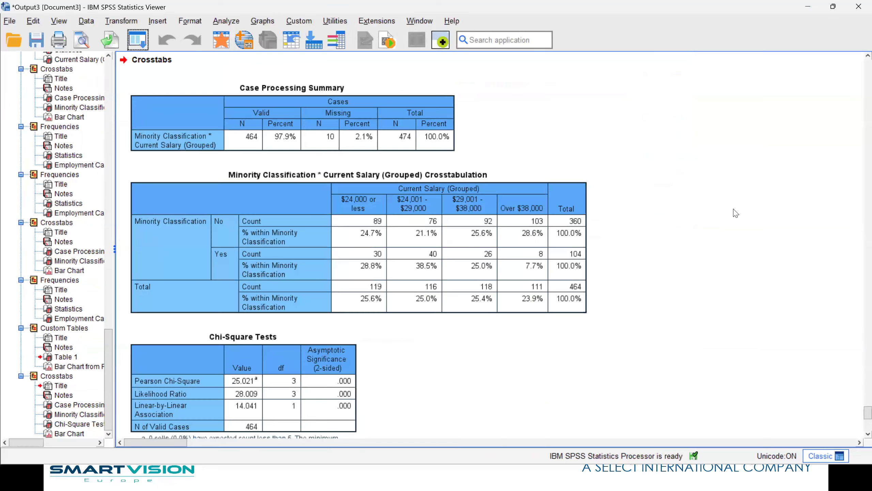
Select the Crosstabulation and Chi-Square Tests tables, scrolling back up to the Chi-Square Tests output.
left_click(332, 250)
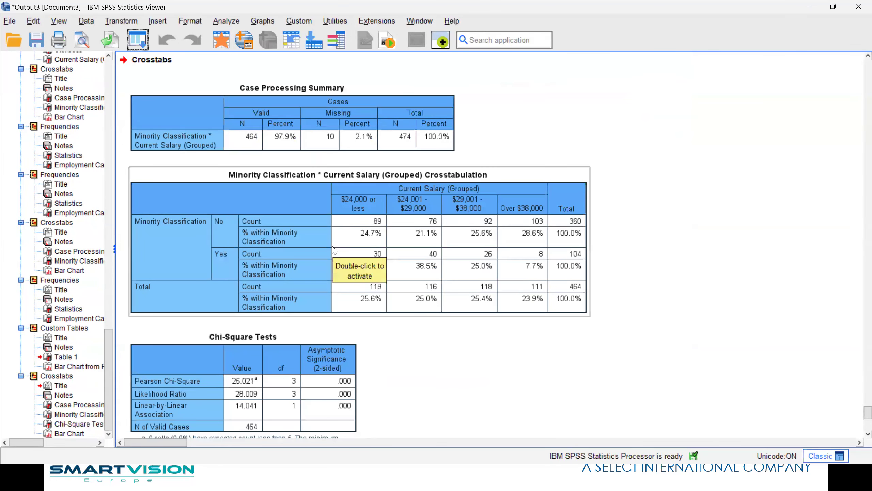
left_click(335, 397)
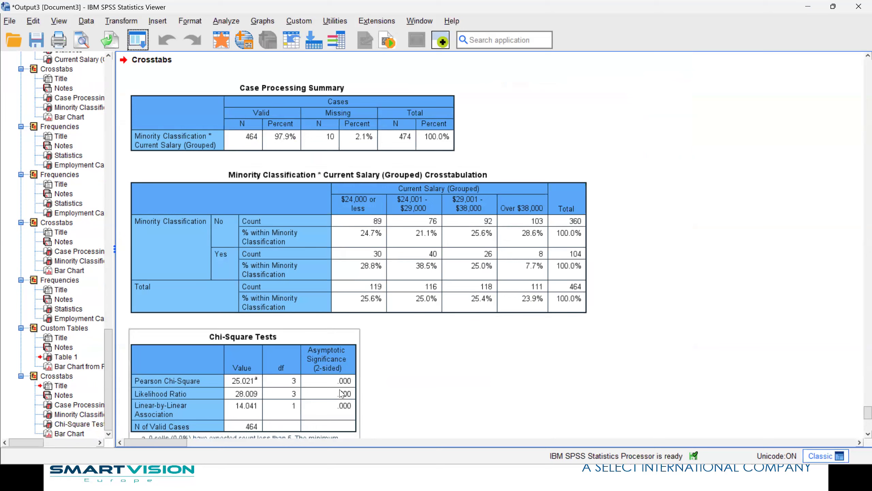
left_click(611, 396)
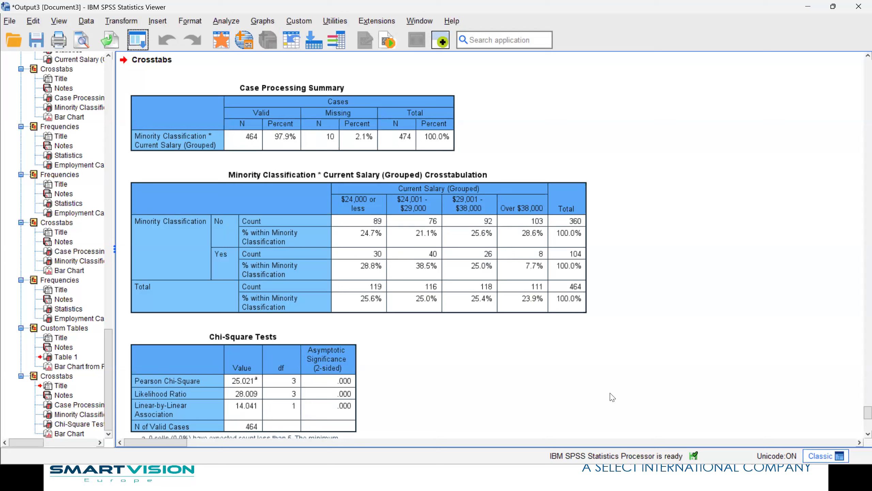
left_click(352, 379)
double_click(349, 382)
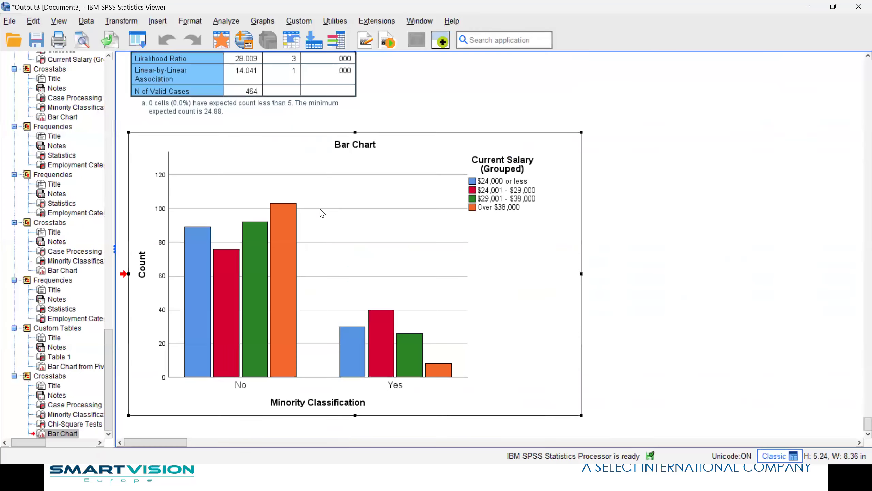
scroll(321, 213, "up", 4)
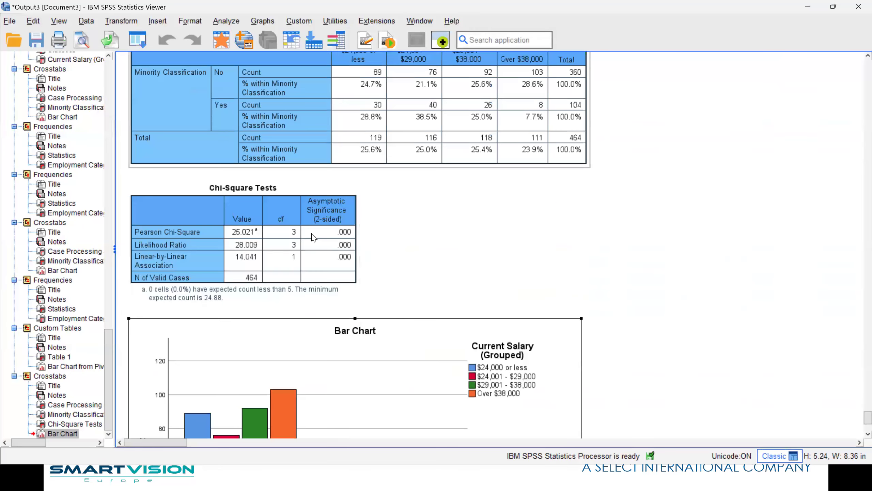
left_click(312, 231)
Open the Chi-Square Tests table and reveal the exact Pearson significance behind .000.
double_click(336, 245)
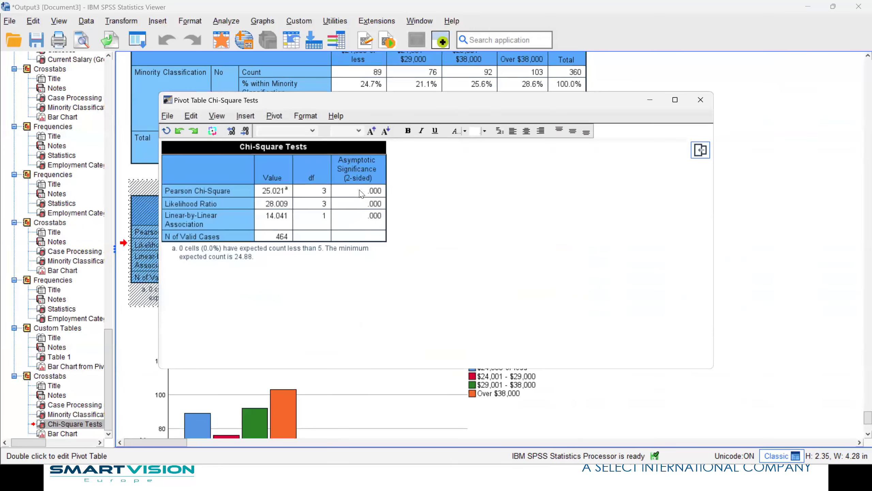
double_click(360, 191)
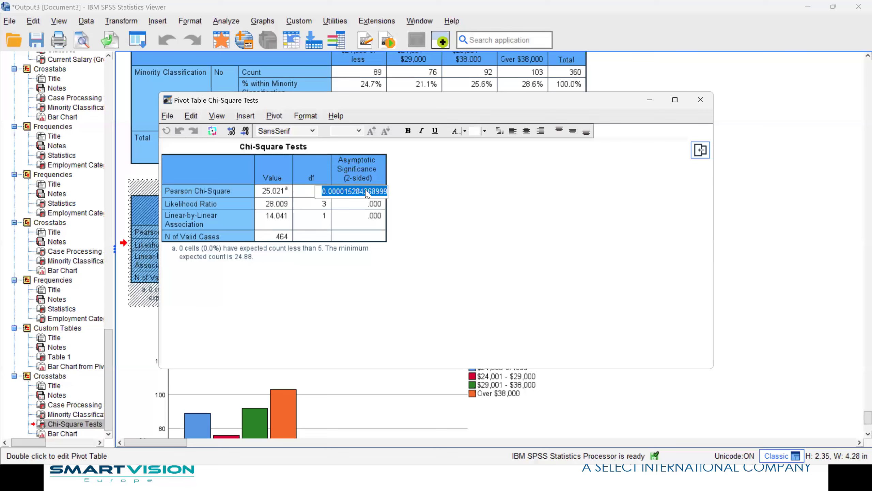
left_click(700, 100)
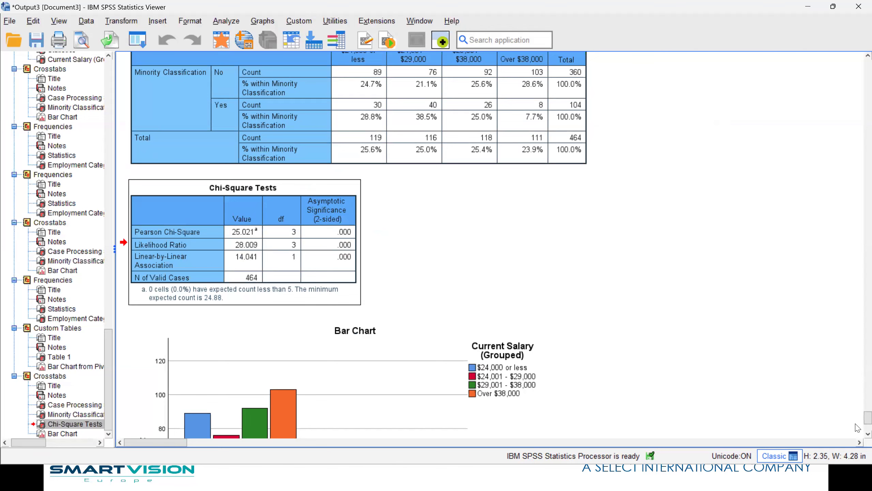
scroll(858, 416, "up", 3)
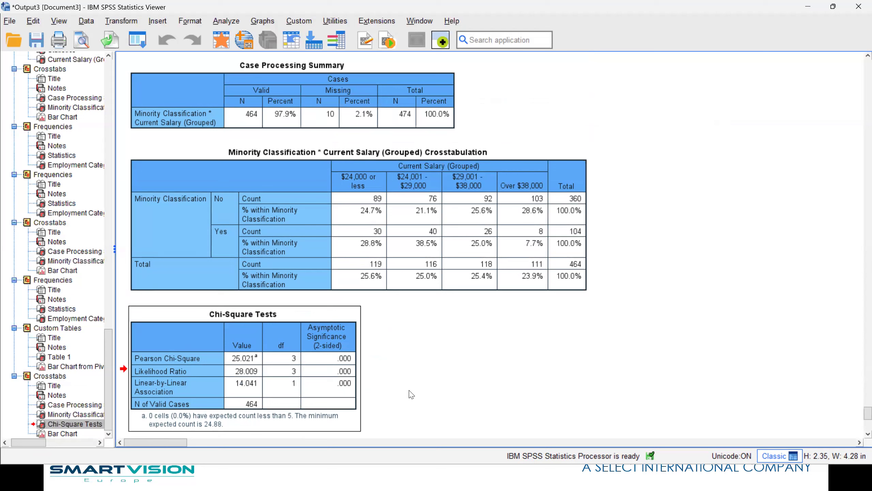
Show the What's This? explanation for the Asymptotic Significance column heading.
double_click(345, 386)
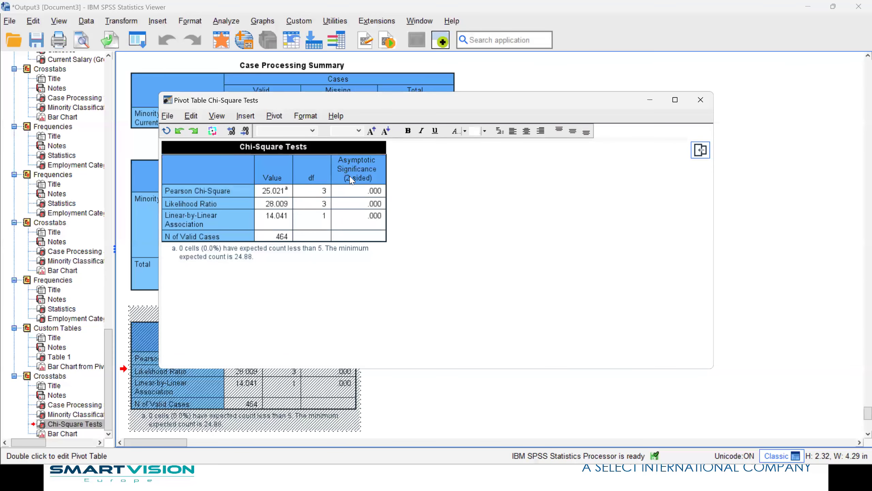
right_click(378, 179)
left_click(395, 175)
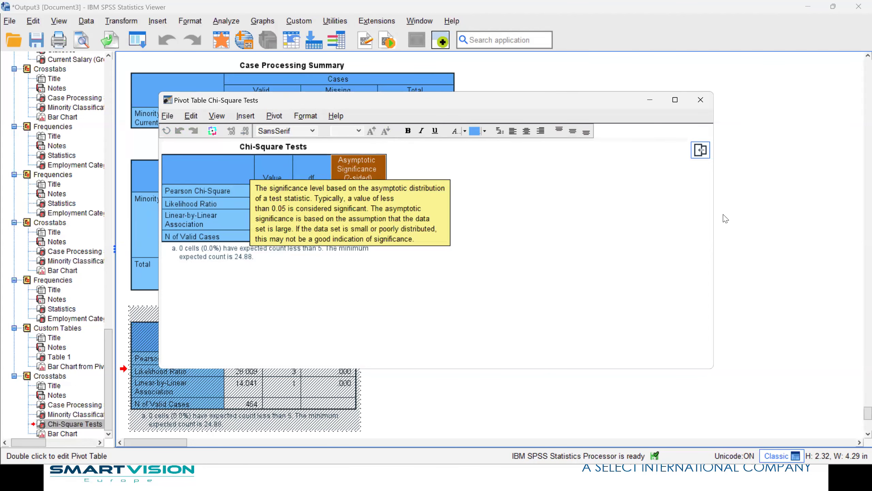
left_click(700, 99)
Replace Minority Classification with Gender of Employee as the row variable and run the crosstab.
left_click(137, 40)
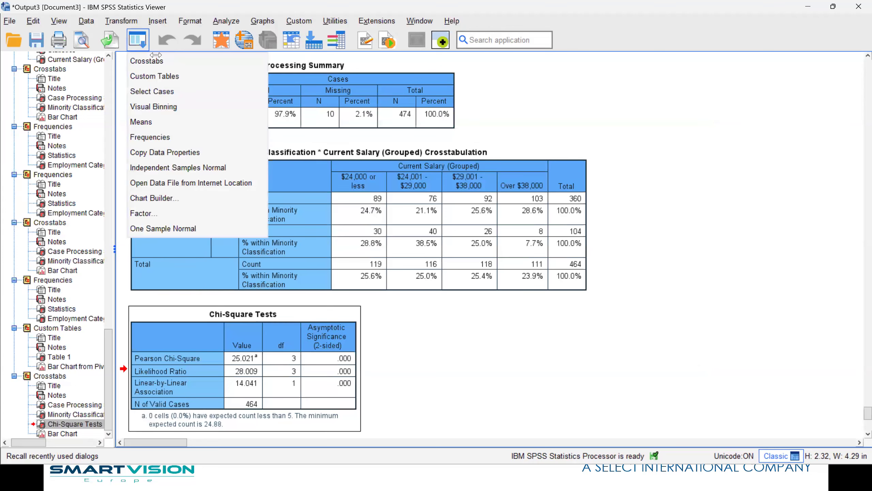
left_click(153, 67)
left_click(475, 80)
left_click(428, 99)
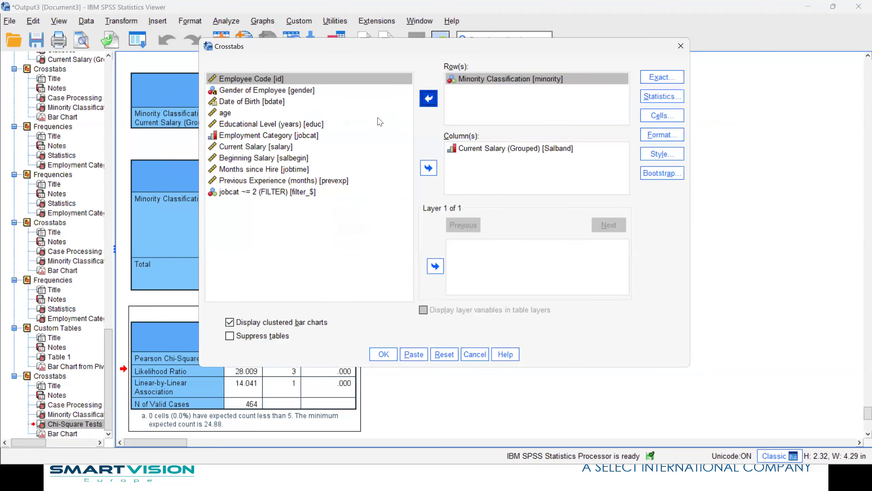
left_click(235, 91)
left_click(428, 99)
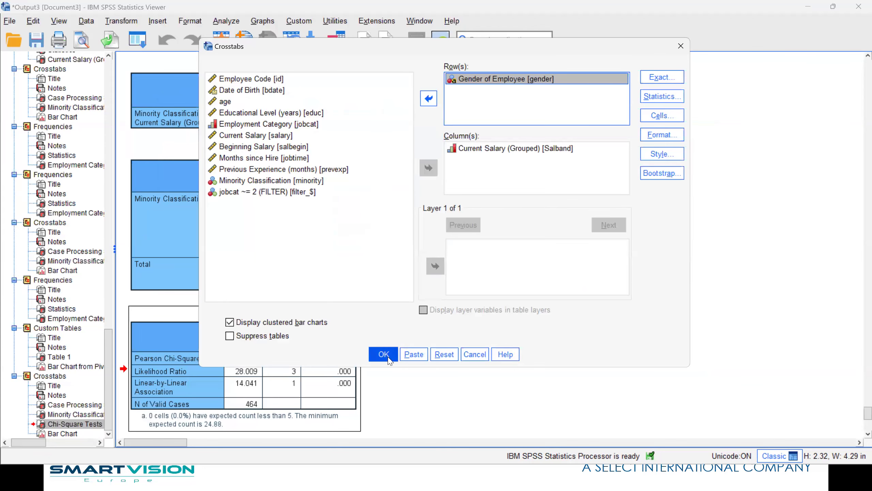
left_click(383, 354)
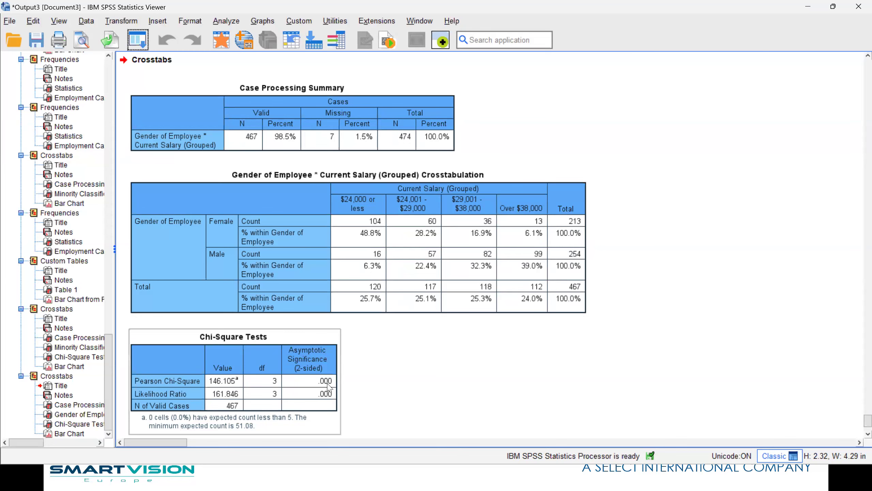
Try Minority Classification as the column variable in Crosstabs, then cancel without running.
left_click(138, 41)
left_click(151, 63)
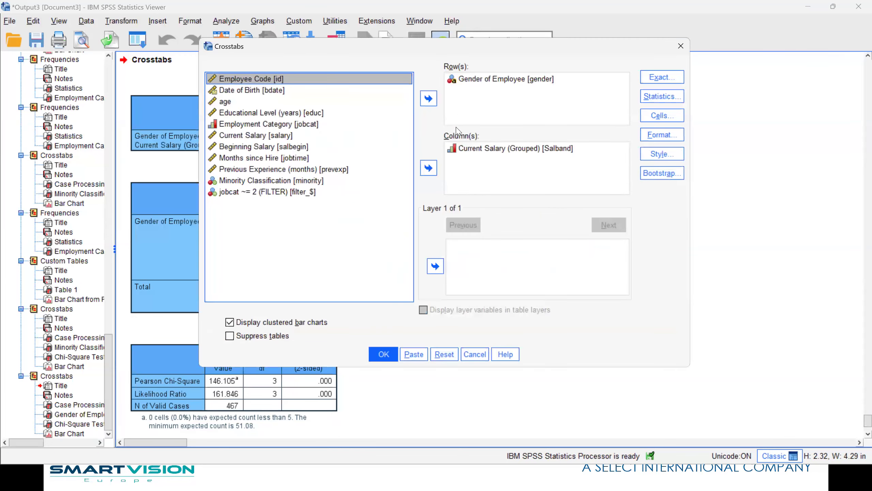
left_click(483, 148)
left_click(429, 168)
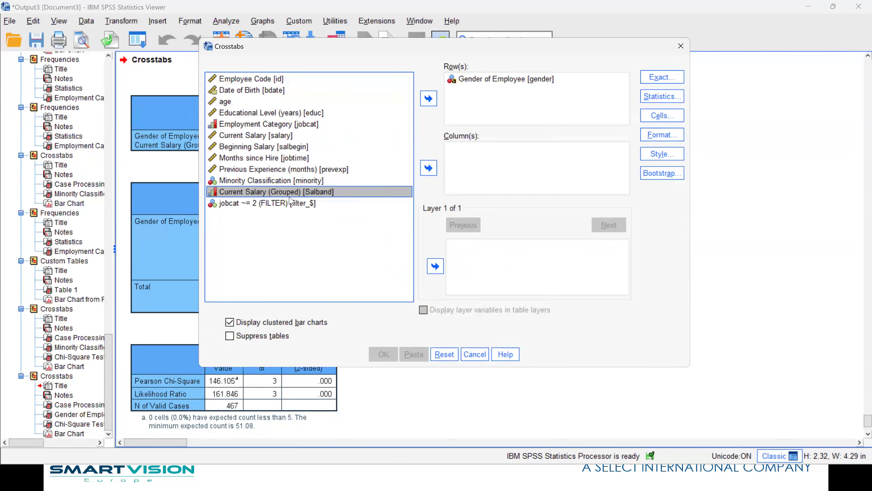
left_click(235, 181)
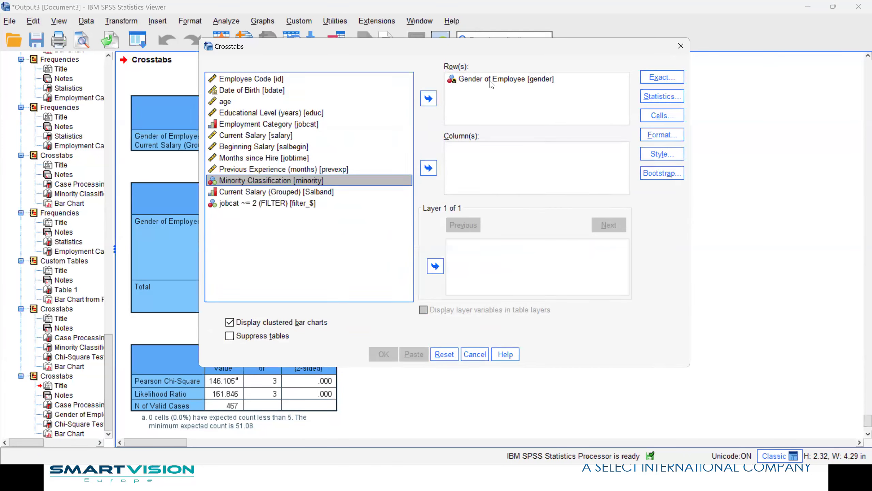
left_click(429, 167)
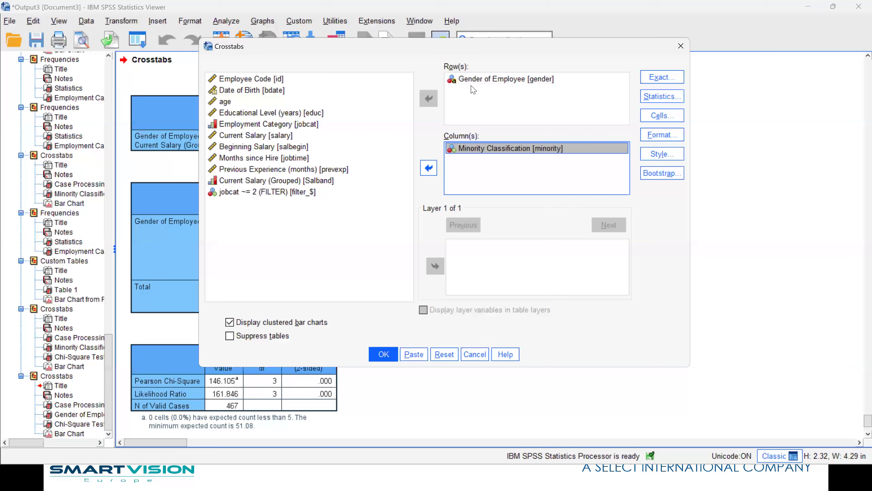
left_click(434, 169)
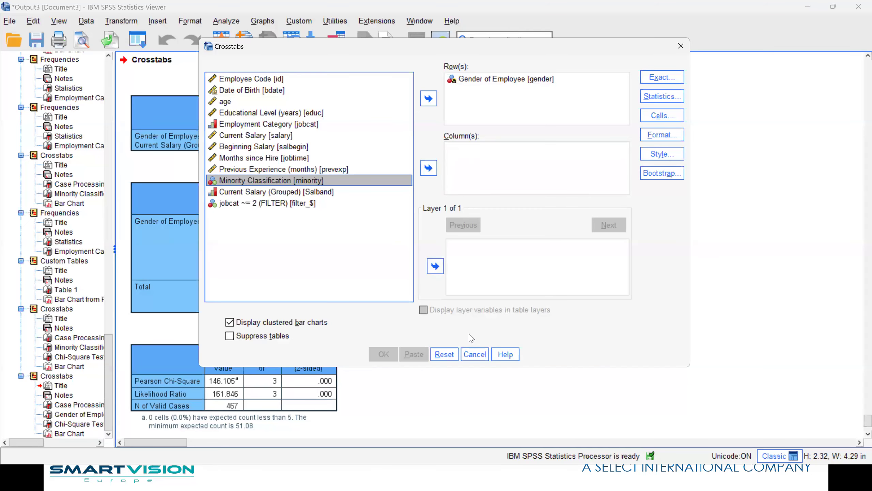
left_click(475, 354)
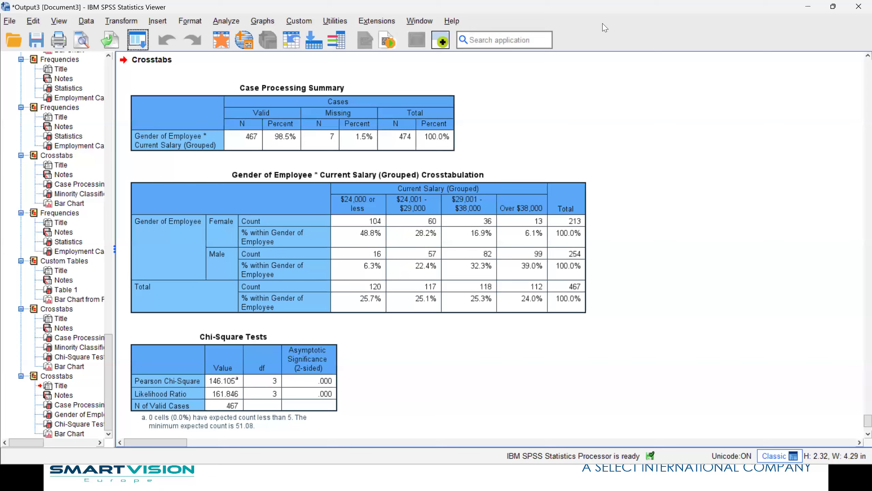
left_click(228, 41)
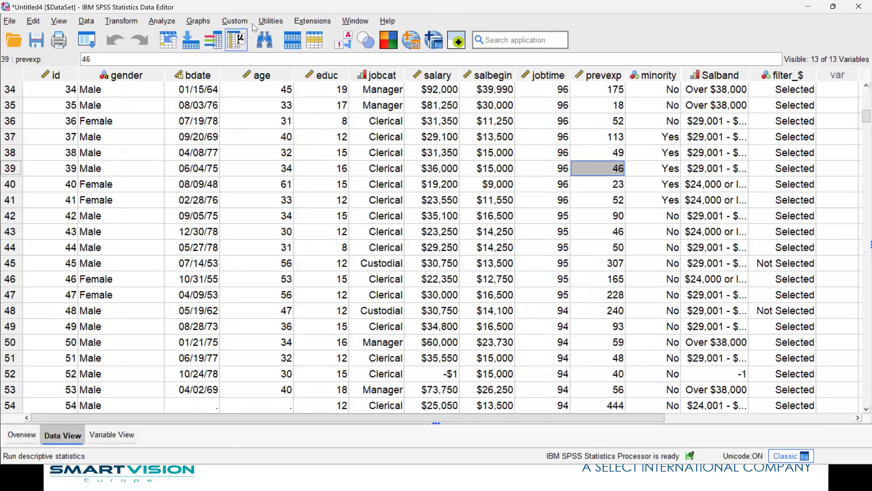
Launch Chart Builder from the Graphs menu and get past its opening prompt.
left_click(199, 21)
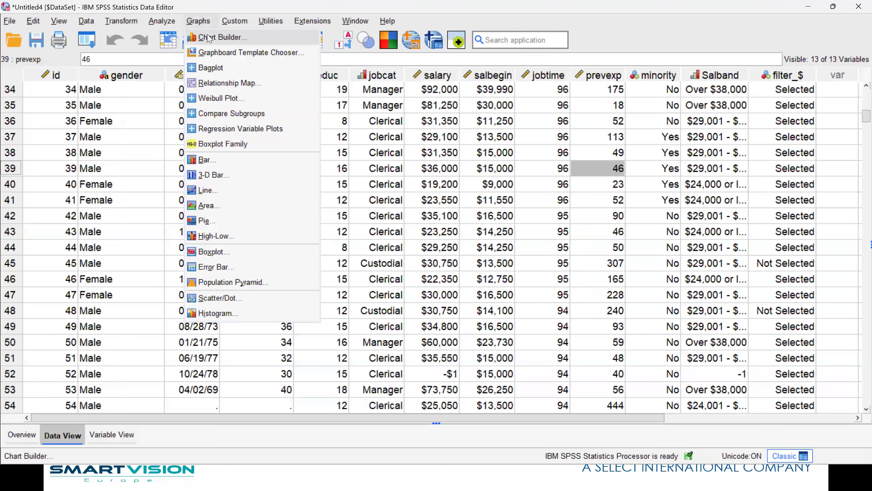
left_click(208, 37)
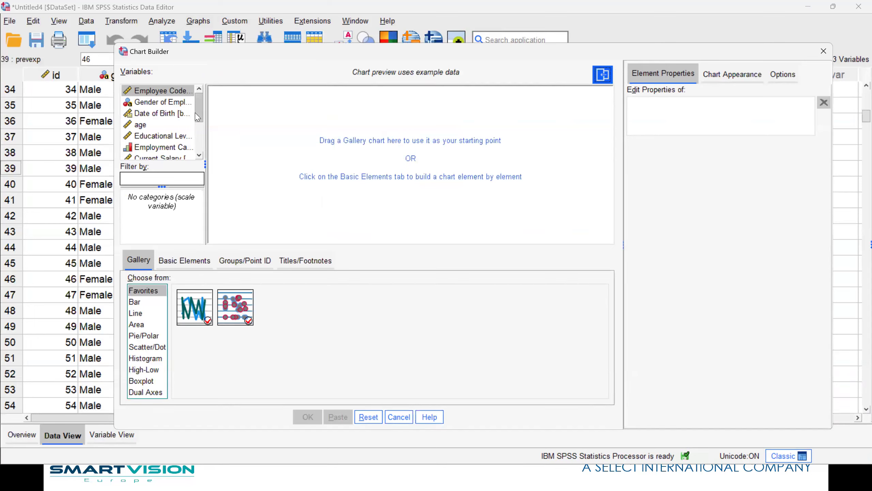
left_click_drag(198, 114, 202, 154)
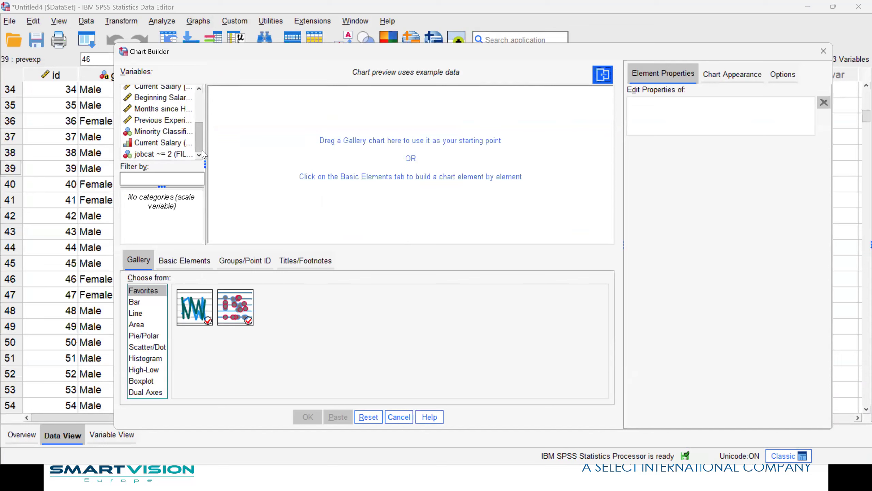
Build a stacked bar chart with Gender of Employee on the x-axis, stacked by Current Salary (Grouped).
left_click(135, 304)
left_click_drag(273, 316, 316, 167)
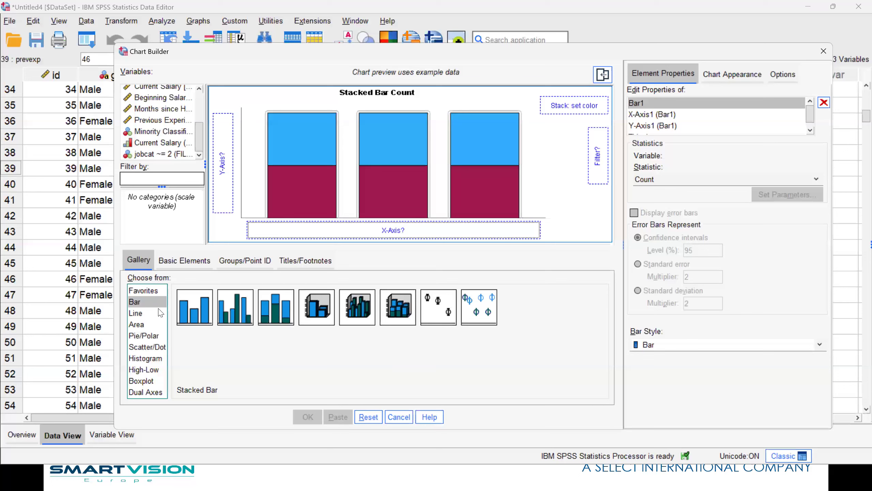
left_click(145, 313)
left_click(144, 336)
left_click(145, 358)
left_click(144, 313)
left_click(146, 302)
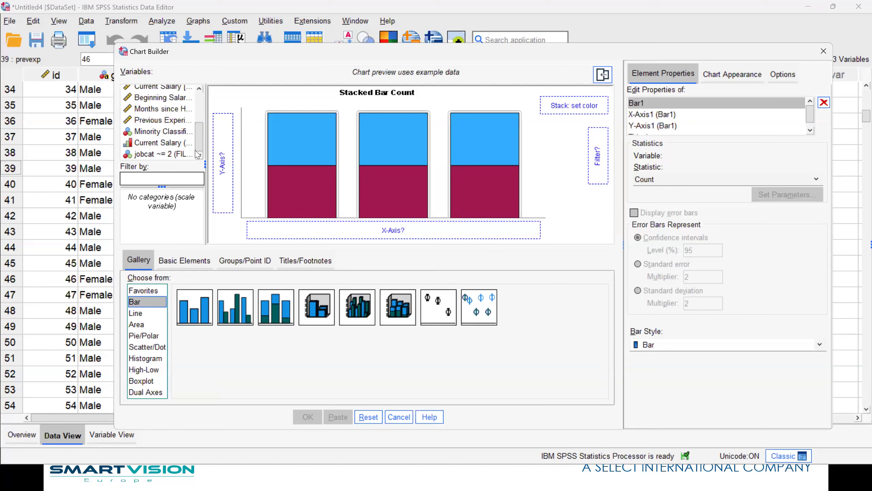
left_click_drag(153, 144, 358, 231)
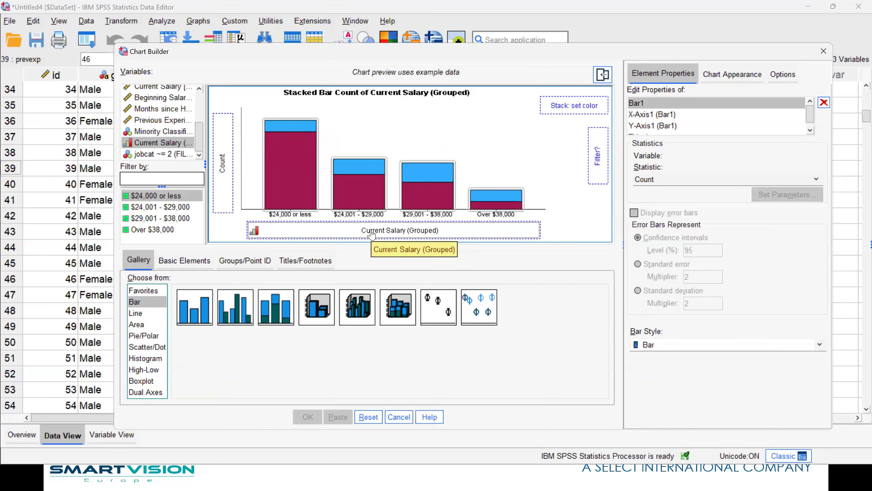
left_click_drag(372, 234, 587, 108)
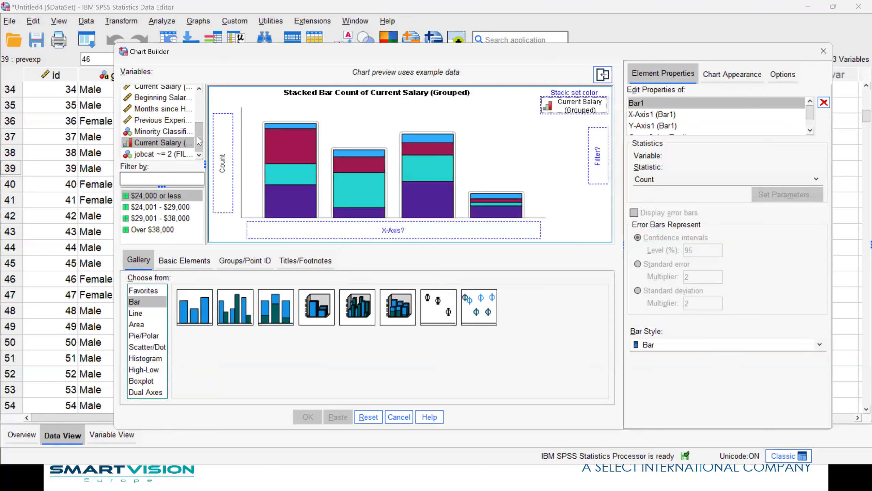
left_click_drag(198, 140, 199, 103)
left_click_drag(146, 102, 368, 230)
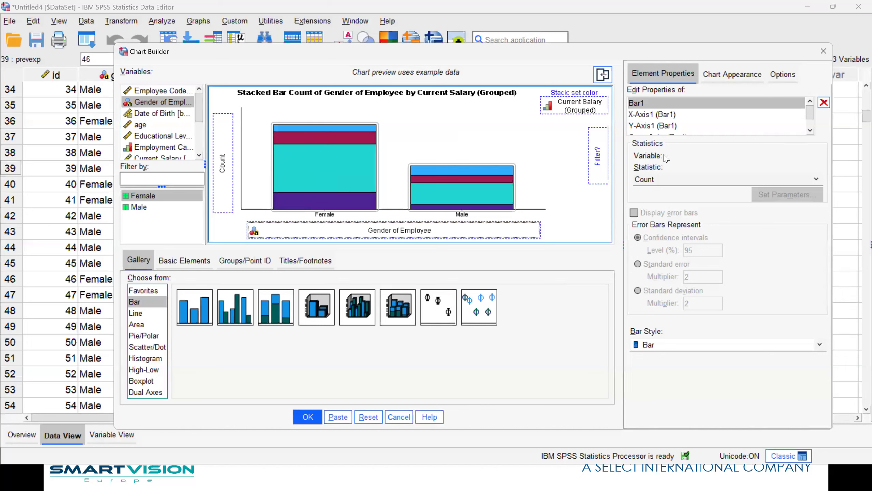
Show the bars as percentages computed within each gender category.
left_click(739, 180)
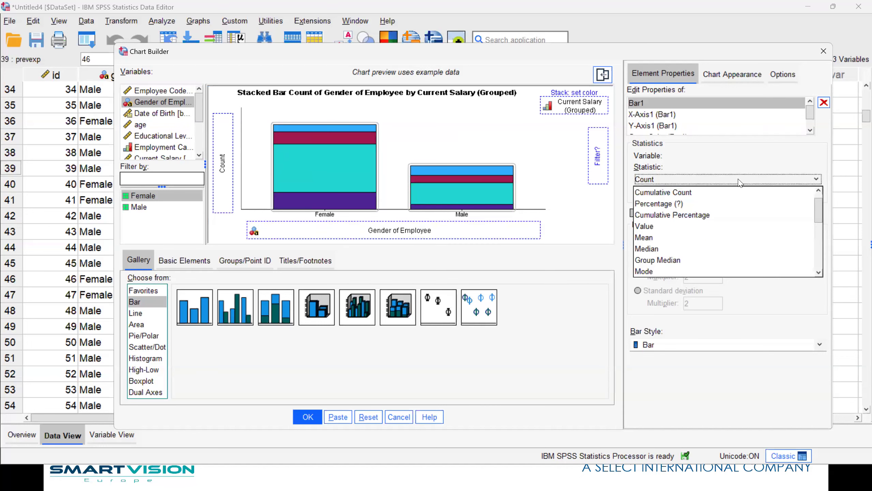
left_click(696, 204)
left_click(781, 194)
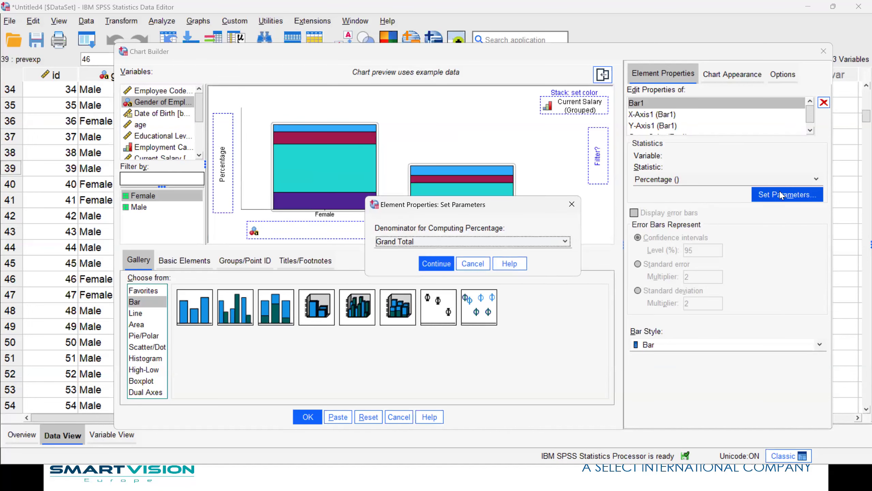
left_click(514, 242)
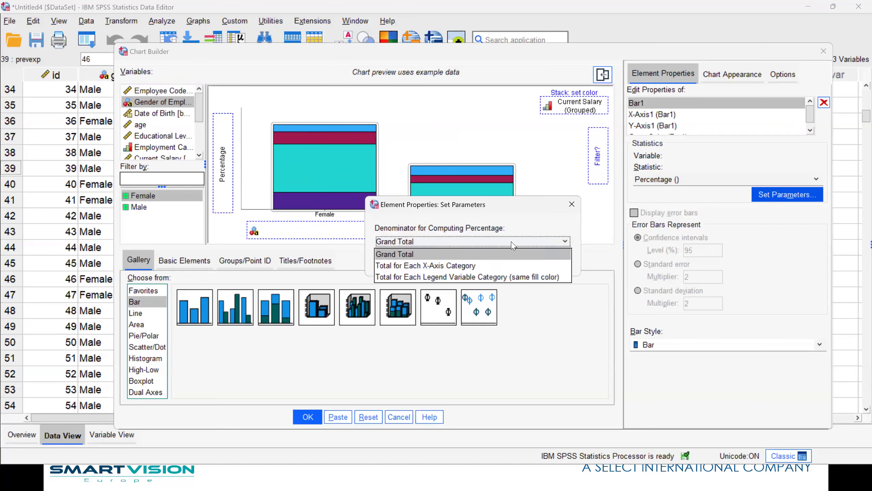
left_click(446, 265)
left_click(443, 264)
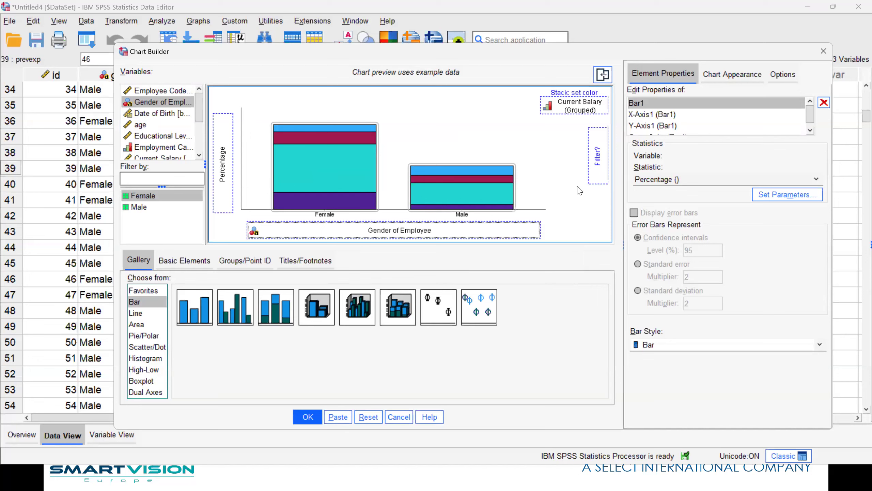
left_click(724, 81)
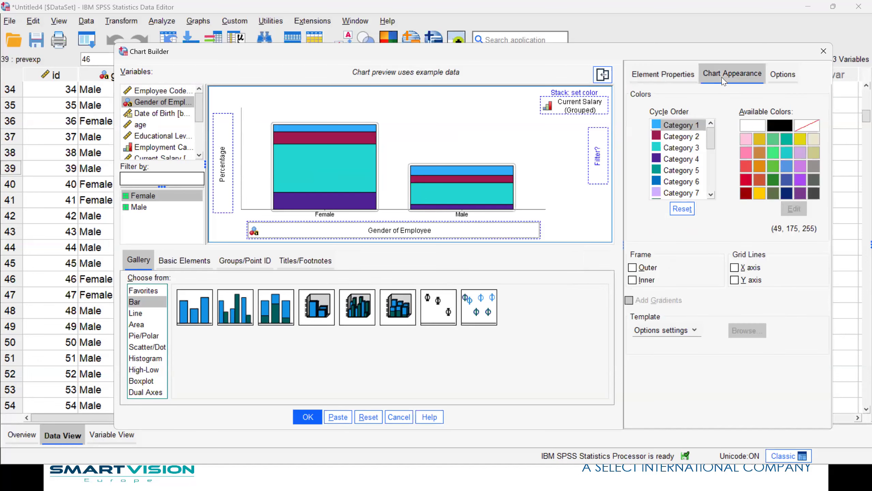
Preview the APA, Bright, 26 Legacy and Legacy templates, then revert to Options settings.
left_click(687, 331)
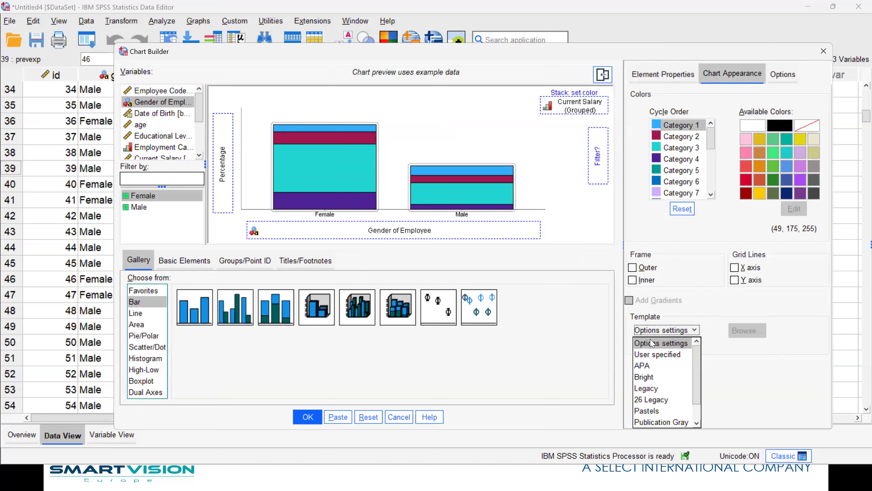
left_click(651, 368)
left_click(666, 329)
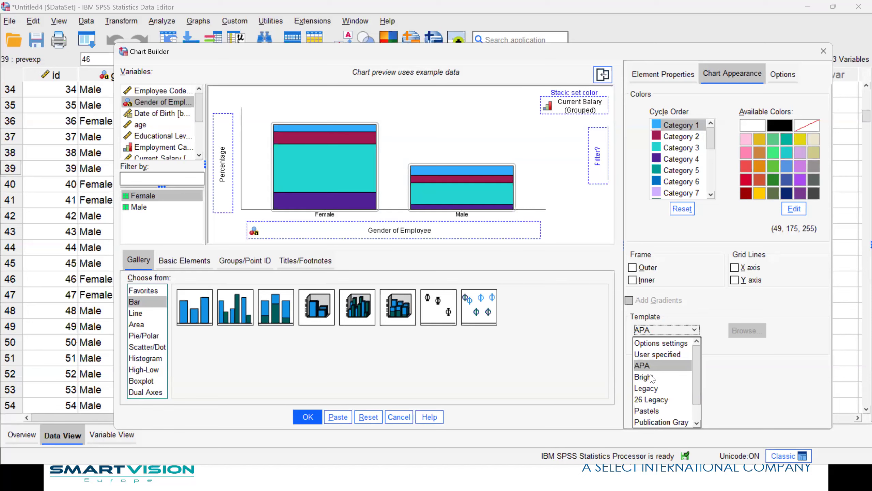
left_click(650, 376)
left_click(665, 331)
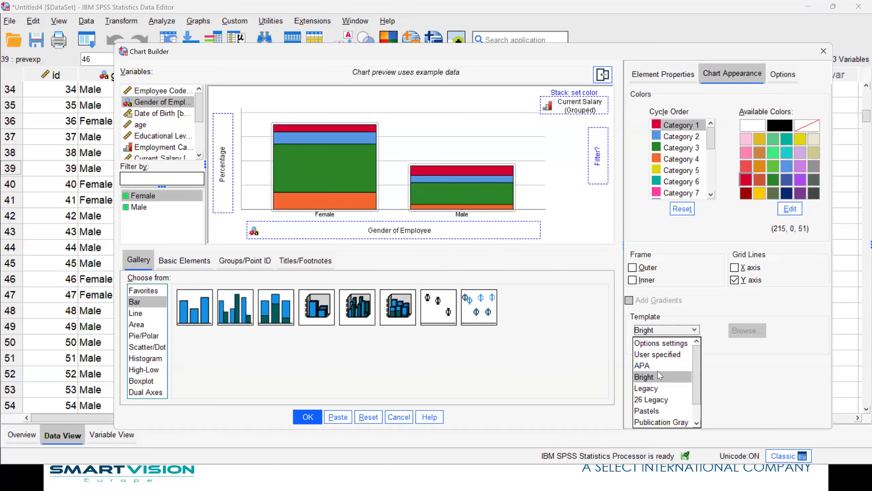
left_click(652, 396)
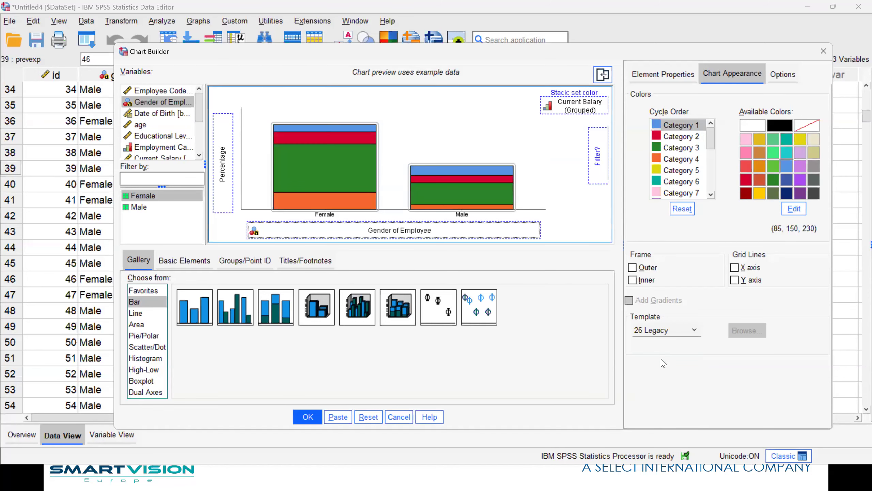
left_click(657, 330)
left_click(652, 388)
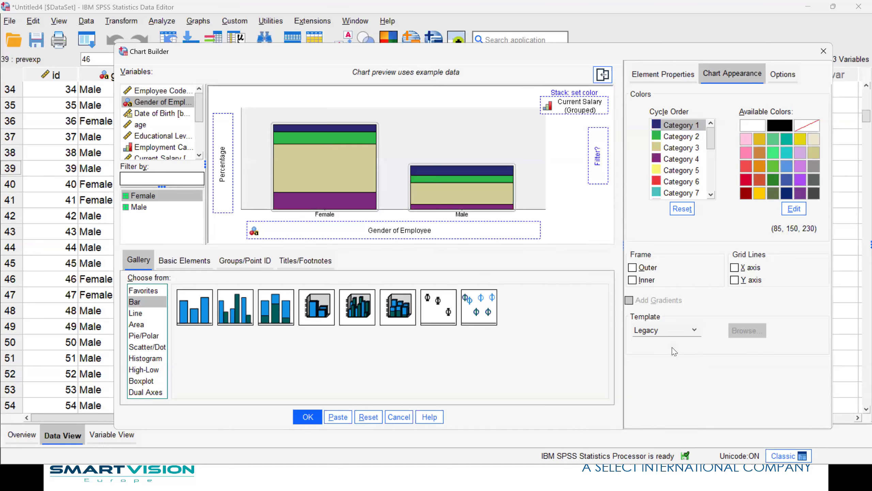
left_click(666, 330)
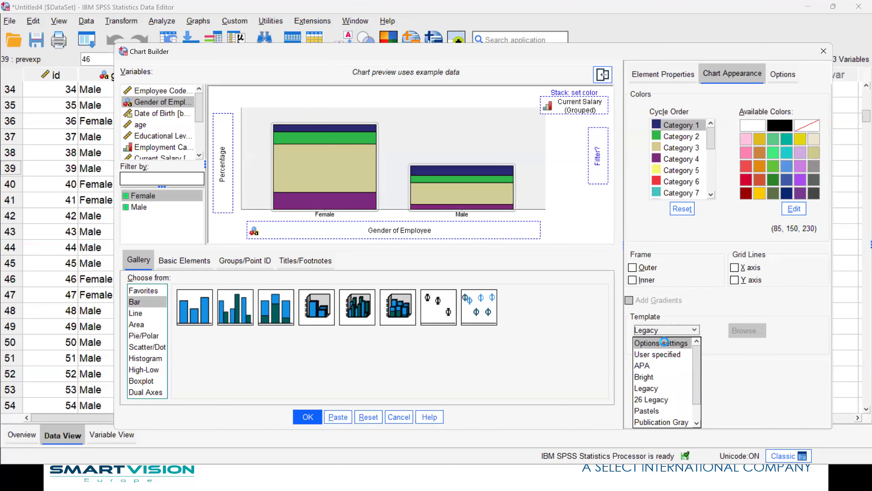
left_click(666, 344)
Set the template to User specified and browse for a Chart Template (*.sgt) file.
left_click(694, 331)
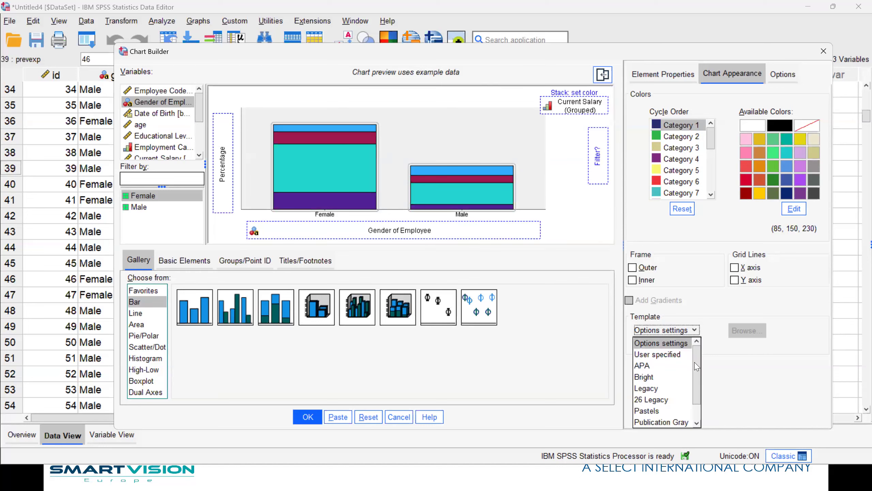
left_click(669, 356)
left_click(738, 337)
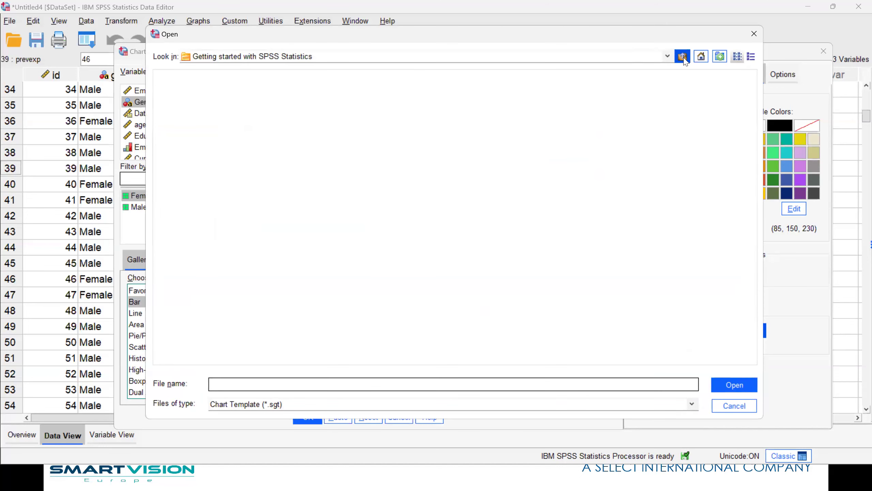
Apply the Lollipop5.sgt template from SE Demos > Chart Looks and build the chart.
left_click(684, 56)
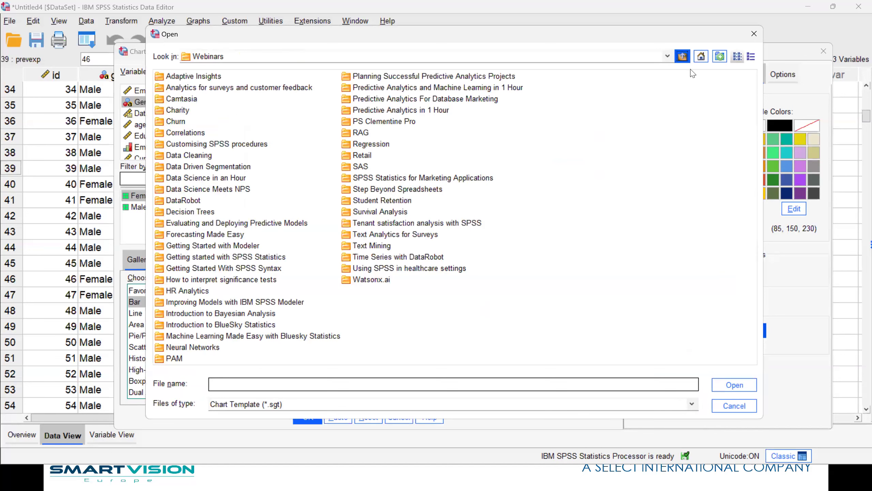
left_click(683, 56)
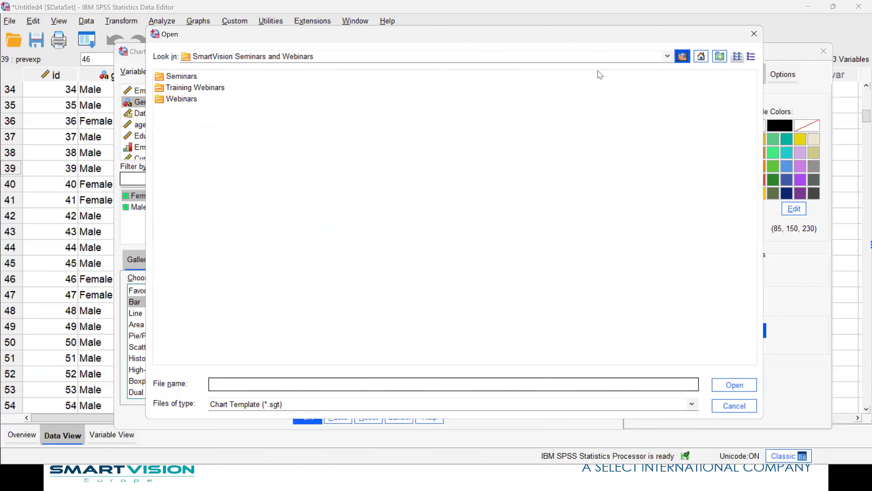
left_click(682, 56)
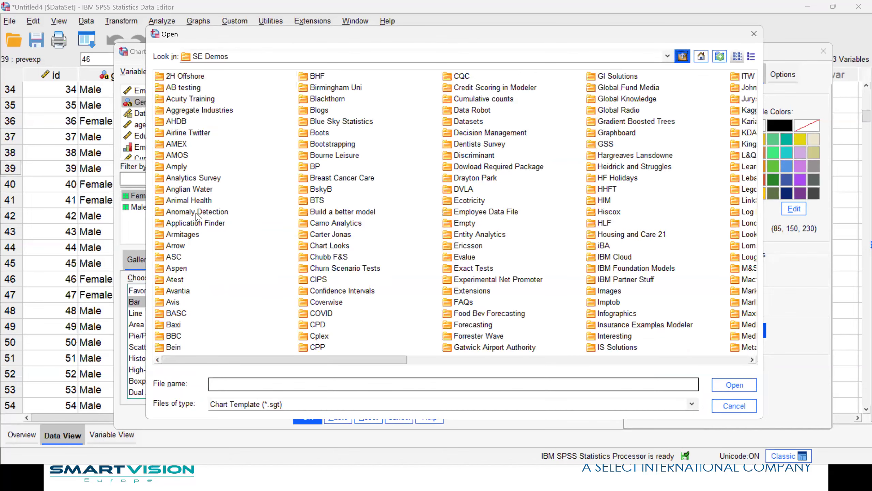
left_click(174, 214)
type("ch")
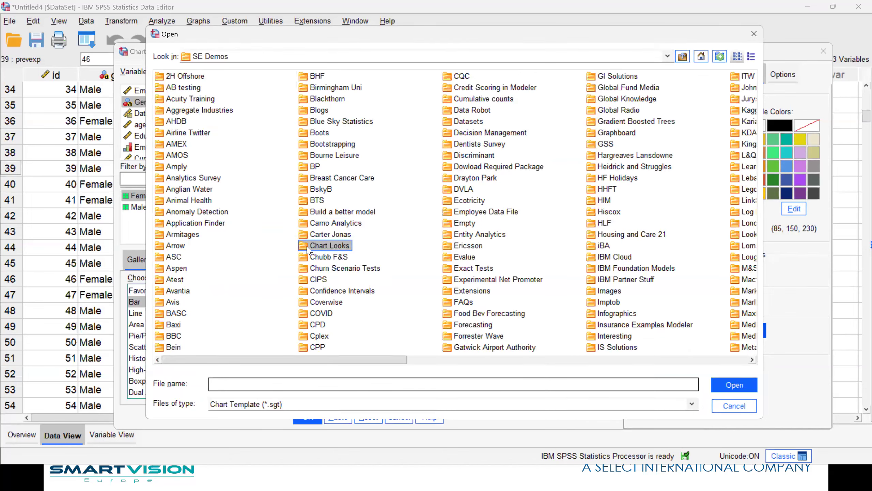
double_click(308, 246)
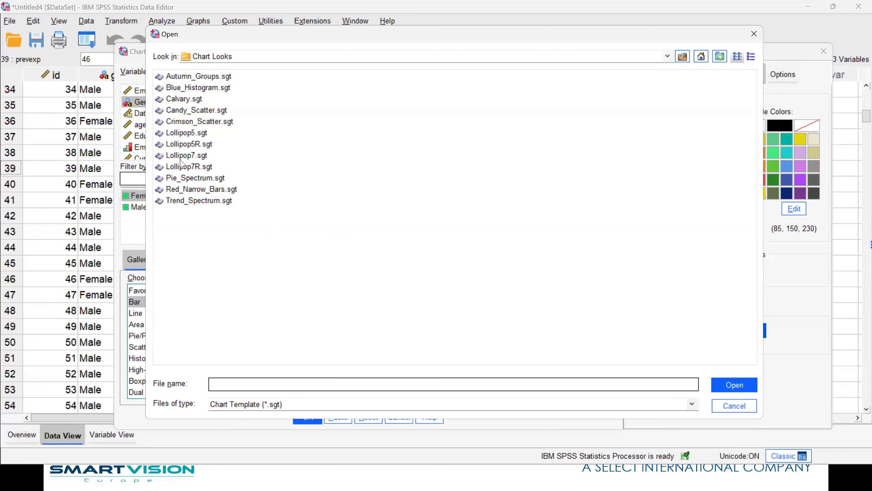
double_click(171, 132)
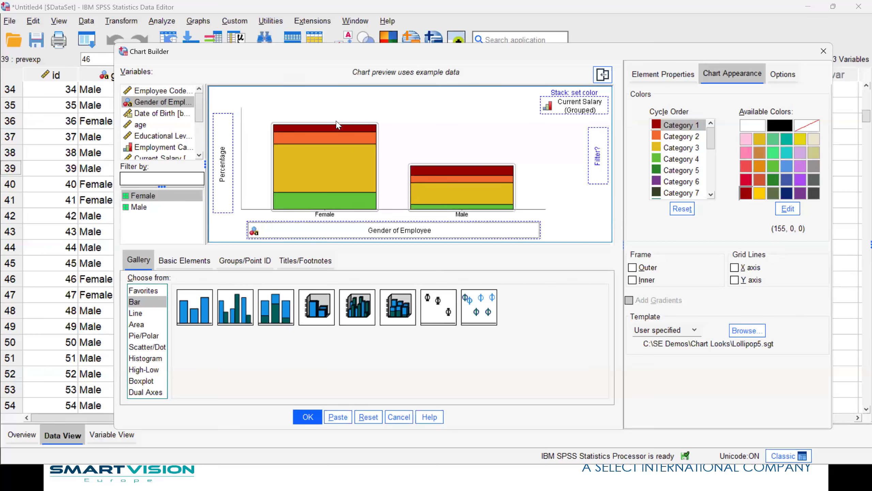
left_click(304, 421)
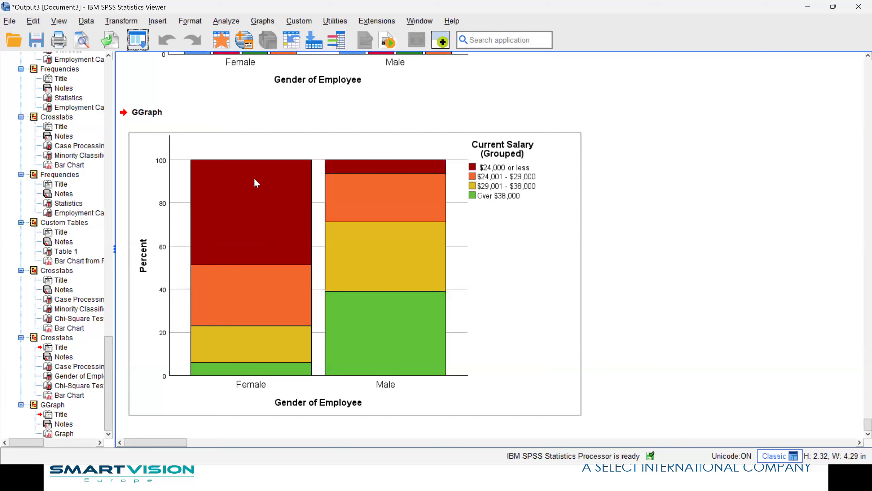
Select the new GGraph 100% stacked bar chart in the output viewer.
left_click(679, 323)
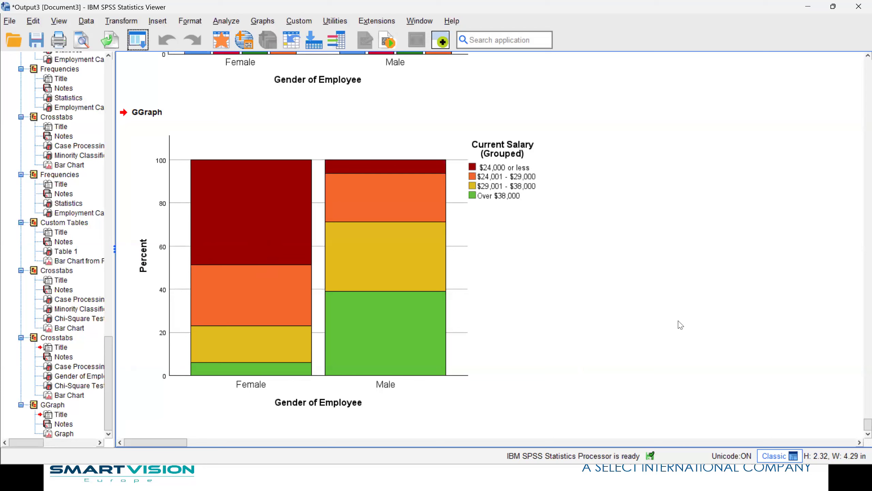
left_click(254, 179)
Copy the stacked bar chart as a Microsoft Office Graphics Object.
right_click(254, 179)
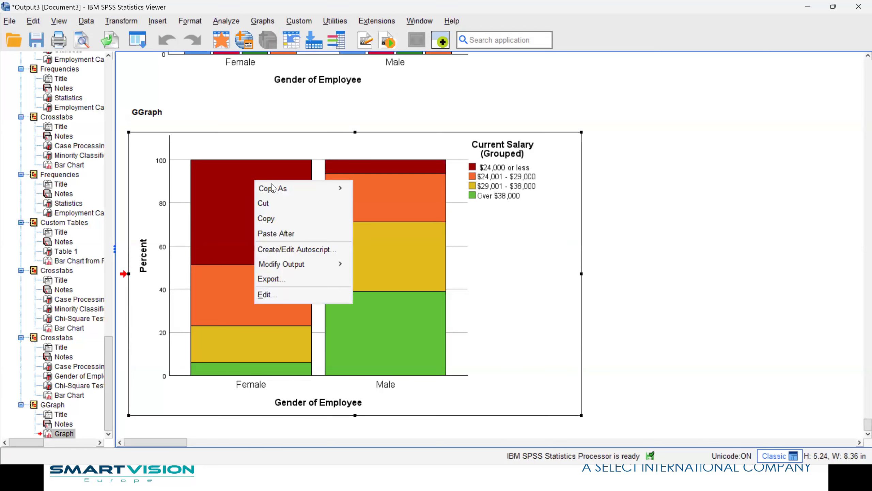
mouse_move(290, 190)
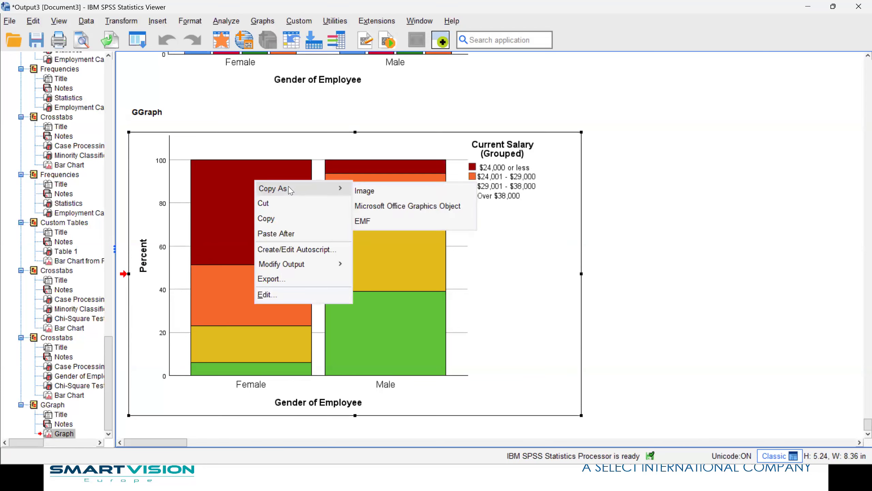
left_click(390, 210)
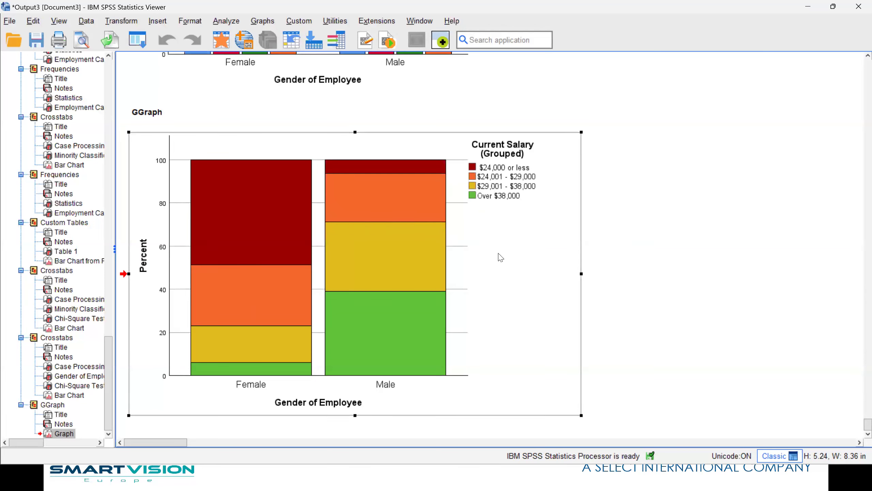
key("alt+Tab")
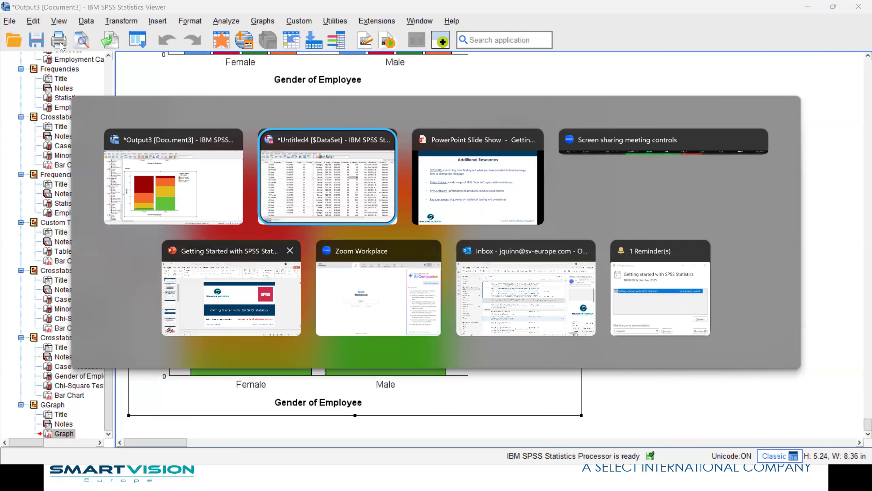
In PowerPoint, insert a new Blank layout slide after slide 2.
left_click(263, 312)
left_click(78, 36)
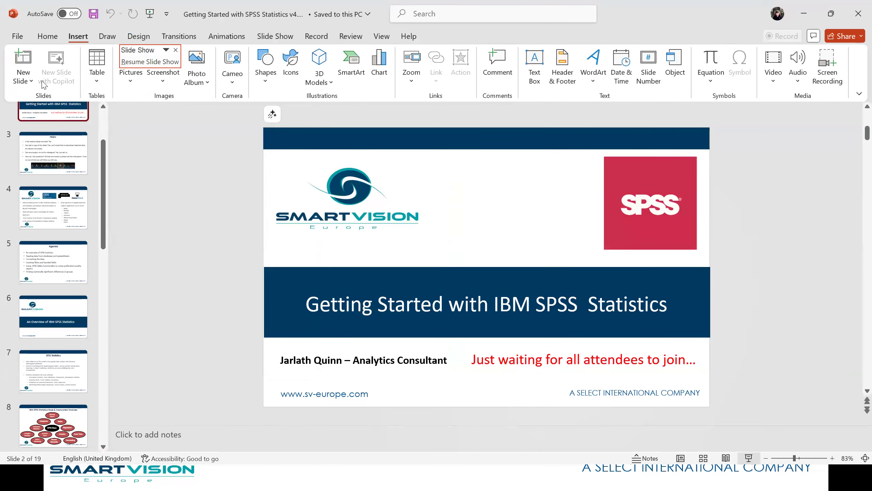
left_click(27, 82)
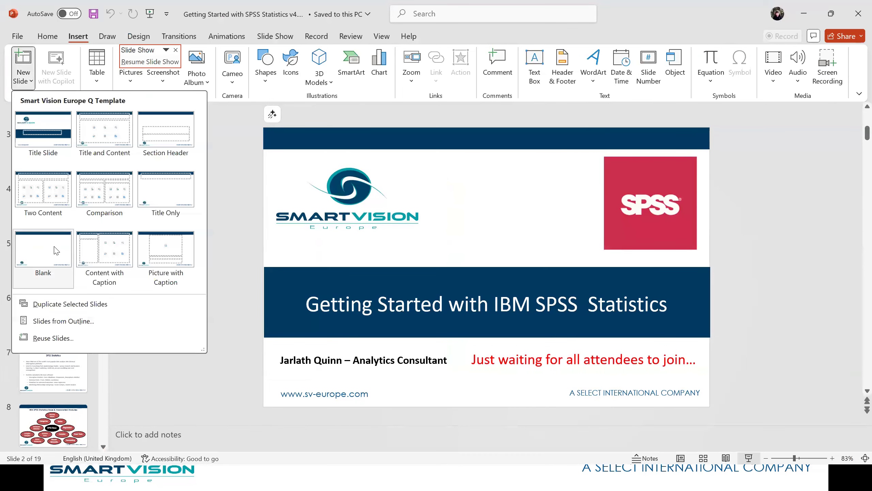
left_click(66, 257)
Paste the chart onto the blank slide with Keep Source Formatting.
right_click(422, 232)
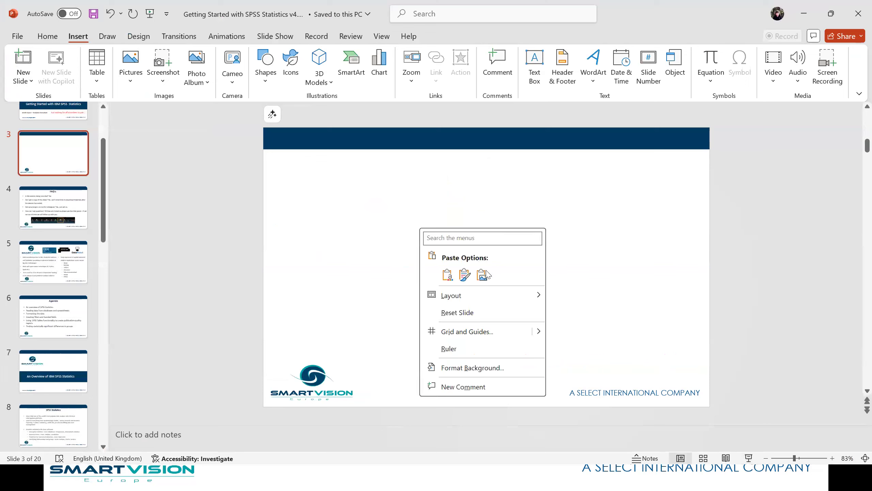
left_click(481, 274)
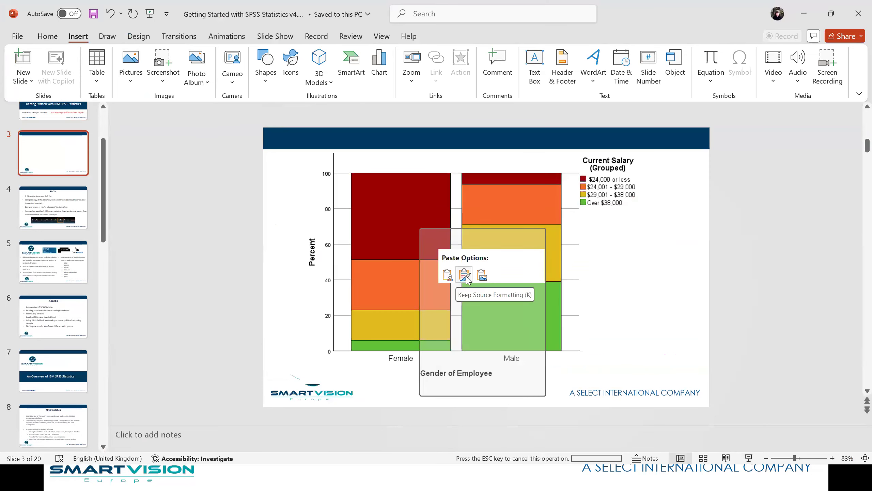
left_click(447, 275)
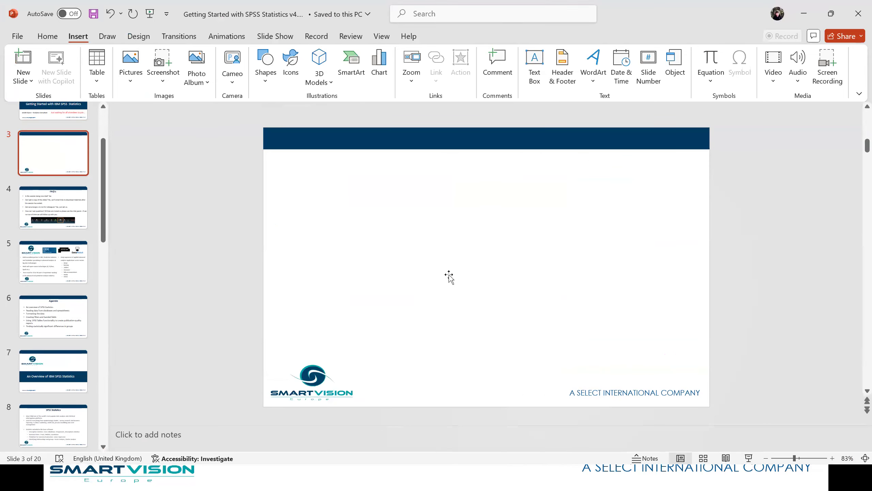